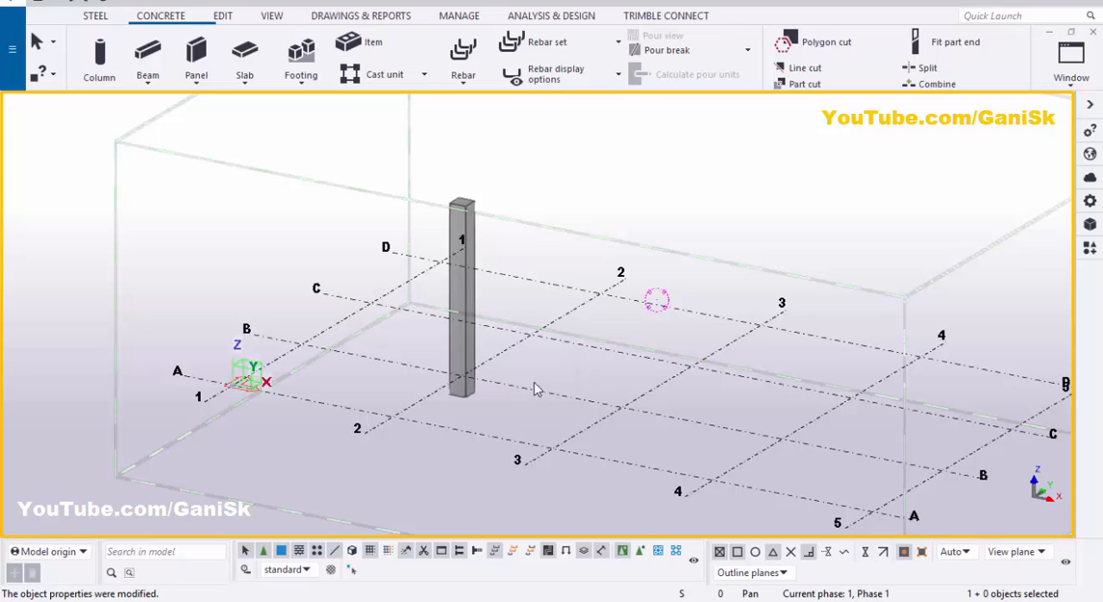
Step: Create views along all grid lines using the standard settings for plan and elevation views
scroll(538, 390, "up", 3)
right_click(546, 397)
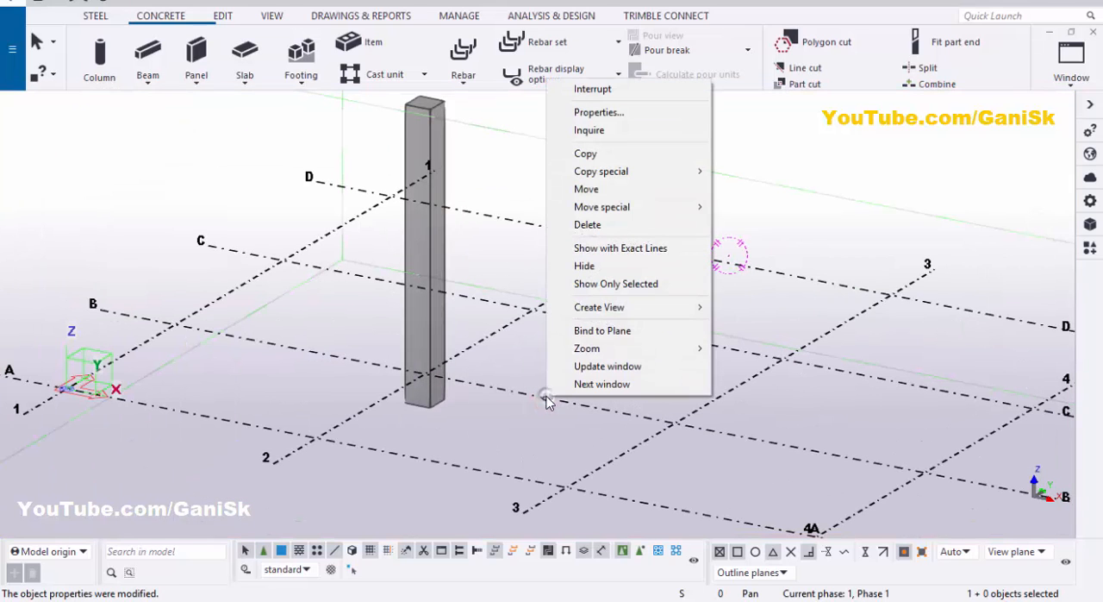
mouse_move(635, 308)
left_click(762, 324)
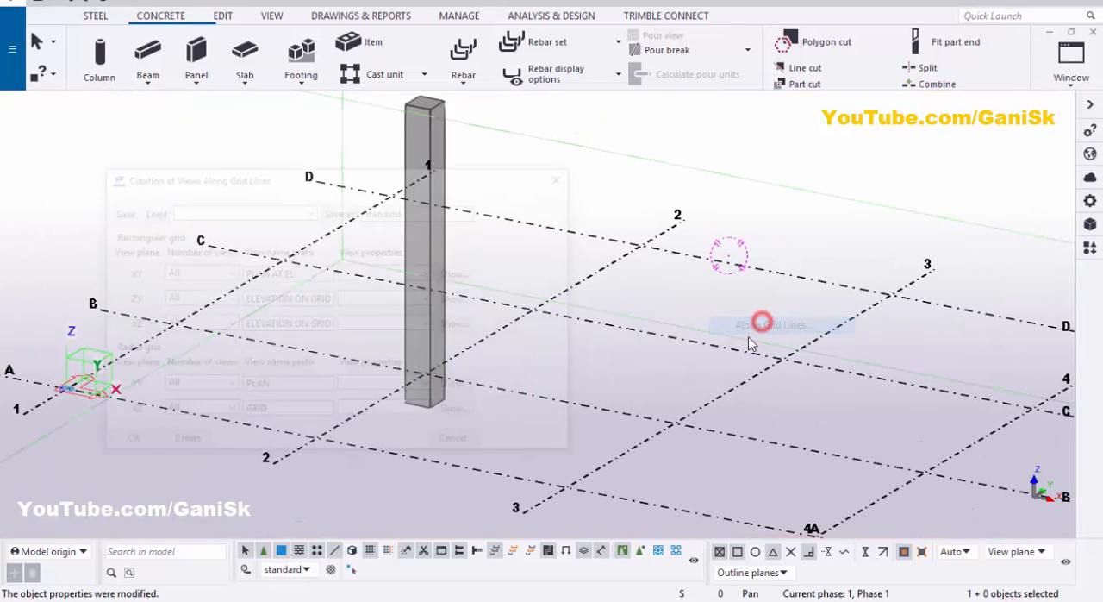
left_click(188, 443)
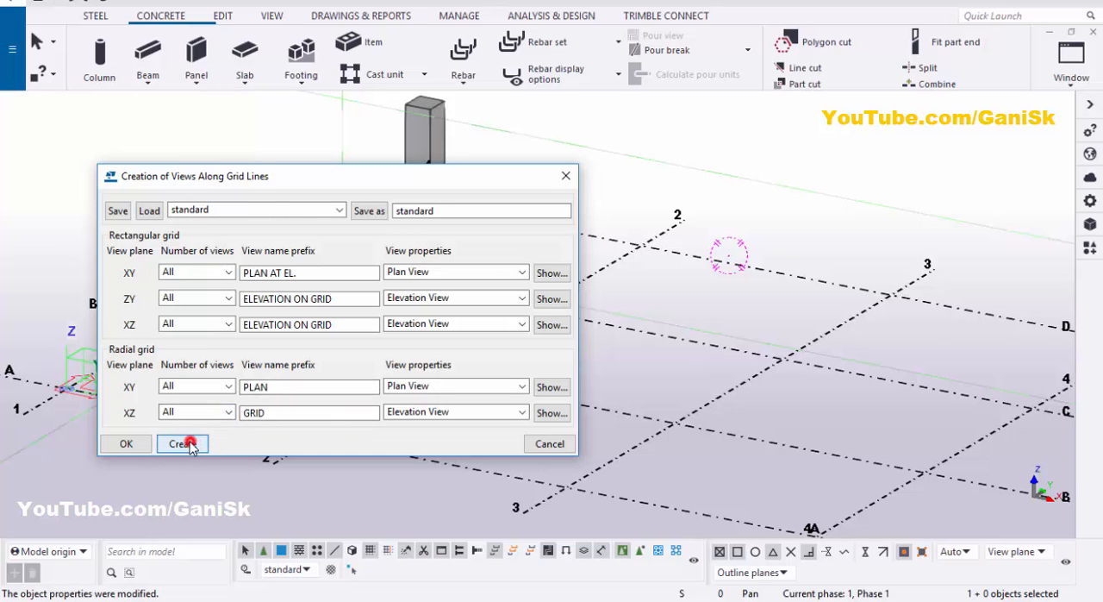
left_click(125, 443)
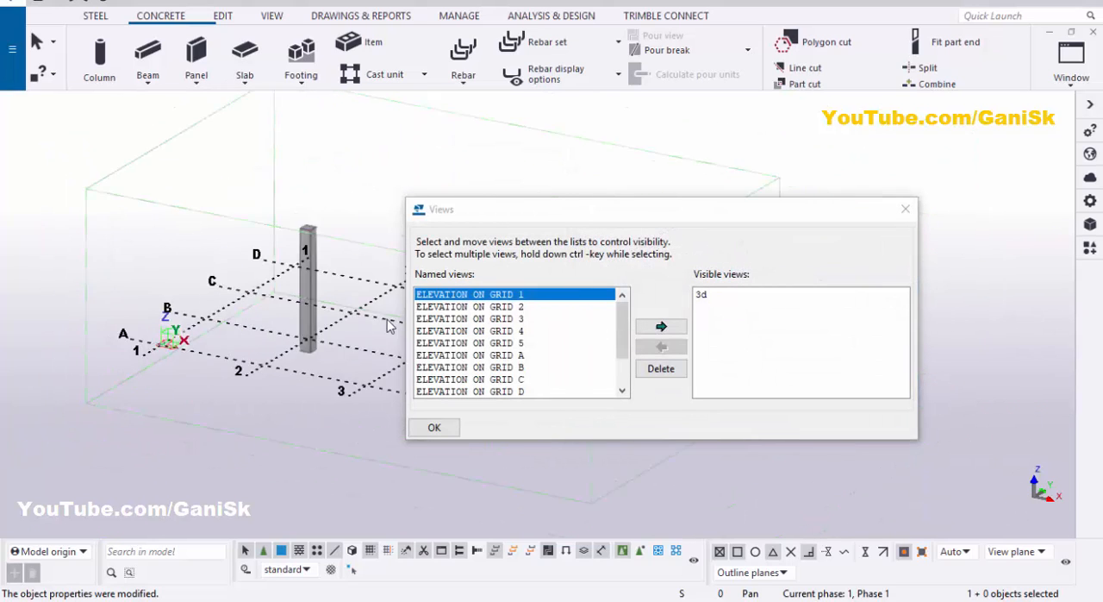
Step: Make the ELEVATION ON GRID B view visible and close the Views dialog
scroll(388, 326, "up", 5)
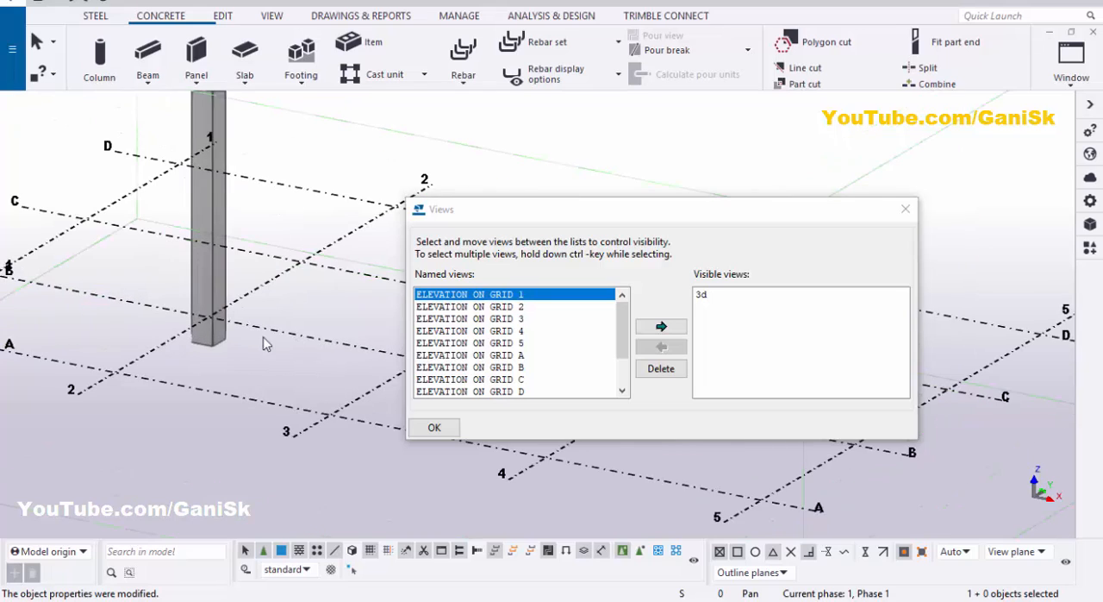
scroll(186, 320, "down", 3)
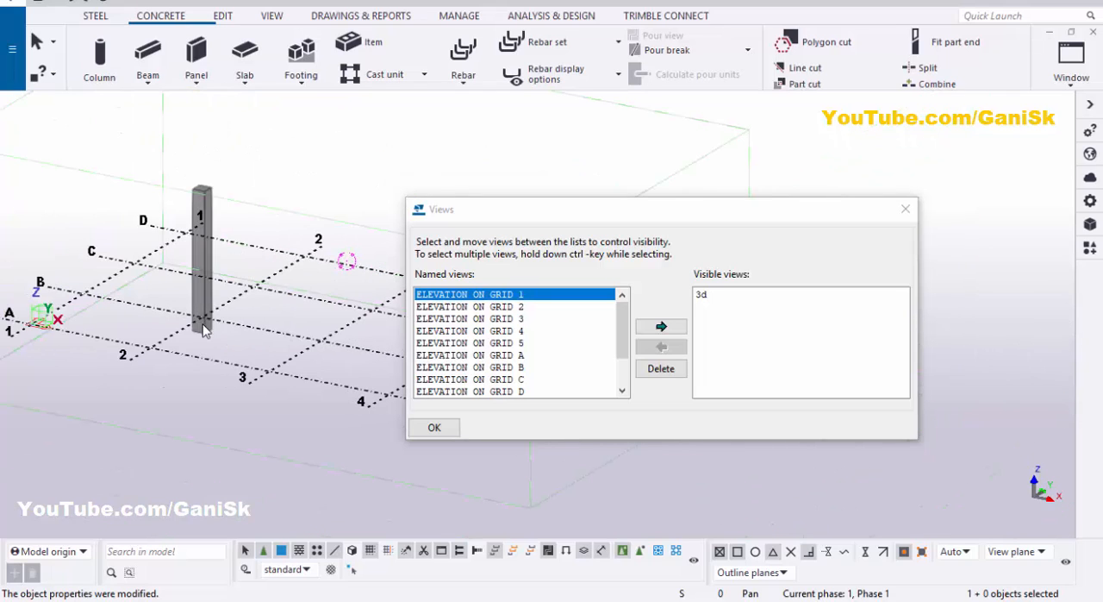
left_click(519, 369)
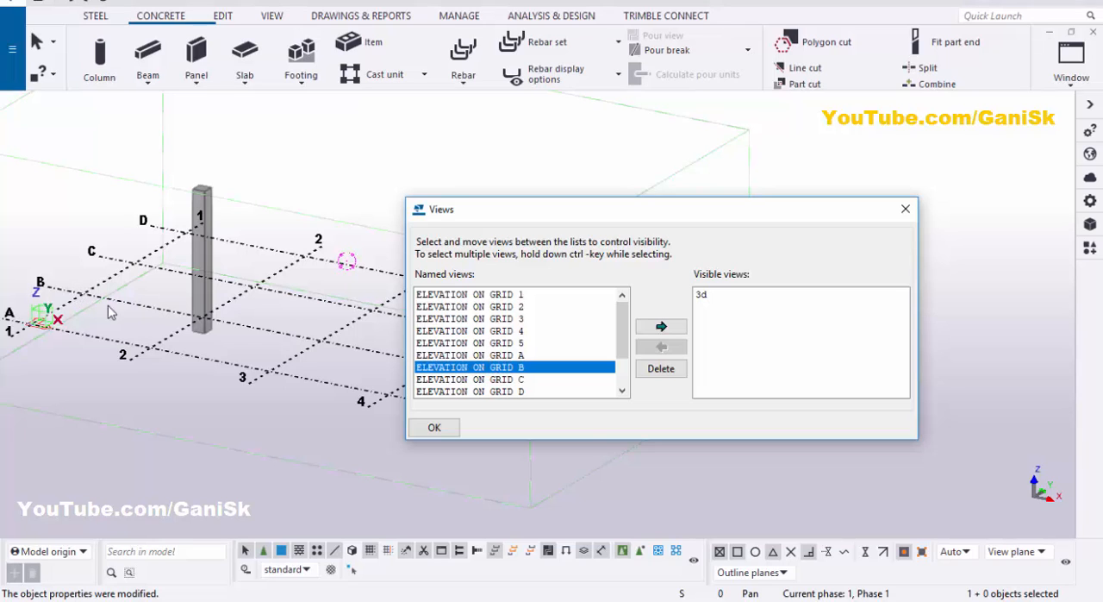
left_click(659, 327)
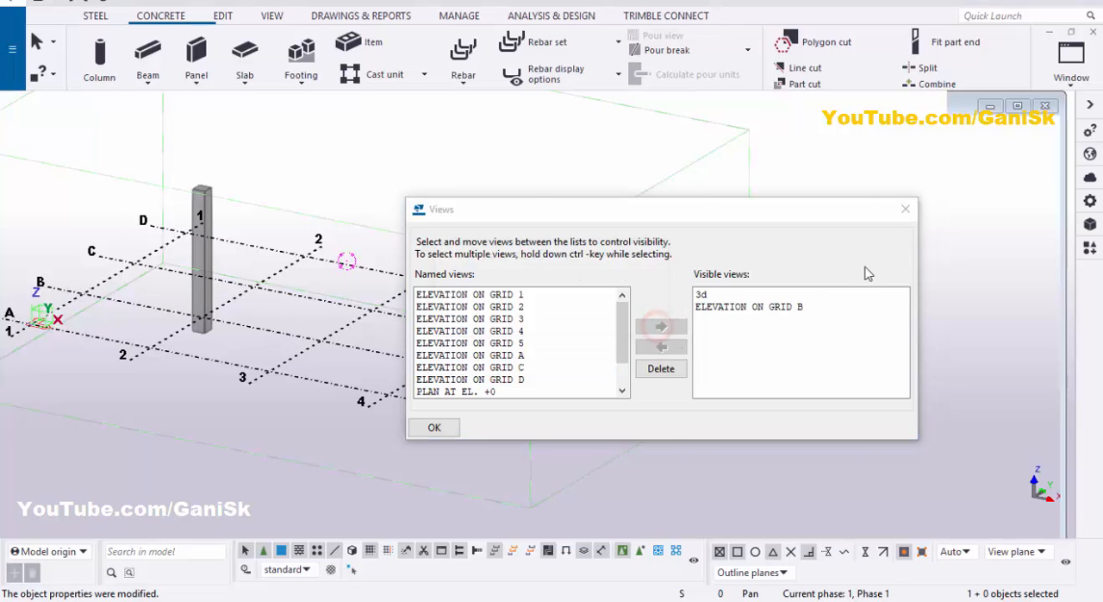
left_click(905, 209)
Step: Search the applications and components catalogue for "emb" and start the Embed Creator component
scroll(388, 257, "up", 6)
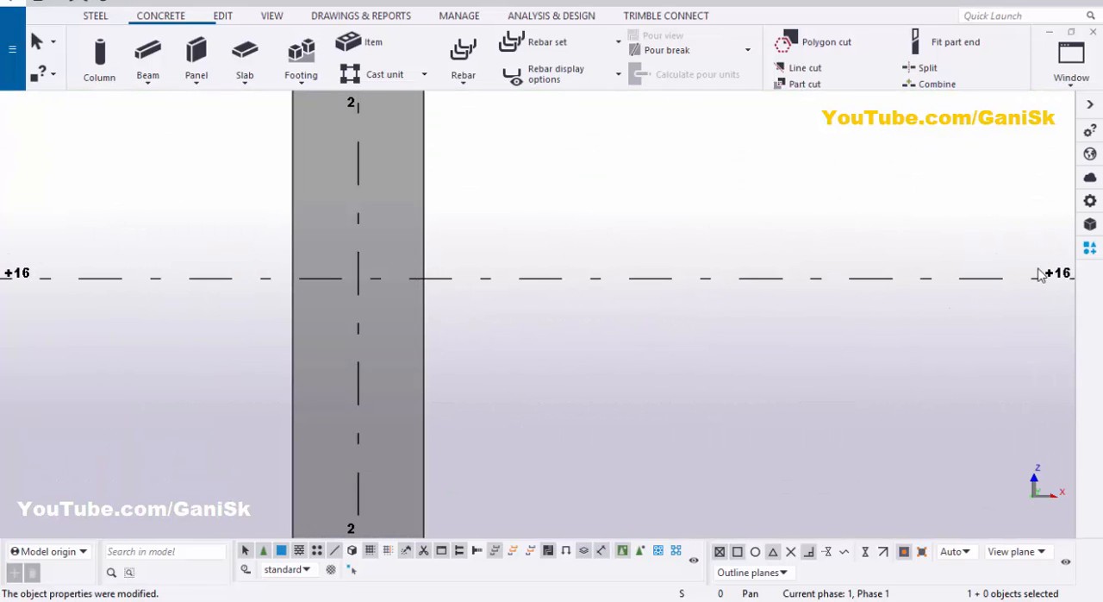
left_click(1090, 250)
left_click(885, 153)
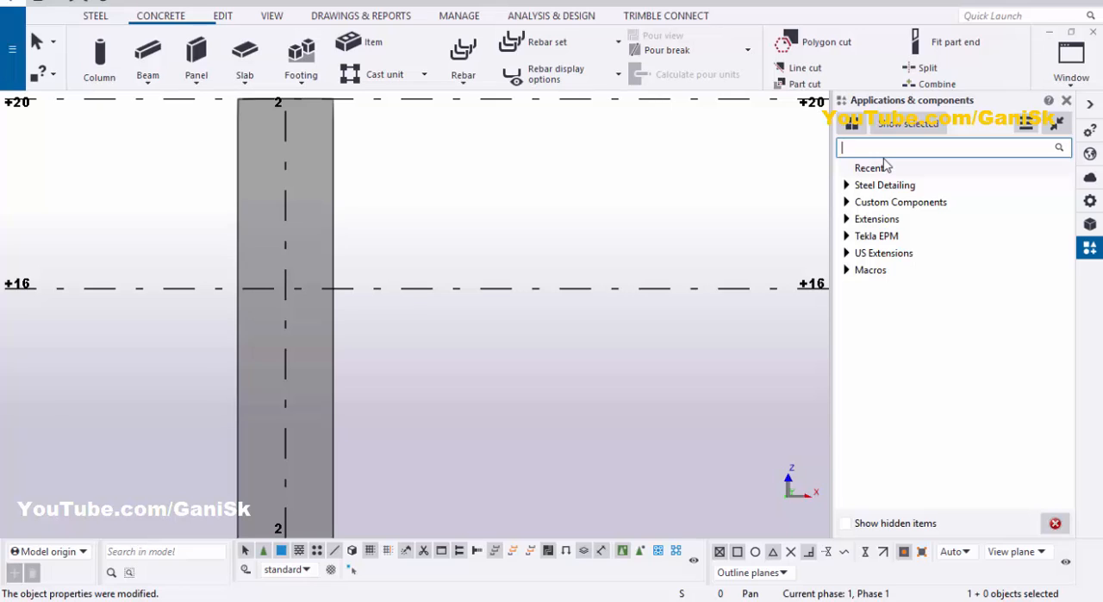
type("em")
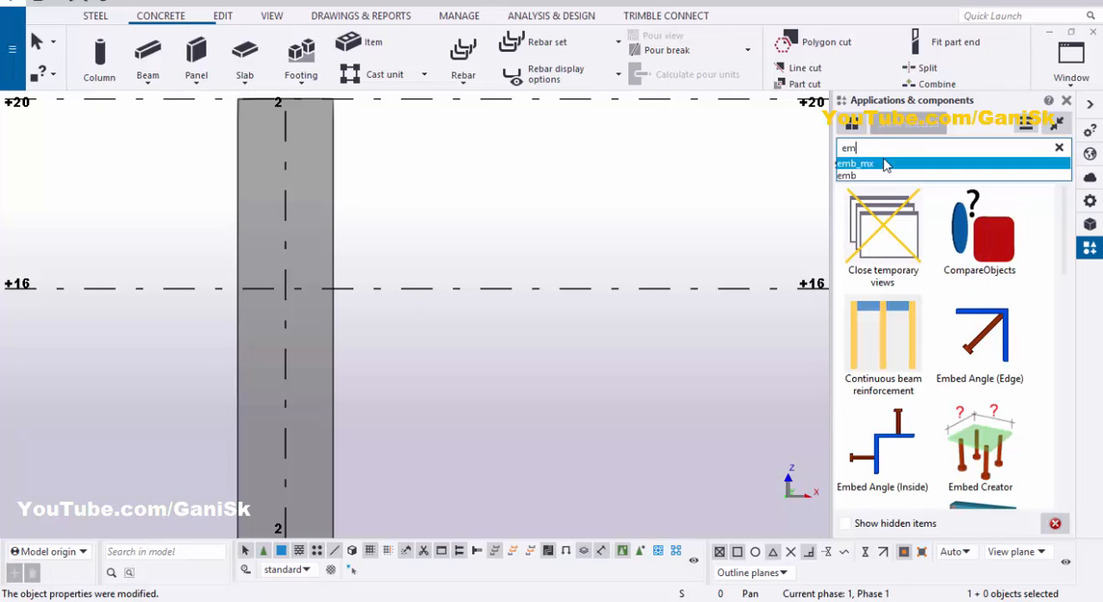
type("b")
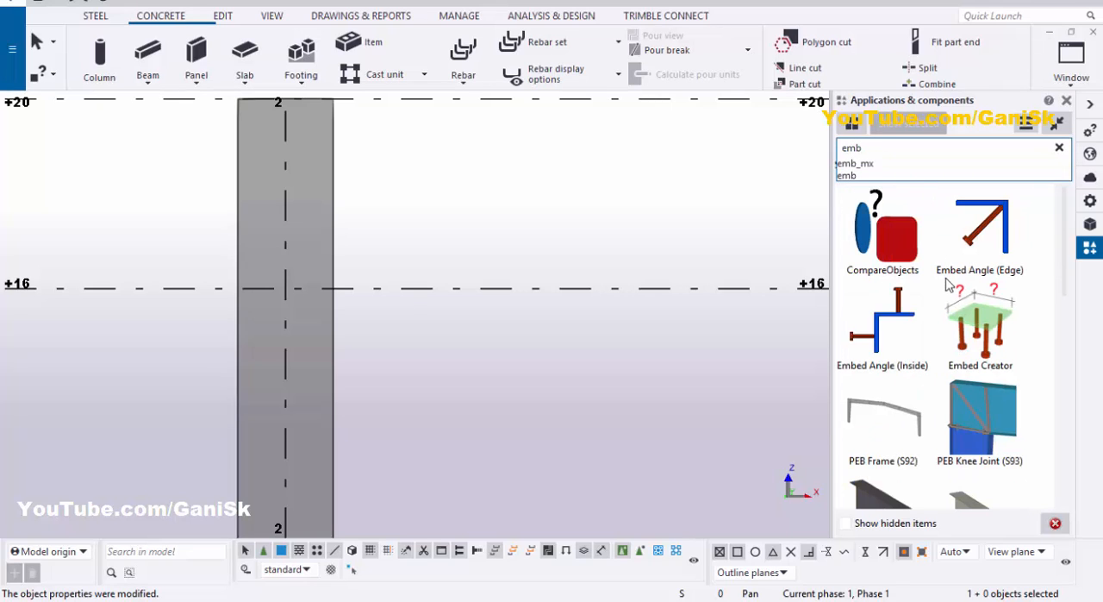
left_click(983, 326)
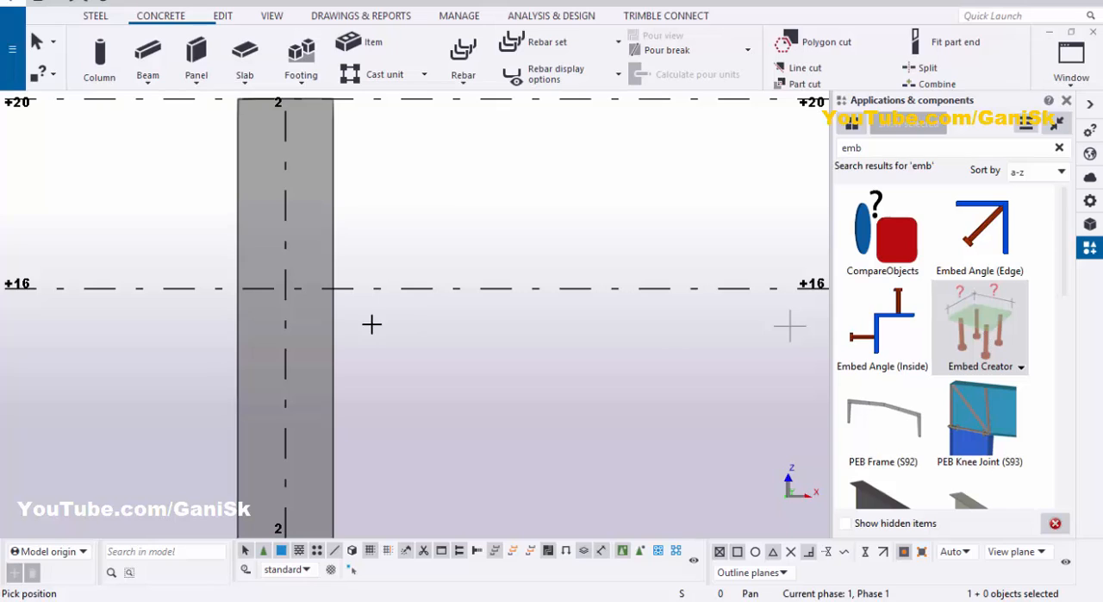
Step: Enable snapping to intersection points and geometry lines, and pick the embed's first point where the column's right edge crosses level +16
scroll(371, 325, "up", 2)
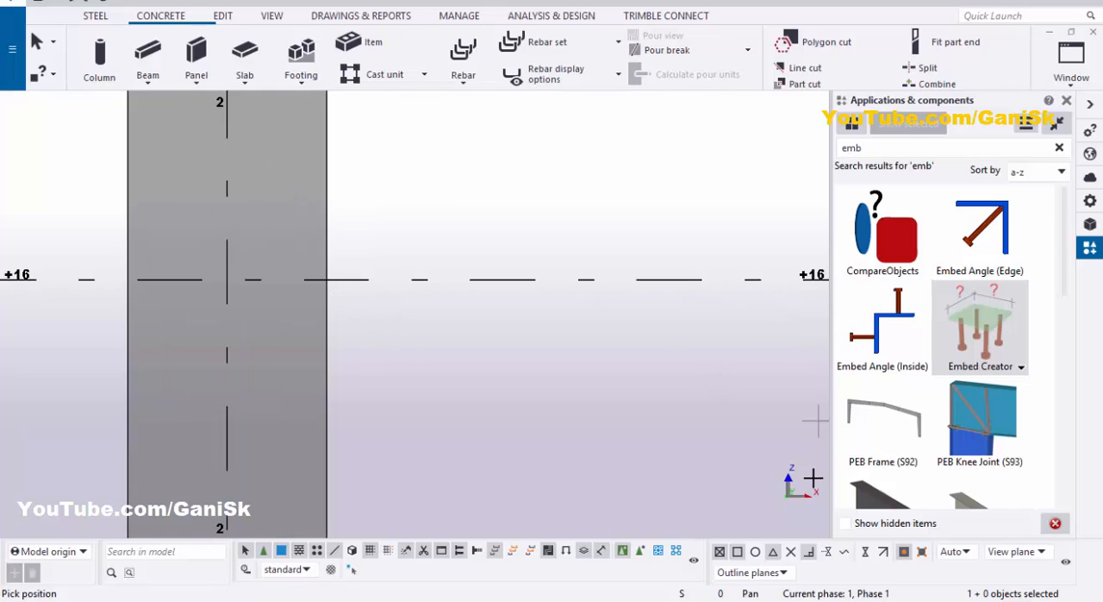
left_click(791, 560)
scroll(327, 279, "up", 2)
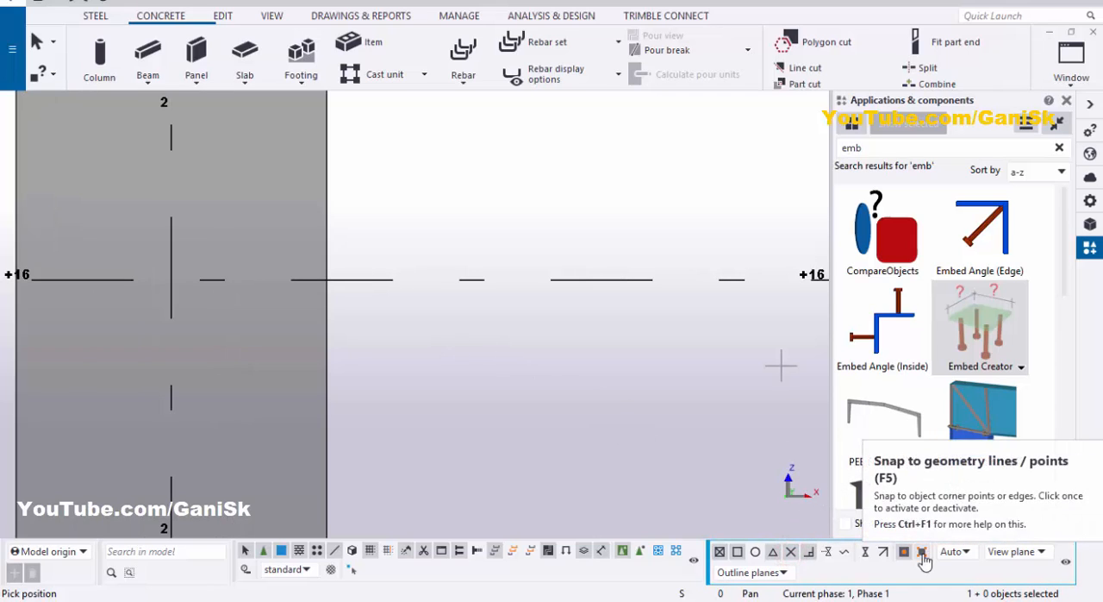
left_click(923, 558)
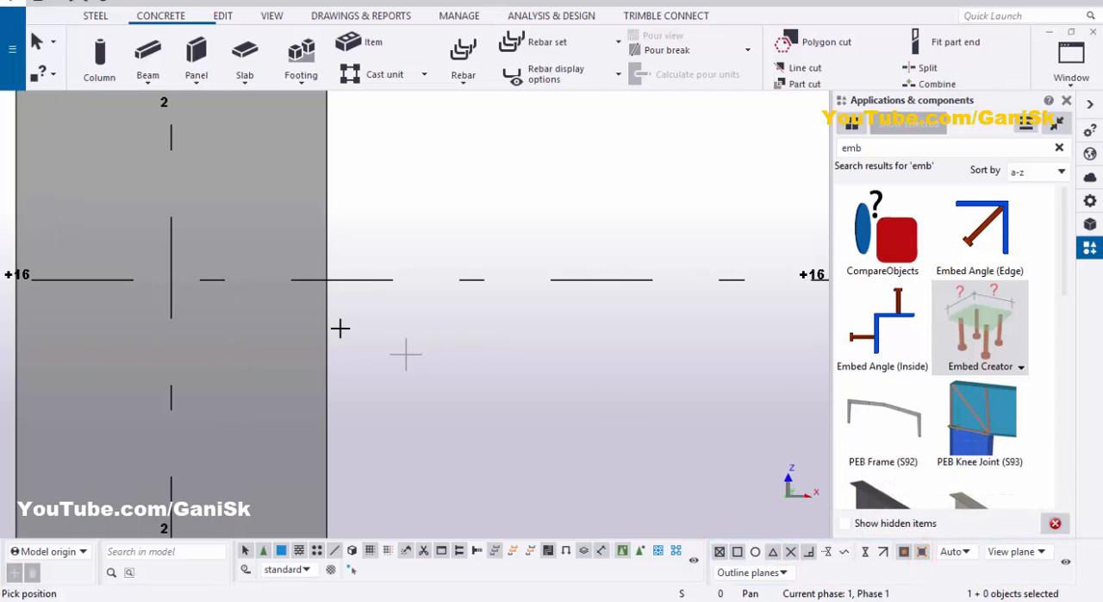
left_click(326, 279)
Step: Enable snapping to nearest points and place the embed by picking its second point about 11" lower on the column's right edge
scroll(326, 279, "down", 3)
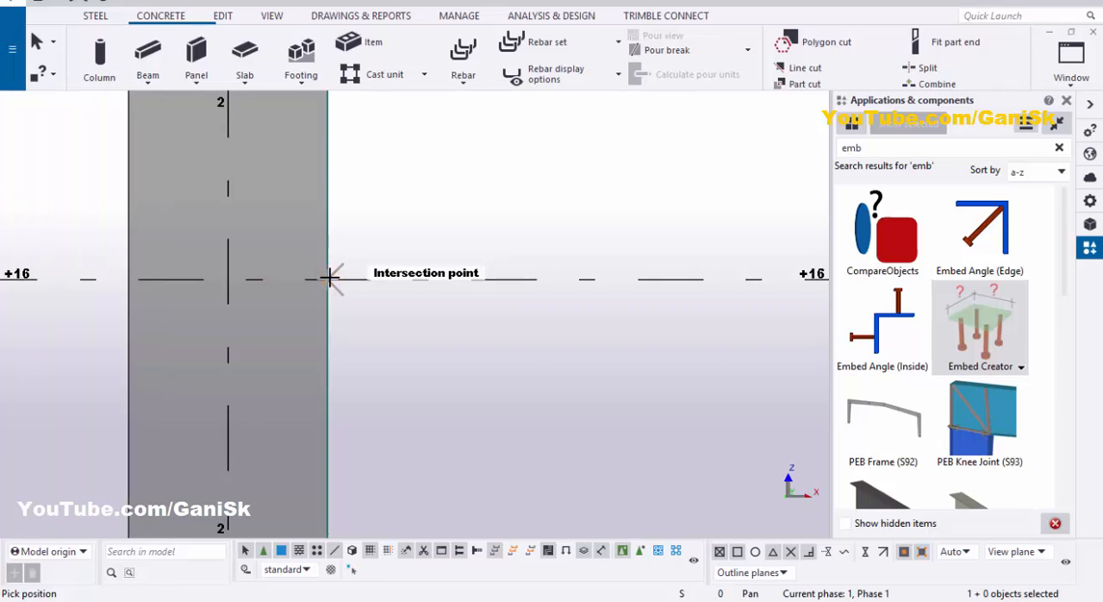
scroll(334, 422, "down", 1)
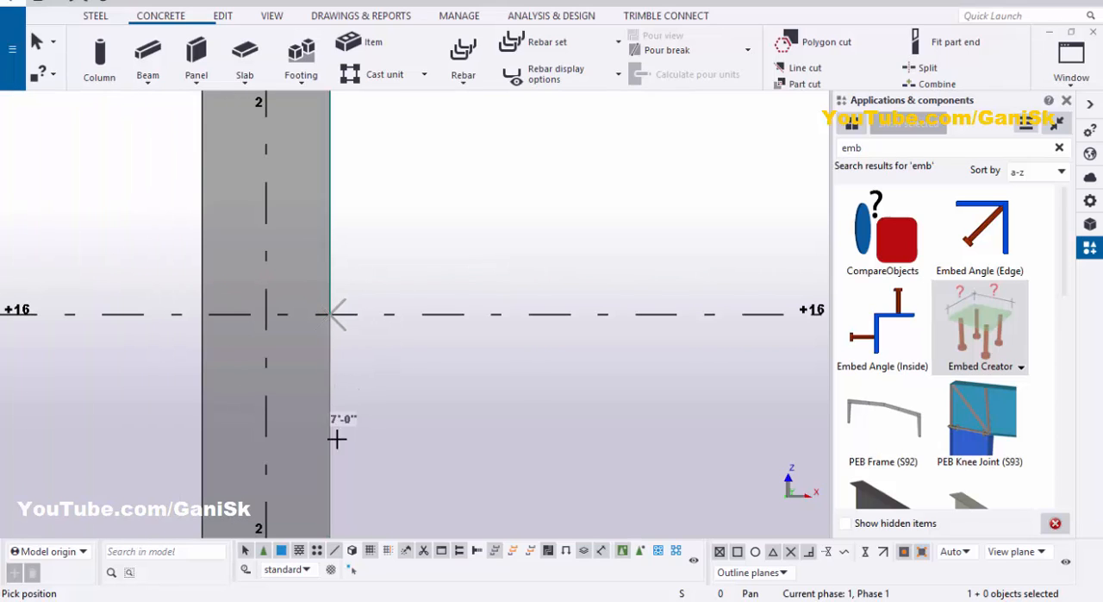
scroll(331, 441, "down", 1)
scroll(336, 443, "down", 1)
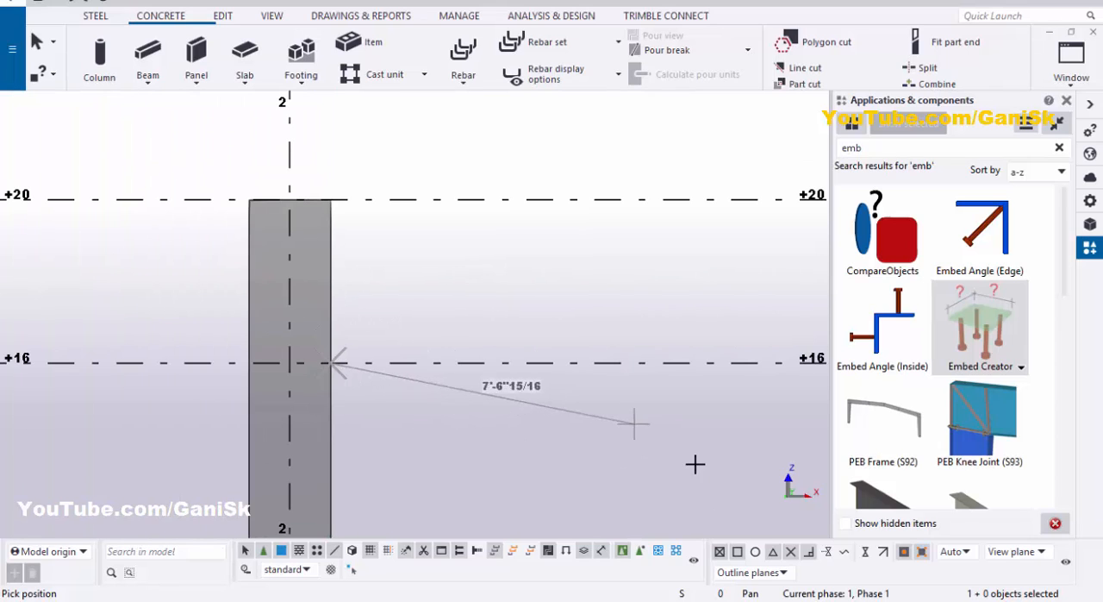
left_click(866, 553)
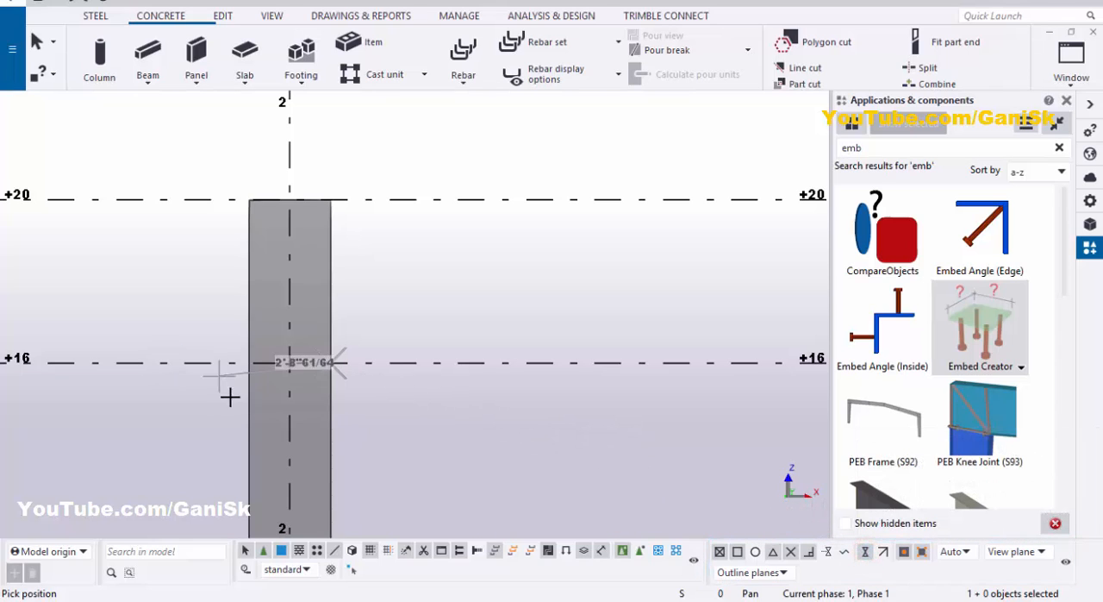
scroll(352, 436, "up", 2)
scroll(331, 411, "up", 1)
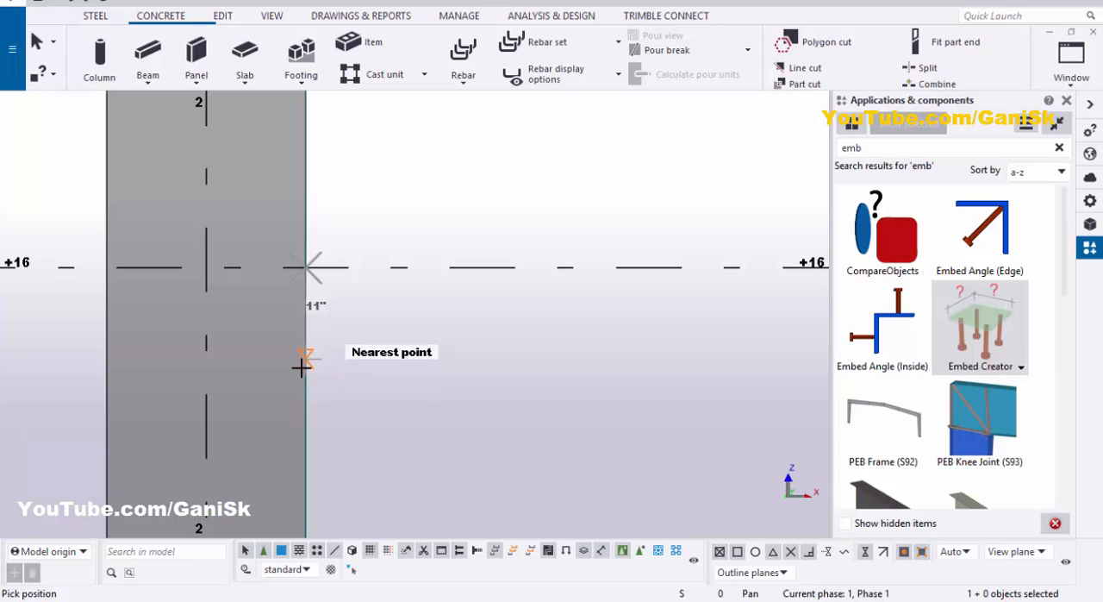
left_click(304, 370)
scroll(310, 344, "up", 3)
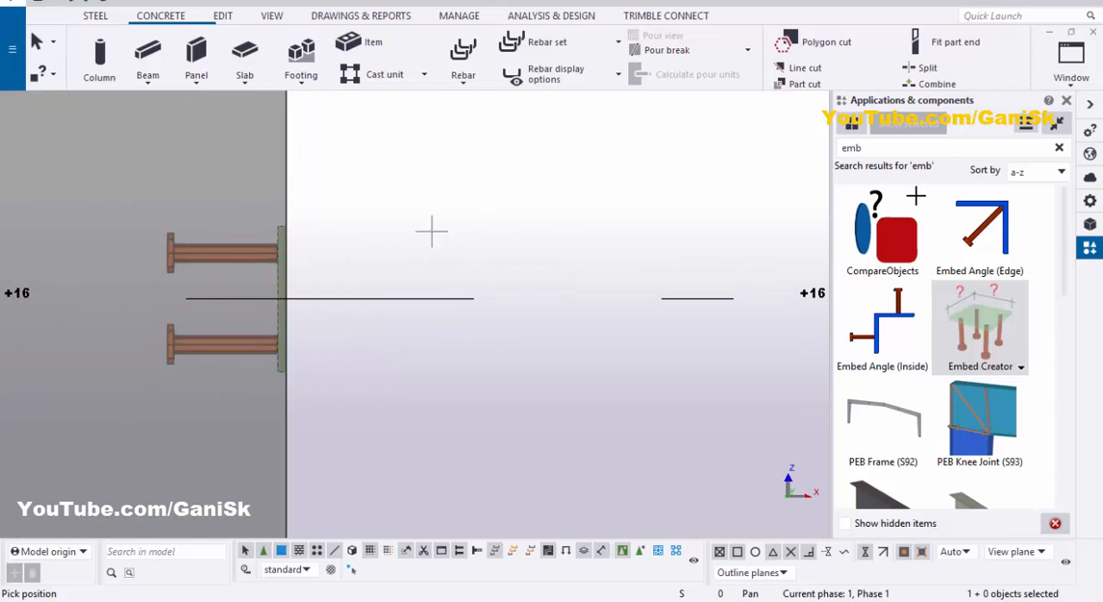
left_click(1069, 99)
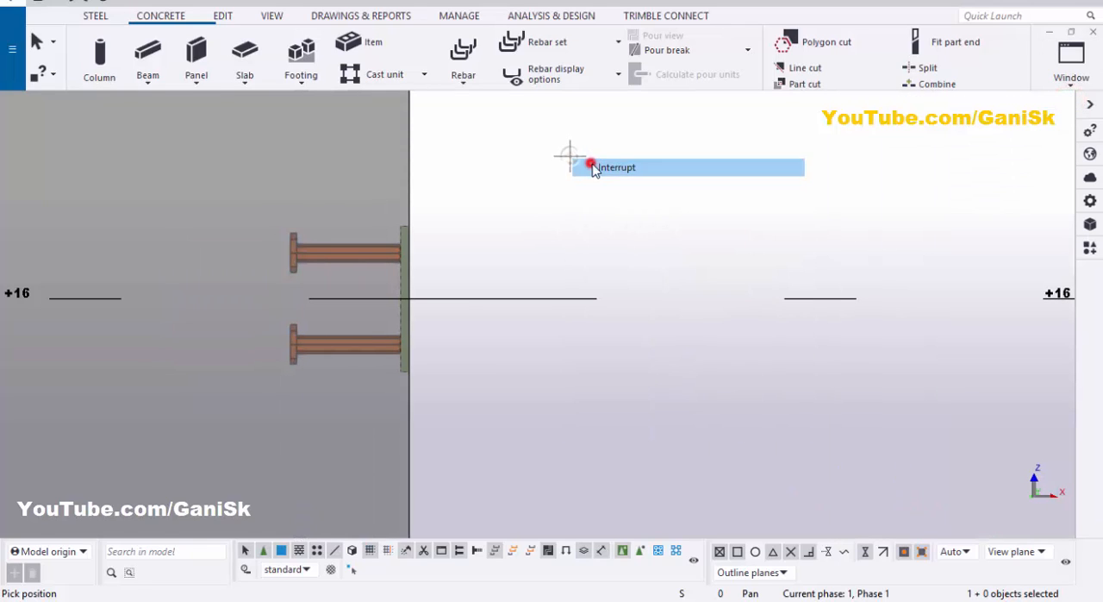
Step: Switch to the 3d view and set the view rotation point on the embed plate
left_click(1073, 73)
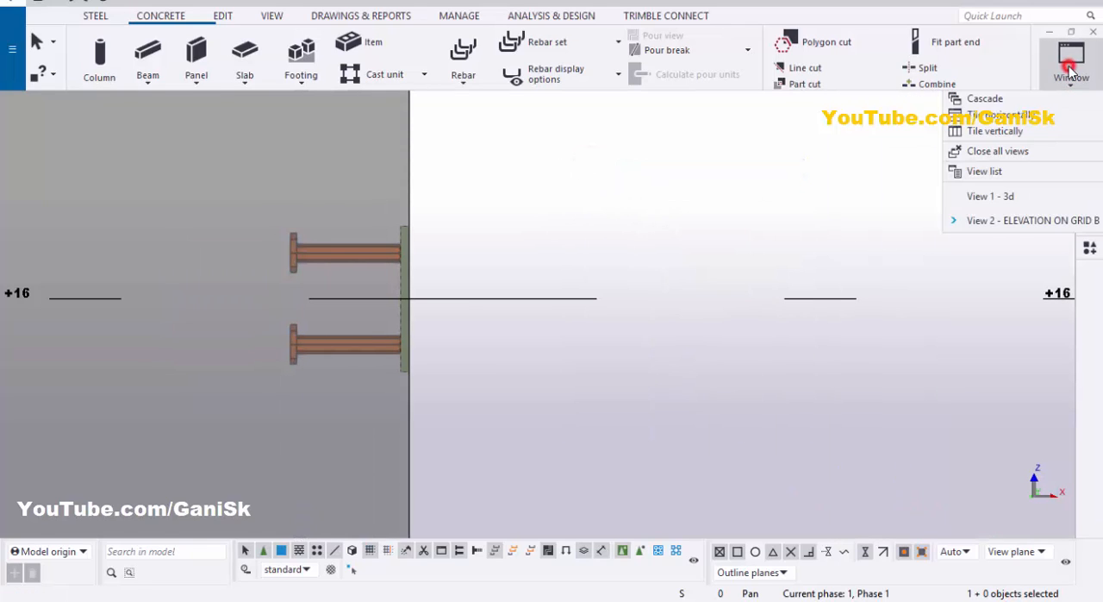
left_click(1013, 200)
scroll(266, 244, "up", 3)
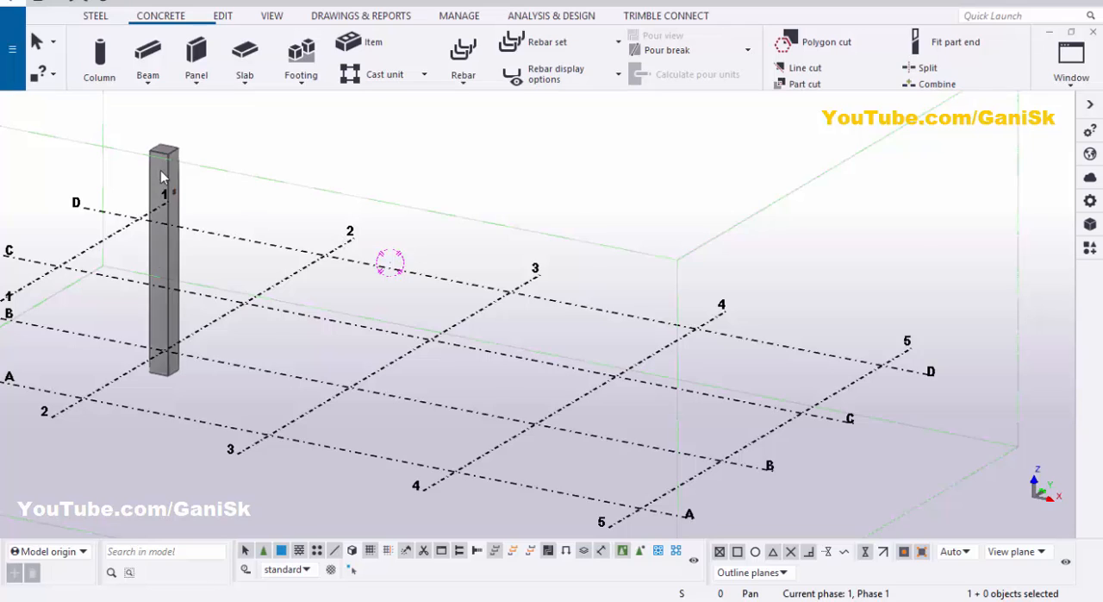
scroll(174, 232, "up", 8)
scroll(174, 235, "up", 4)
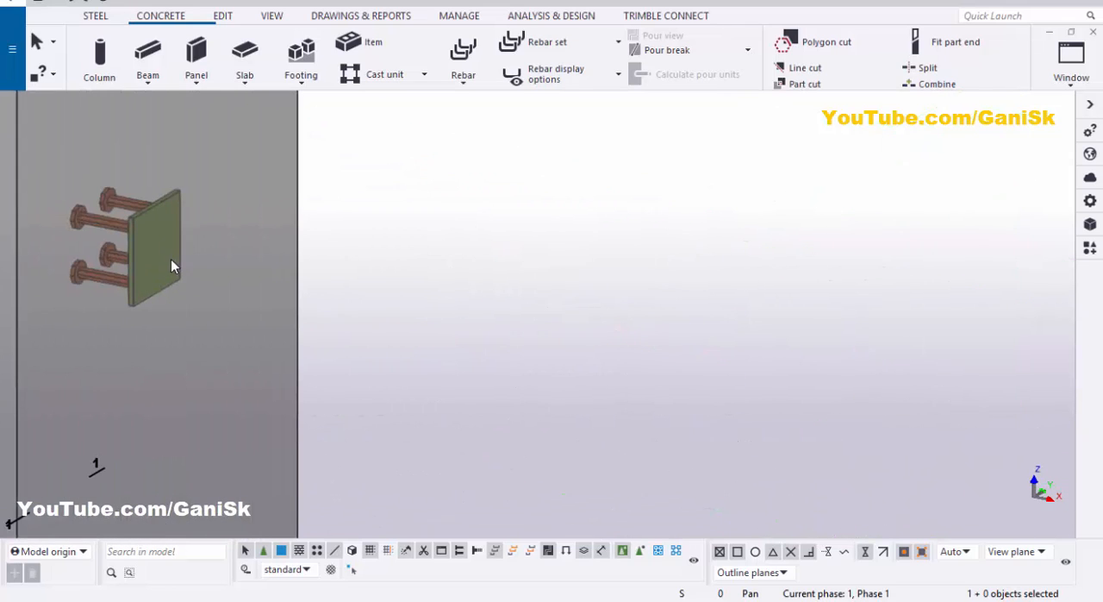
key("v")
middle_click_drag(141, 263, 340, 172, "ctrl")
right_click(381, 126)
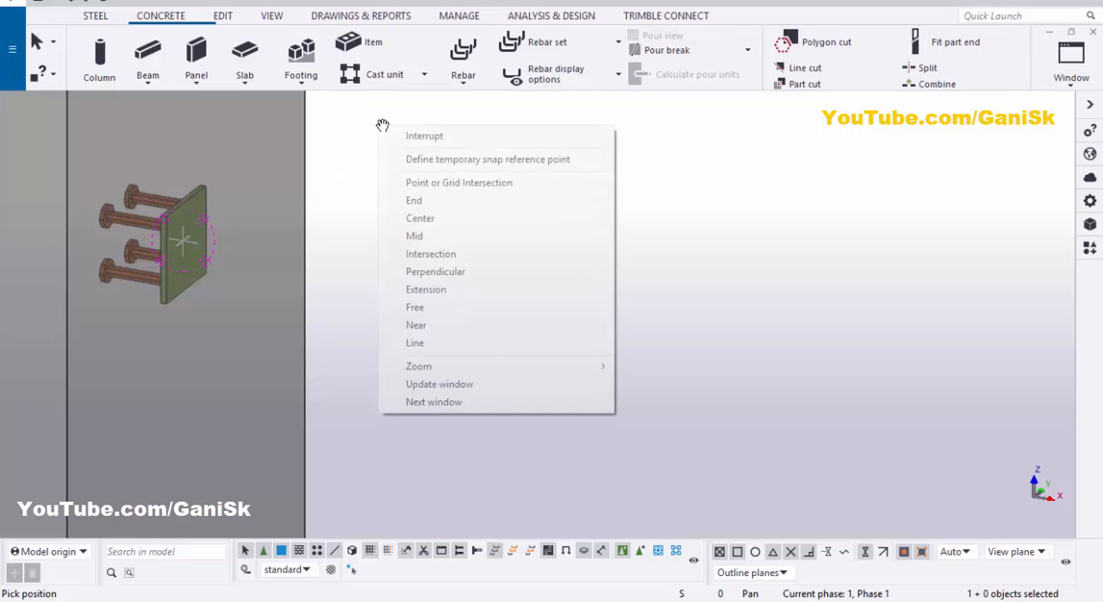
left_click(405, 136)
Step: Open the embed's properties, set the plate thickness to 1/2, and modify the embed
scroll(173, 237, "up", 3)
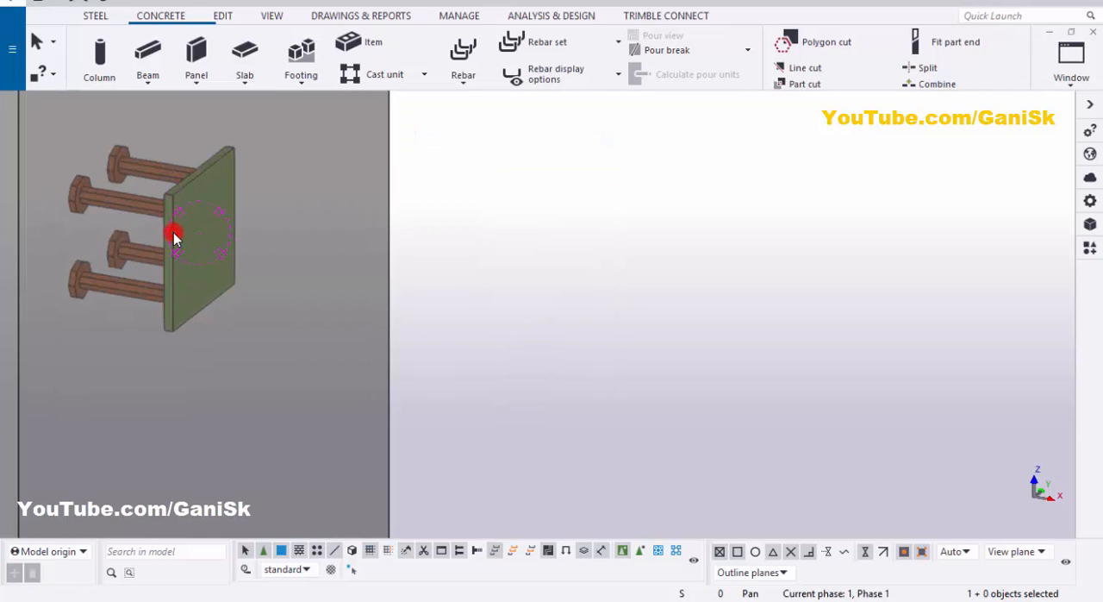
double_click(173, 237)
left_click_drag(292, 47, 677, 19)
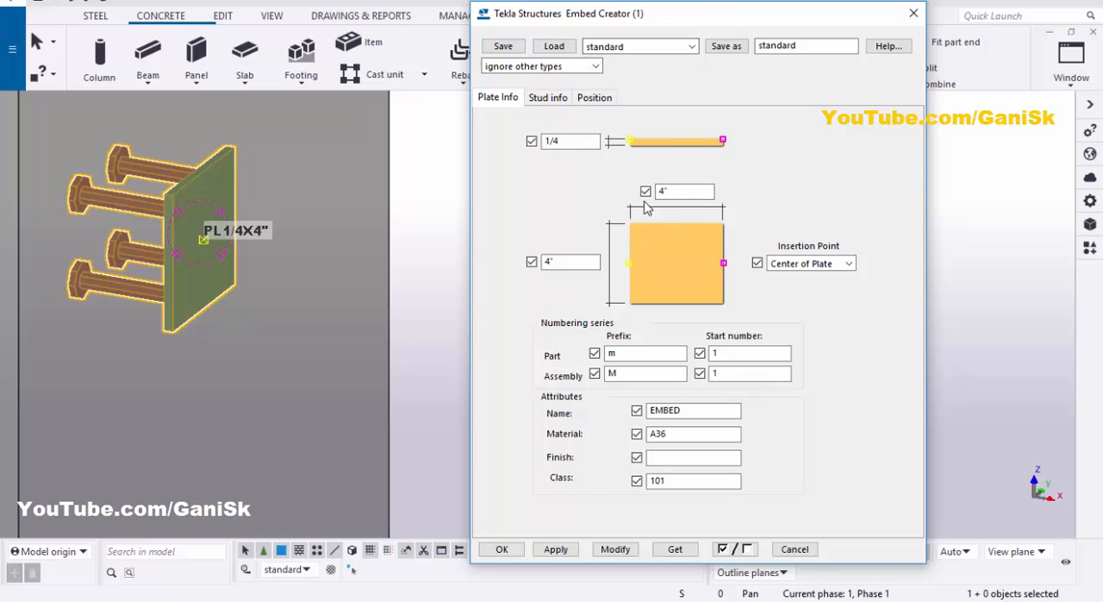
scroll(176, 252, "down", 1)
scroll(161, 203, "up", 2)
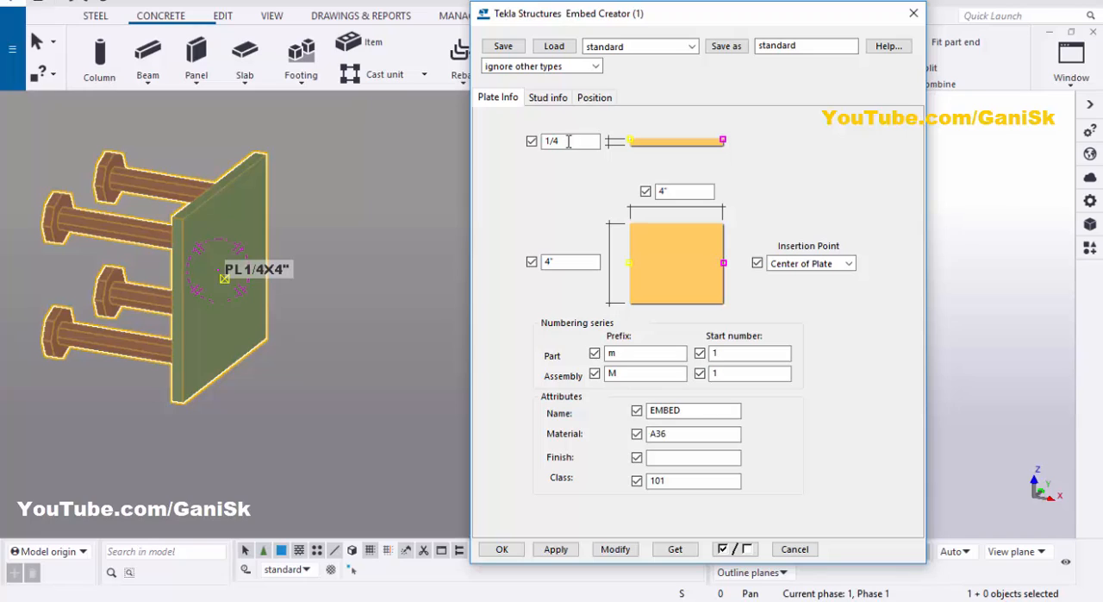
left_click_drag(568, 142, 542, 141)
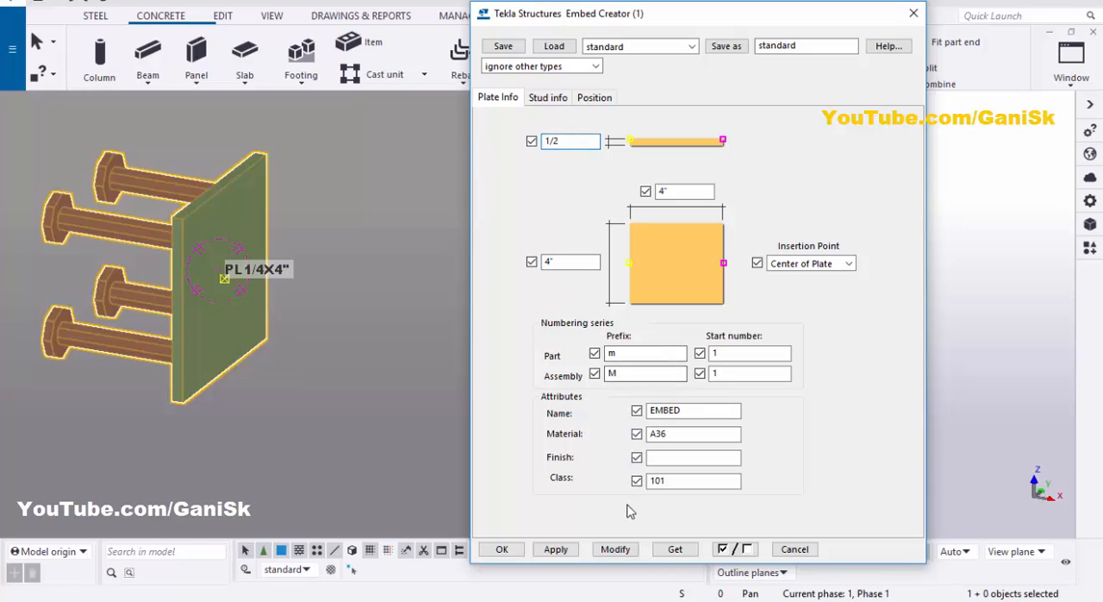
left_click(616, 548)
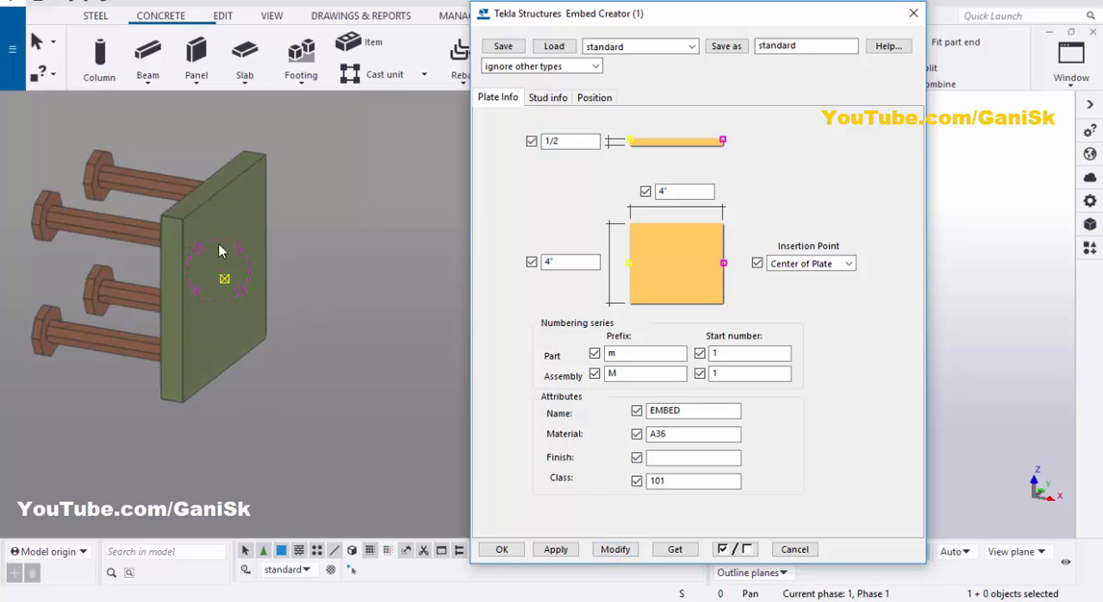
scroll(187, 224, "up", 3)
scroll(176, 224, "up", 1)
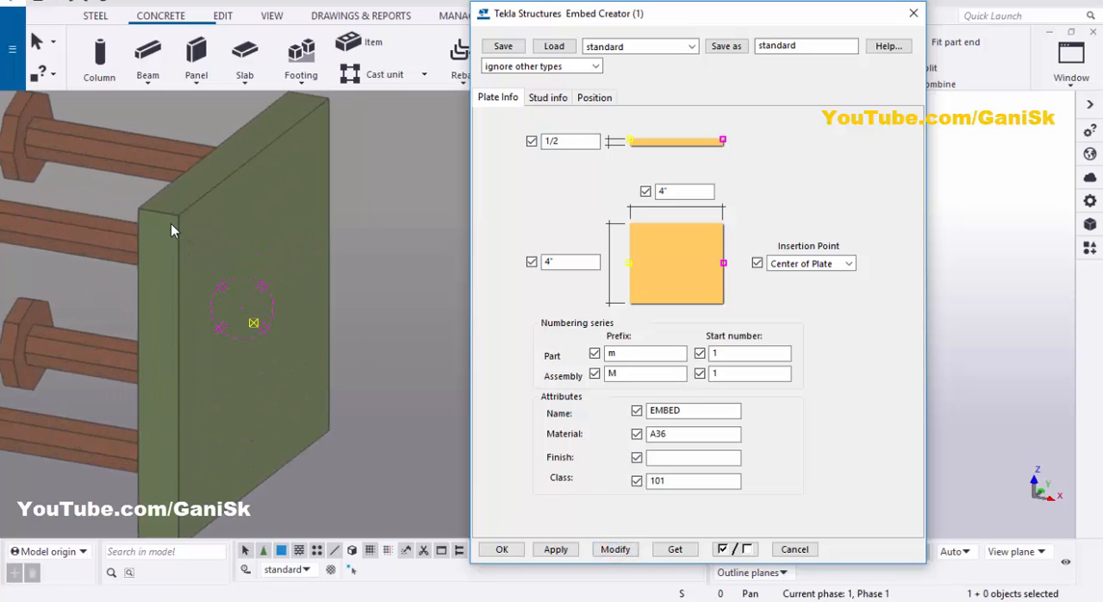
scroll(192, 228, "down", 4)
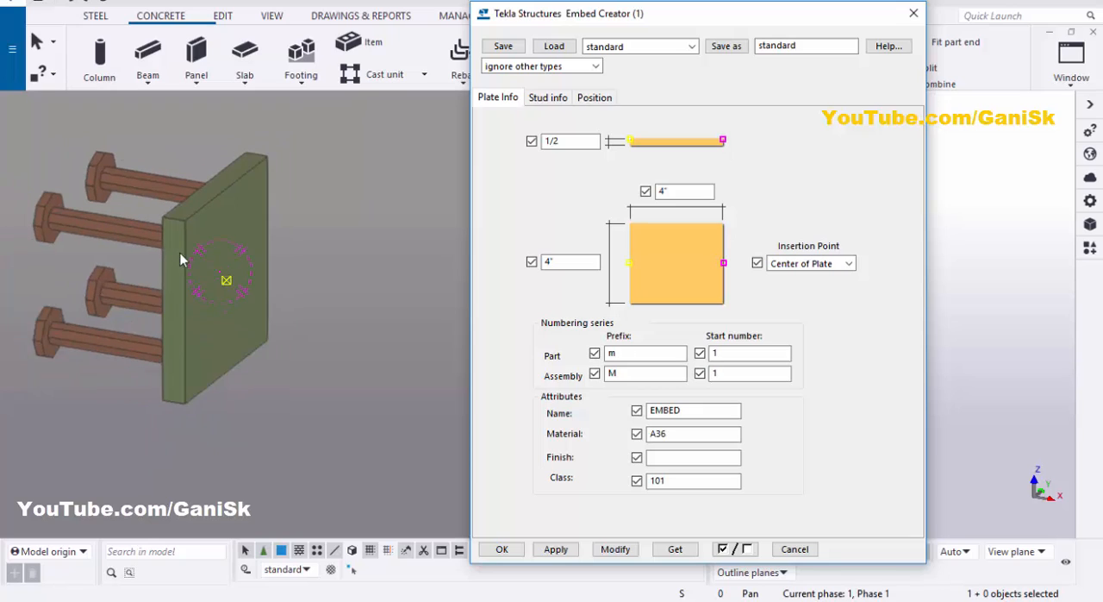
Step: Set both the height and the width of the embed plate to 10" and modify the embed
double_click(563, 263)
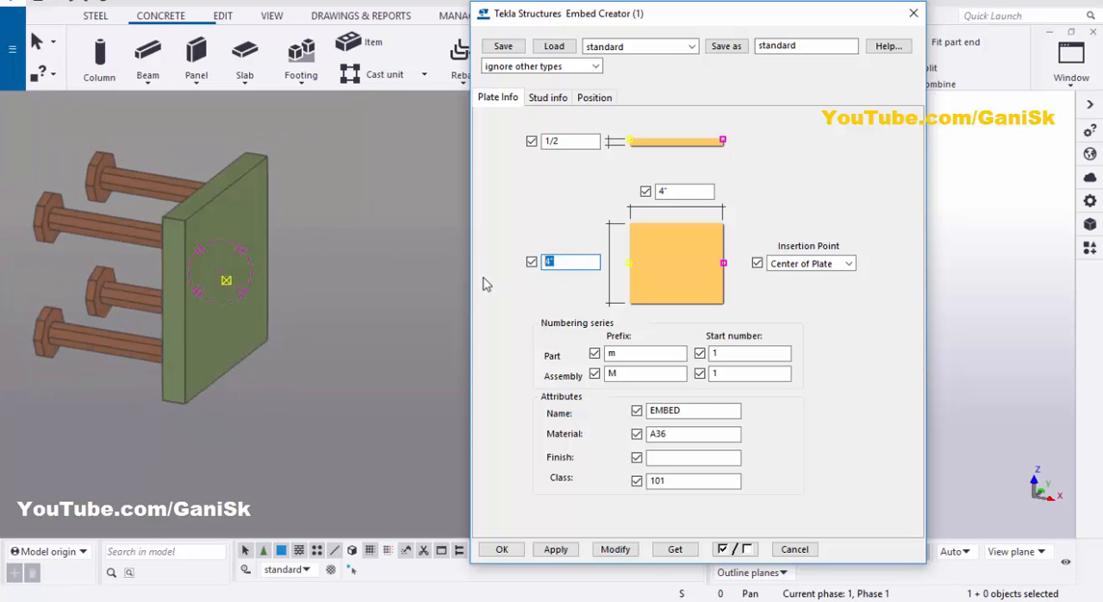
type("8")
double_click(566, 262)
type("10")
double_click(660, 191)
type("10")
left_click(615, 549)
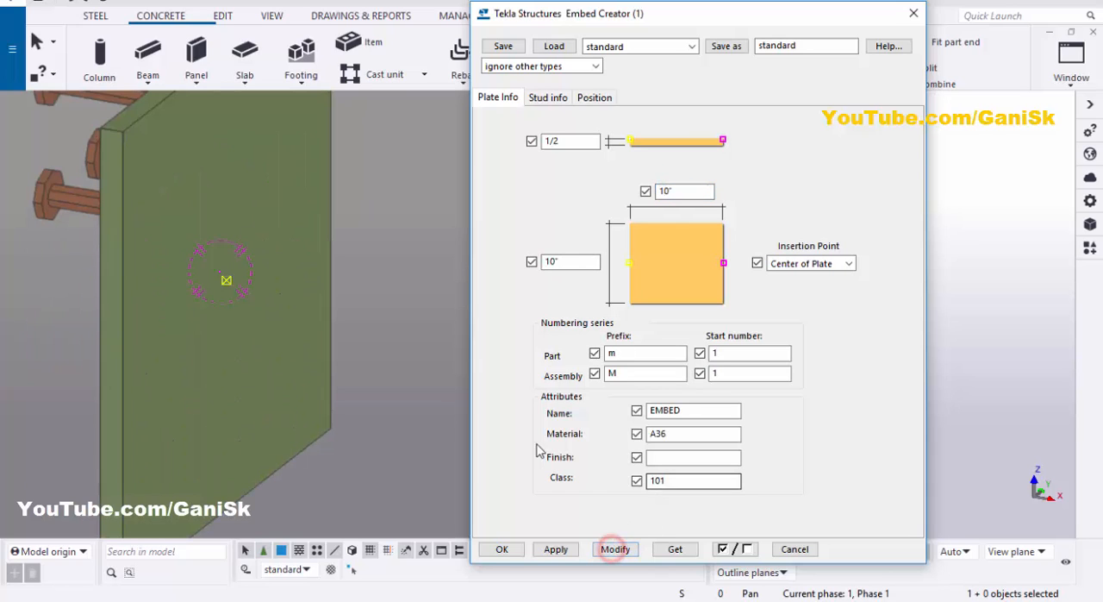
scroll(413, 416, "down", 3)
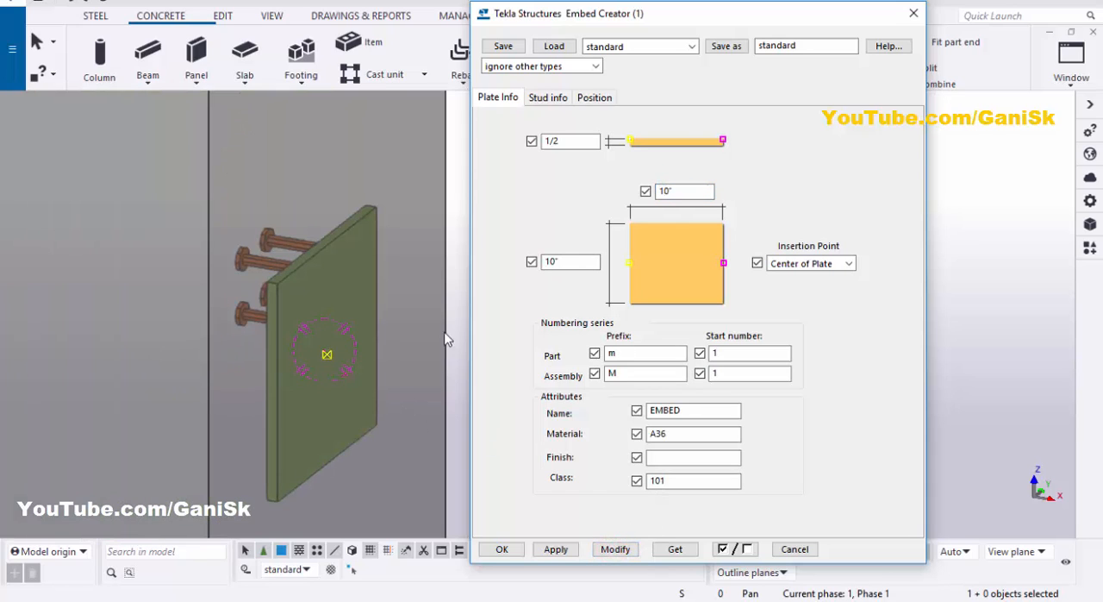
Step: Switch to the ELEVATION ON GRID B view and examine how the plate sits relative to level +16
left_click(1069, 65)
left_click(1034, 217)
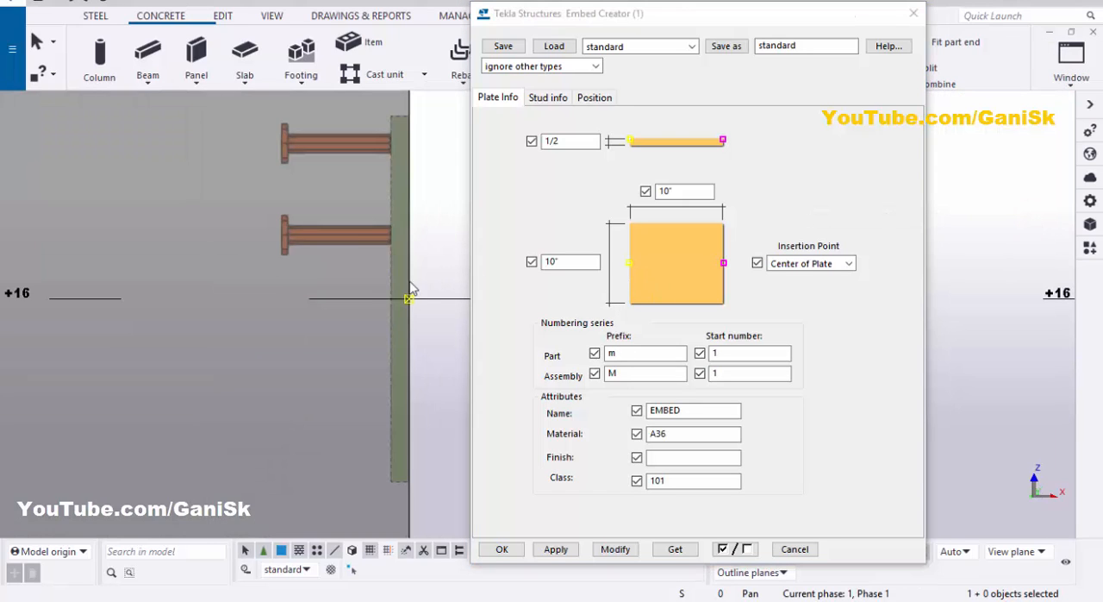
scroll(390, 283, "down", 2)
scroll(401, 252, "up", 3)
scroll(396, 172, "up", 3)
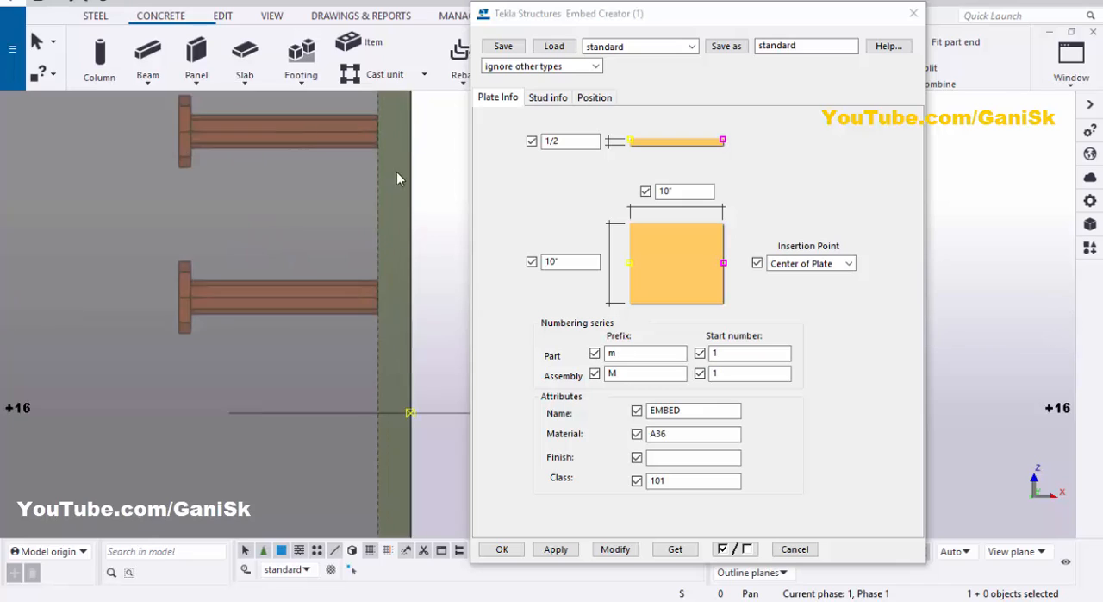
scroll(398, 229, "down", 2)
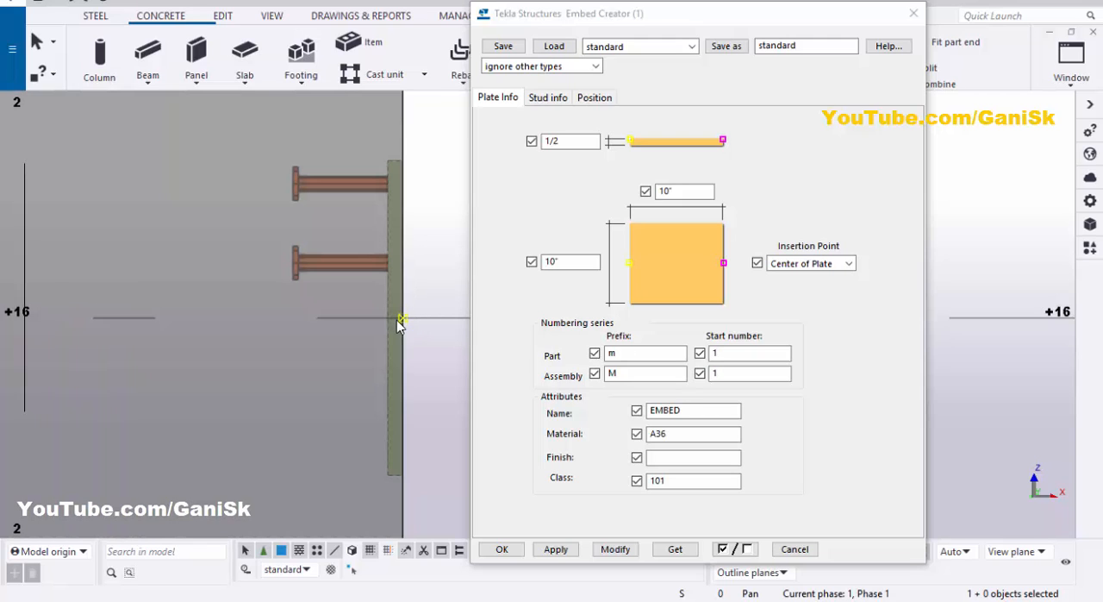
Step: Try the Edge of Plate insertion point on the embed and check the plate's position against level +16
left_click(810, 263)
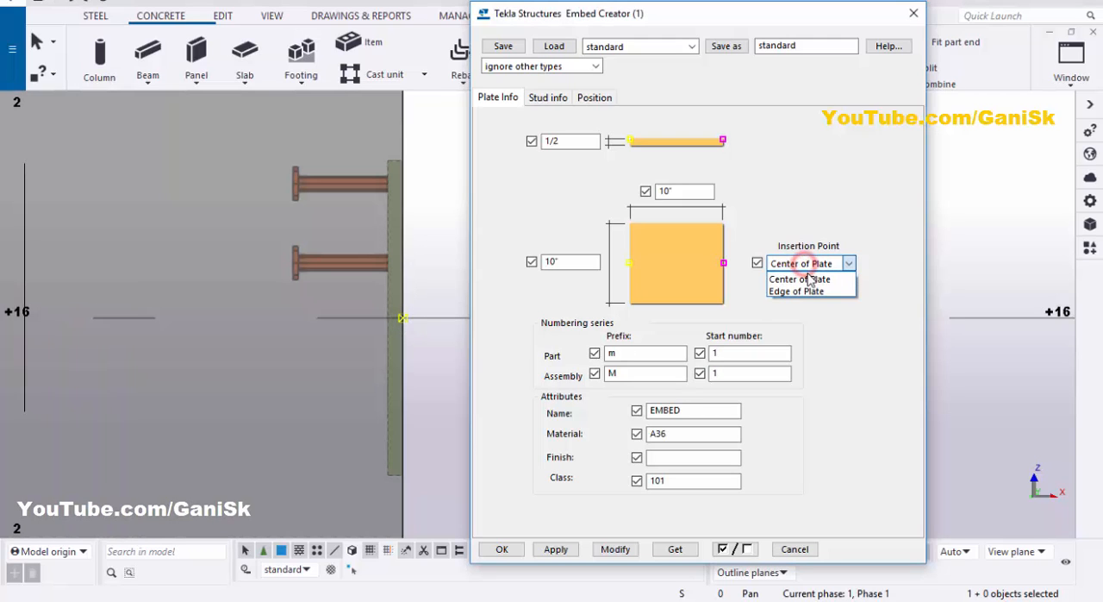
left_click(802, 292)
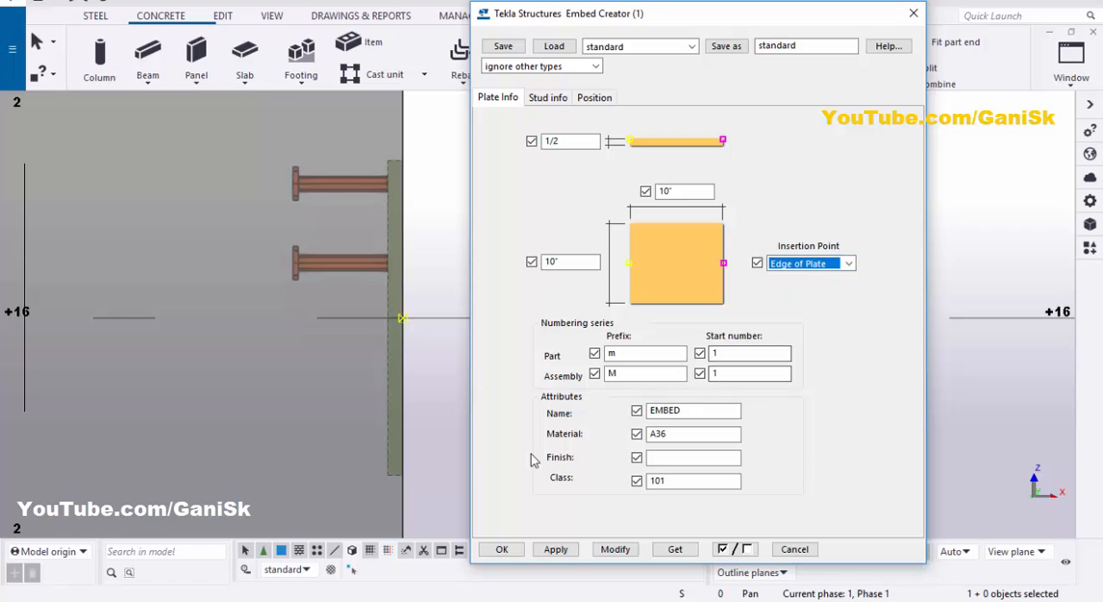
left_click(613, 550)
scroll(349, 384, "down", 5)
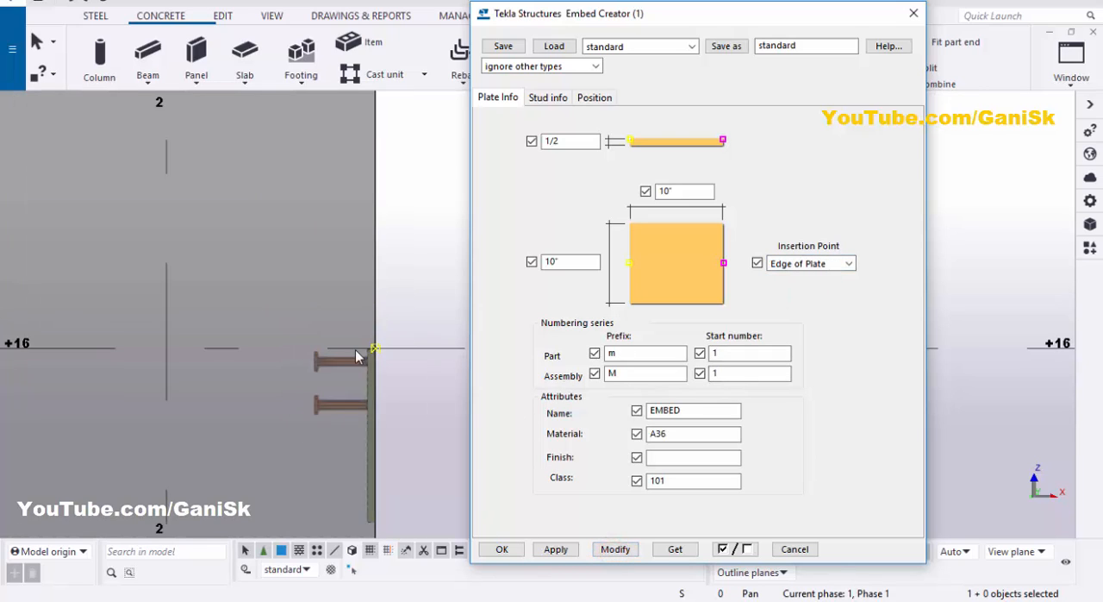
scroll(369, 436, "up", 2)
scroll(362, 274, "down", 3)
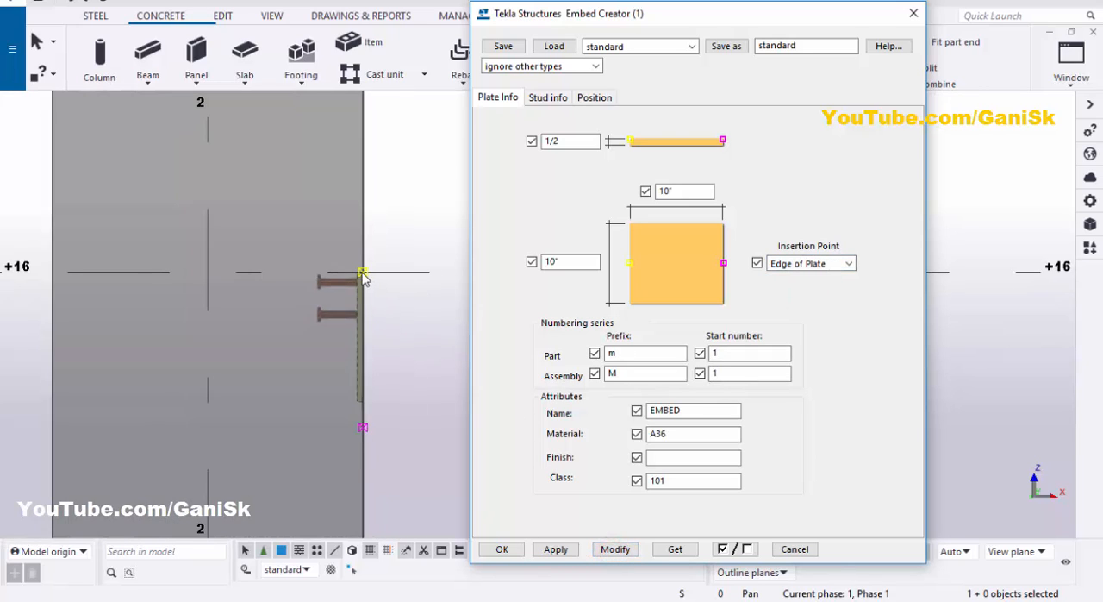
Step: Set the embed's insertion point back to Center of Plate and modify the embed
left_click(797, 265)
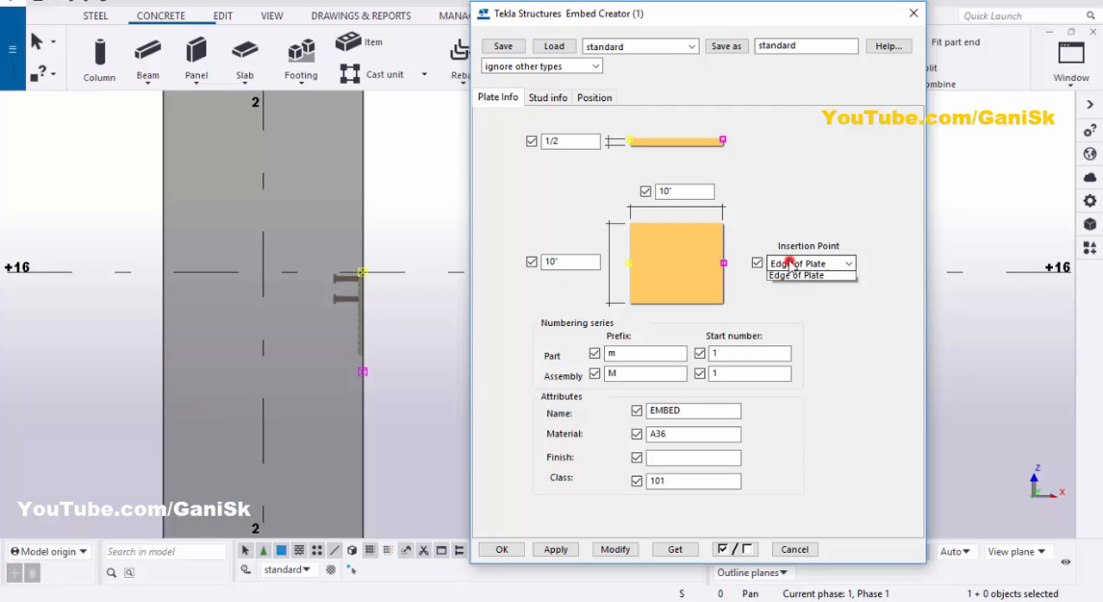
left_click(800, 278)
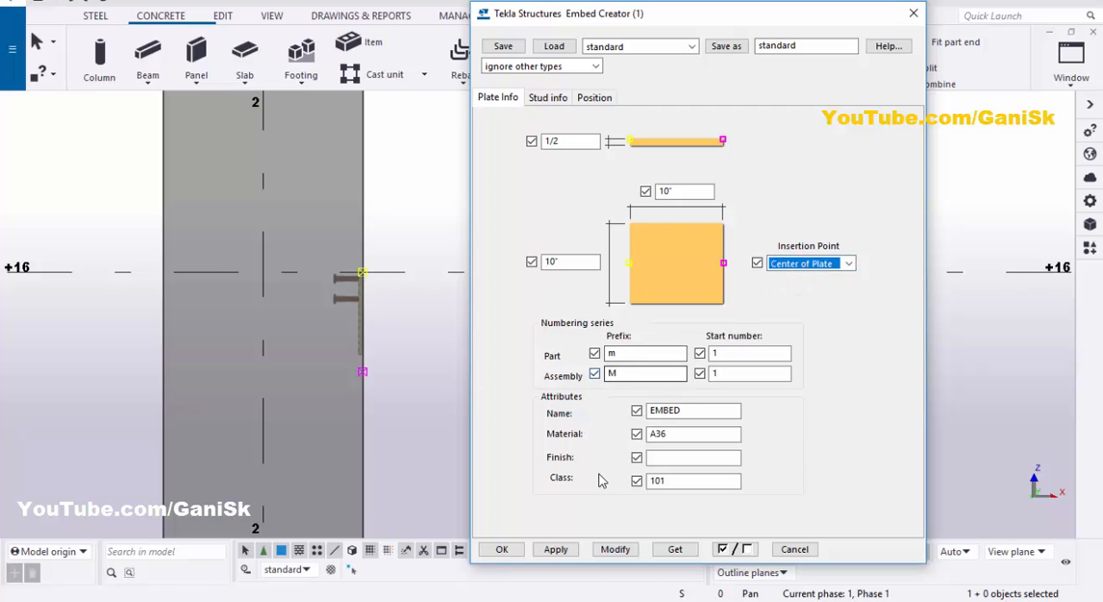
left_click(616, 549)
scroll(377, 273, "up", 1)
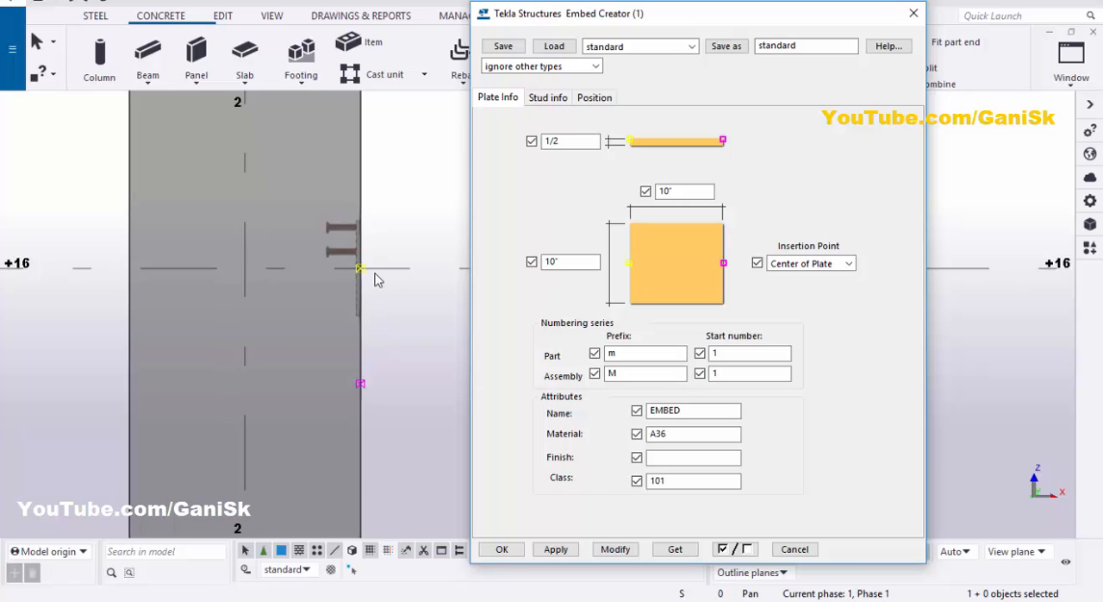
Step: Show the embed's stud settings, switch to the 3d view and orbit to the stud side of the plate
left_click(547, 99)
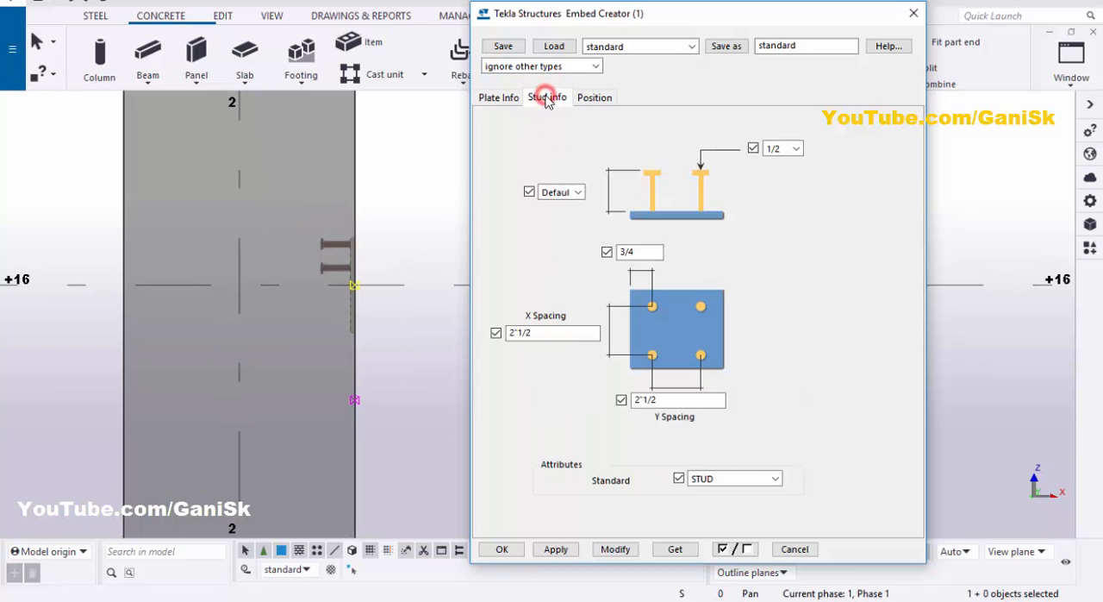
left_click(1066, 76)
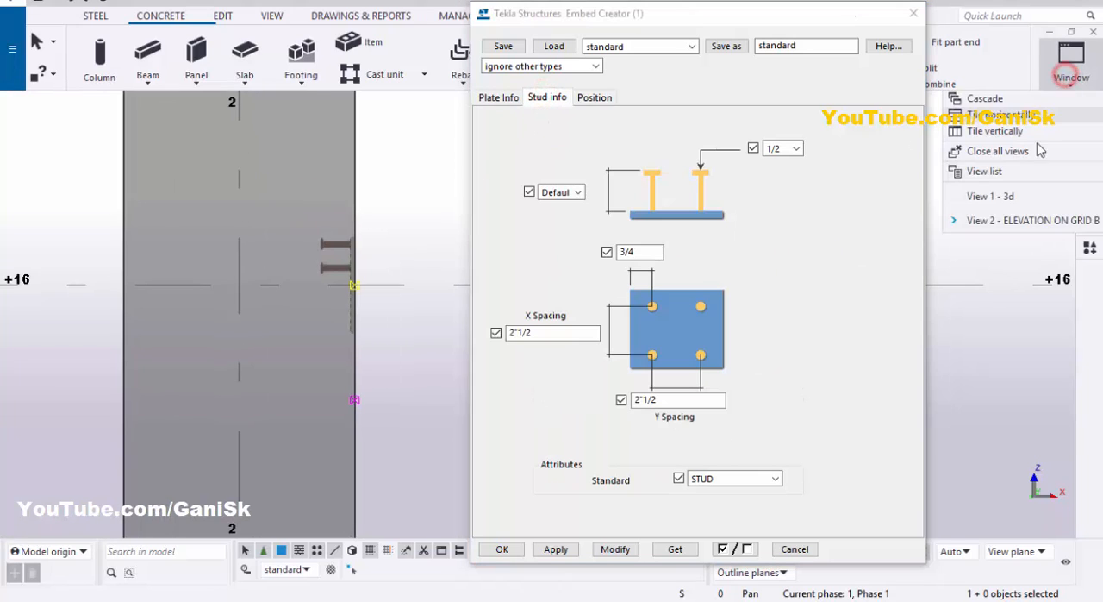
left_click(1004, 194)
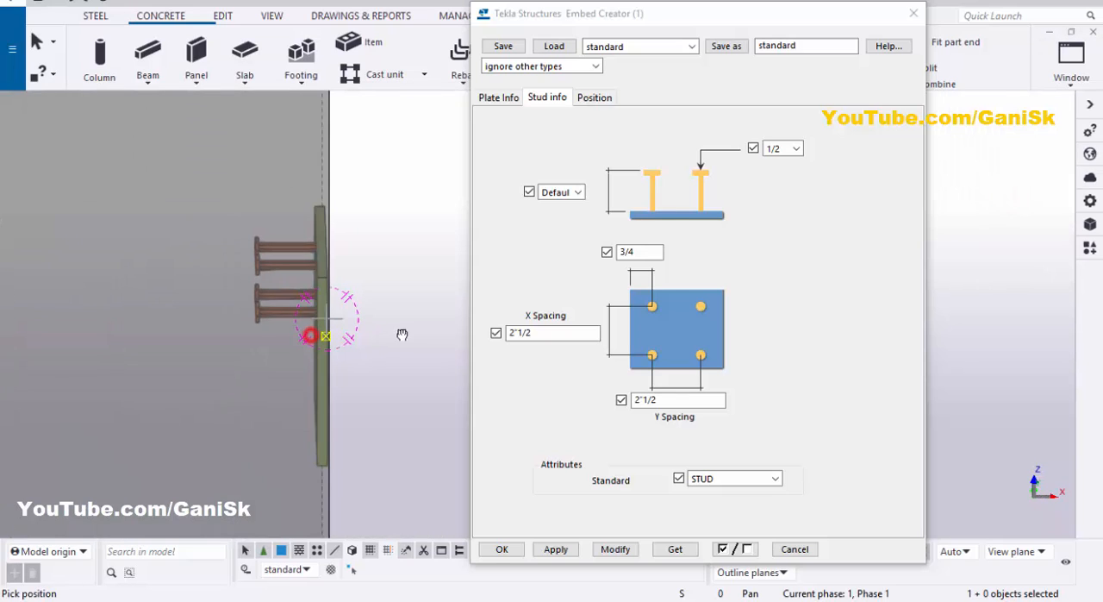
middle_click_drag(401, 335, 251, 275, "ctrl")
scroll(247, 267, "up", 1)
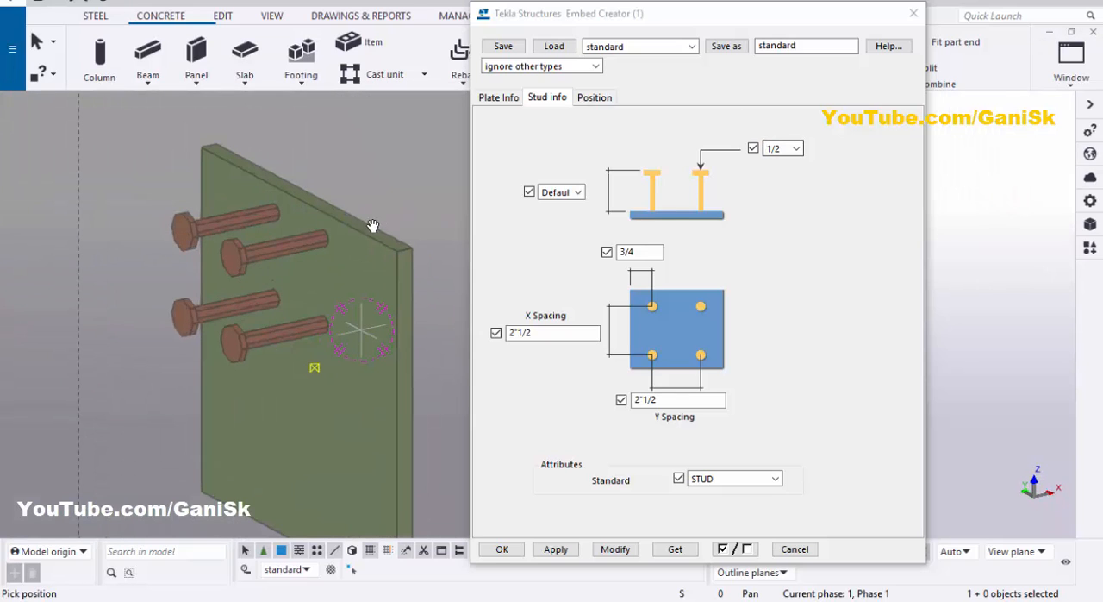
scroll(324, 189, "down", 3)
right_click(325, 189)
left_click(345, 204)
scroll(348, 209, "up", 3)
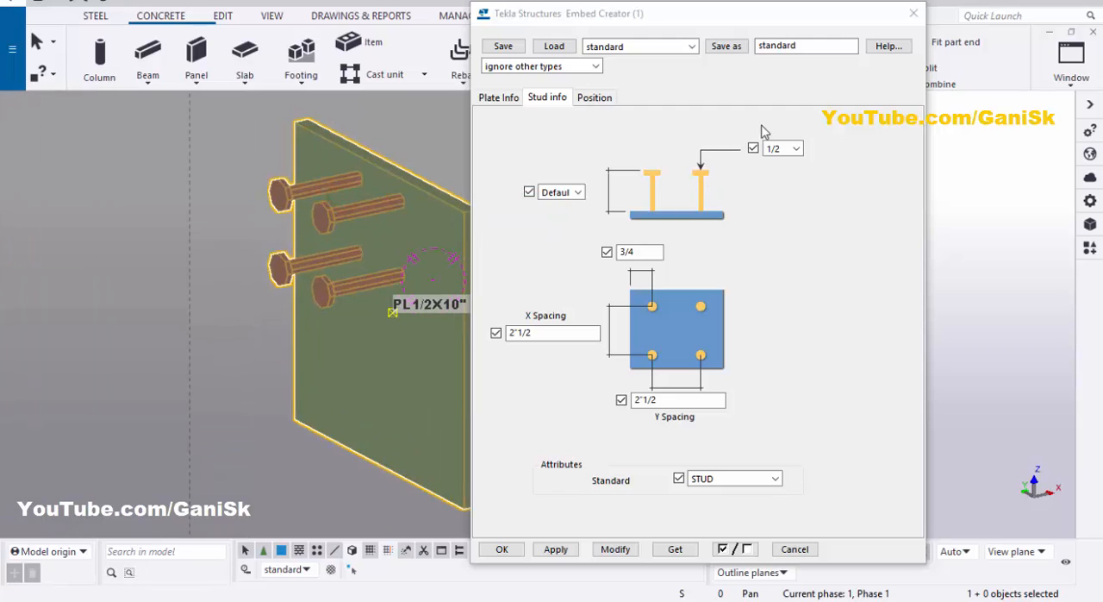
Step: Set the stud diameter to 3/4 and modify the embed
left_click(792, 150)
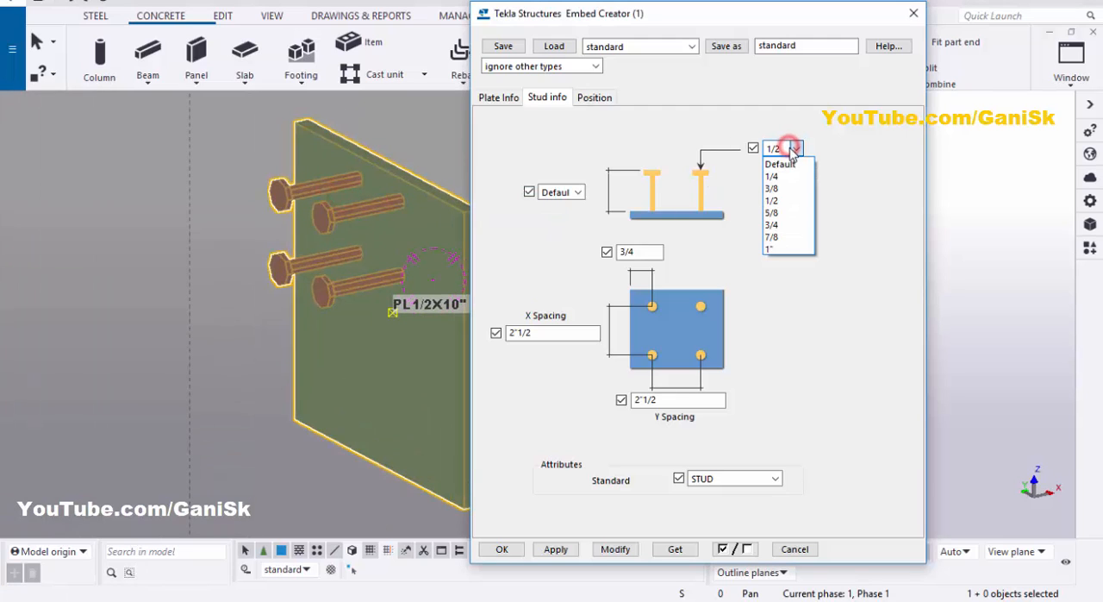
left_click(781, 225)
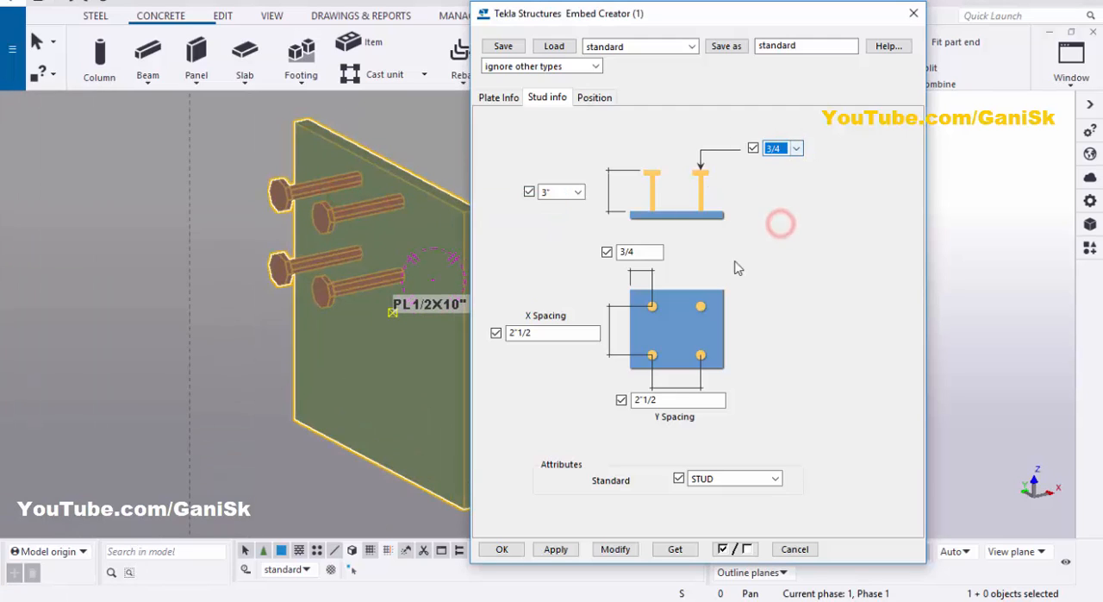
left_click(614, 549)
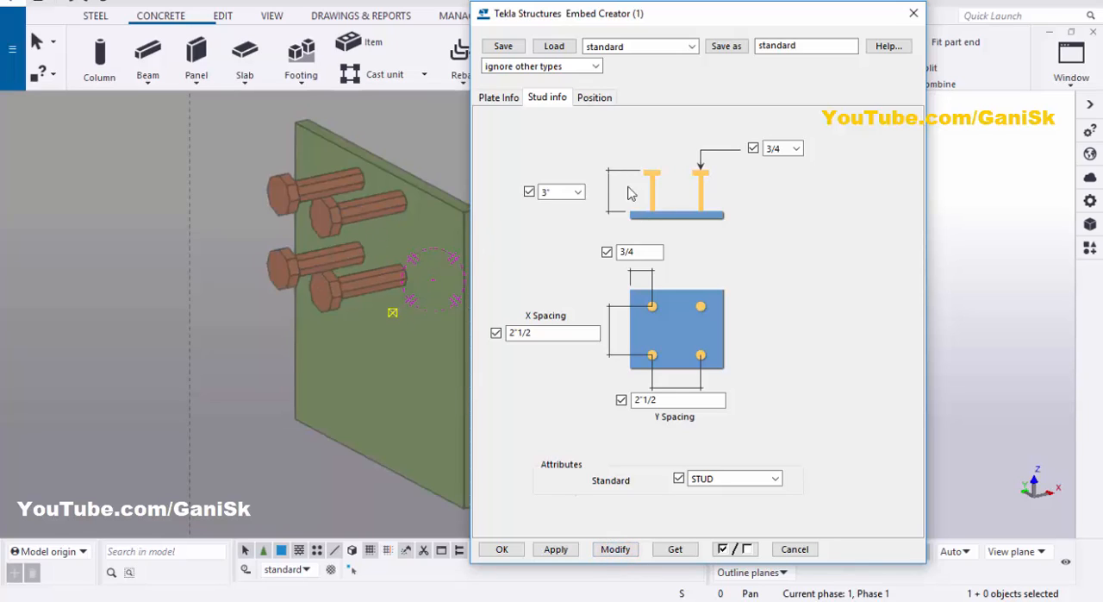
Step: Set the stud length to 4" and modify the embed
left_click(579, 196)
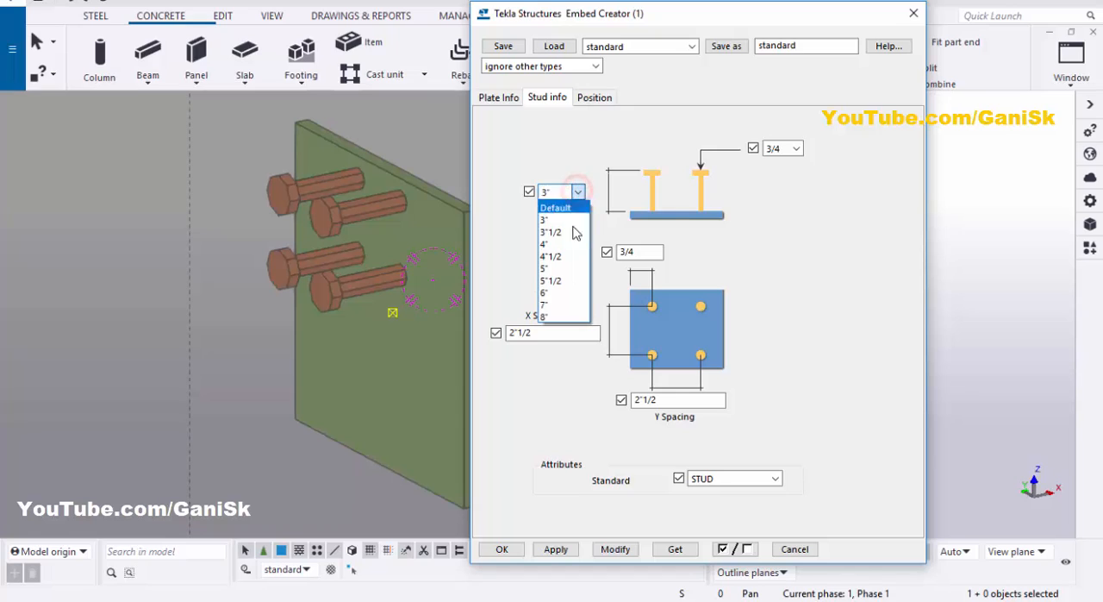
left_click(567, 249)
key("Down")
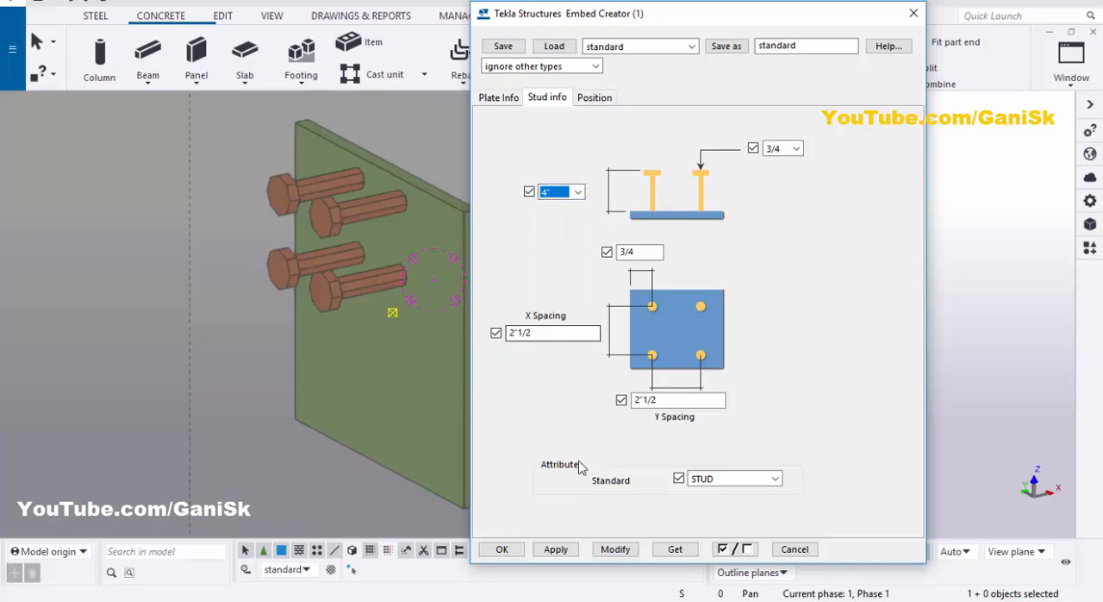
left_click(614, 549)
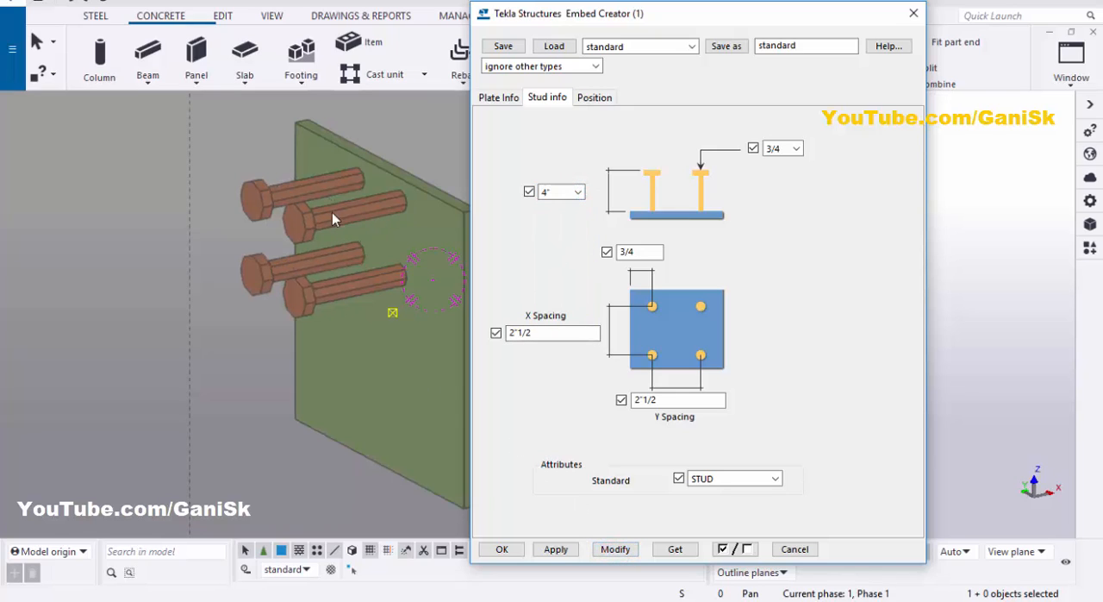
middle_click_drag(316, 210, 317, 154, "ctrl")
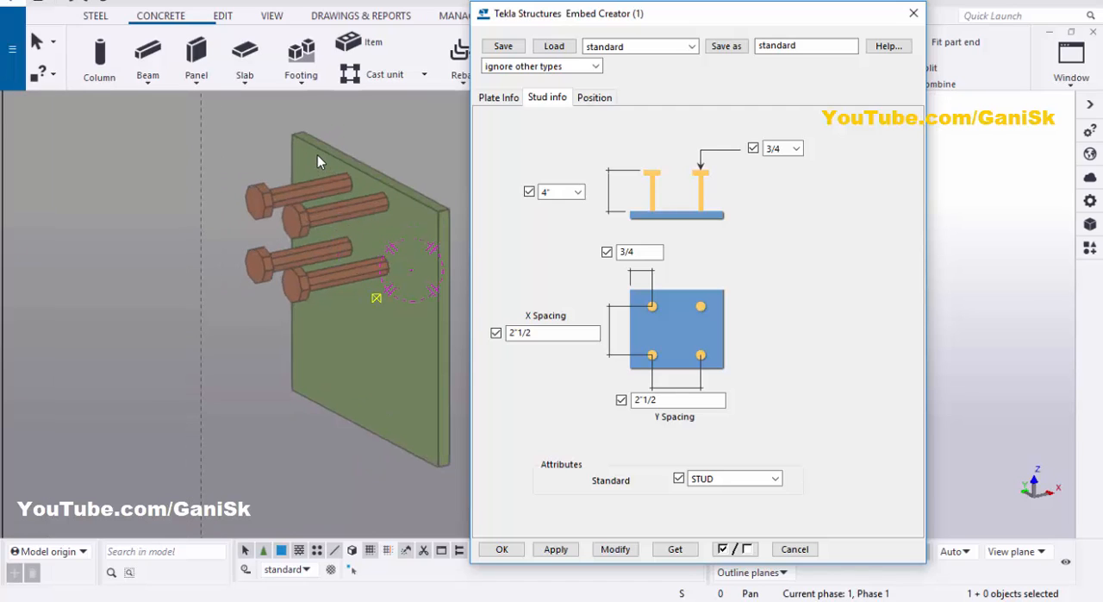
Step: Set the stud edge distance to 1" and the X and Y spacing to 8", and modify the embed
double_click(652, 252)
scroll(240, 248, "up", 3)
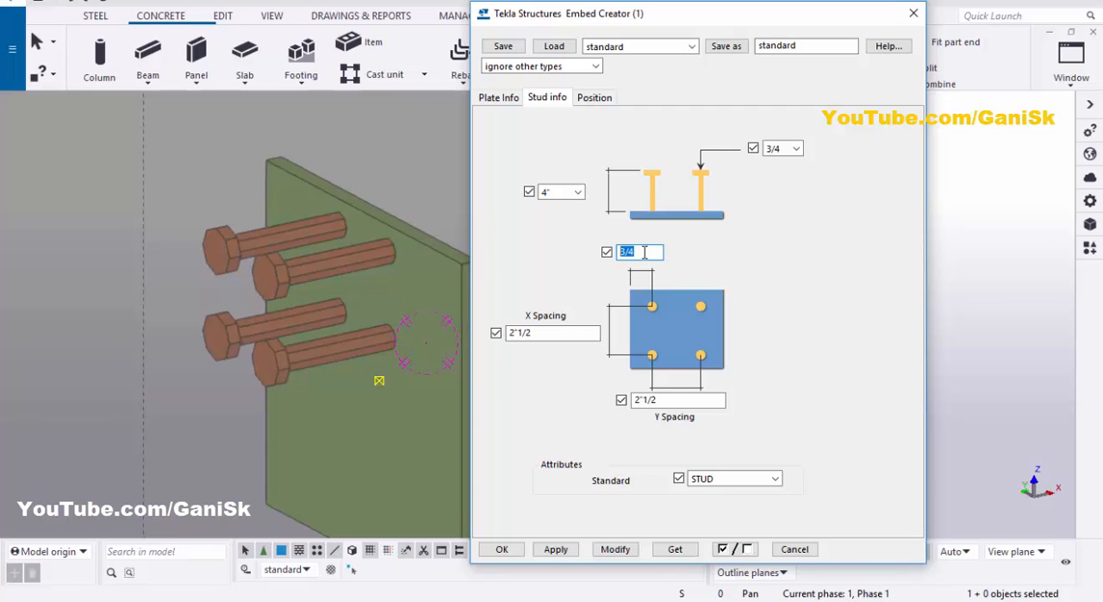
double_click(534, 335)
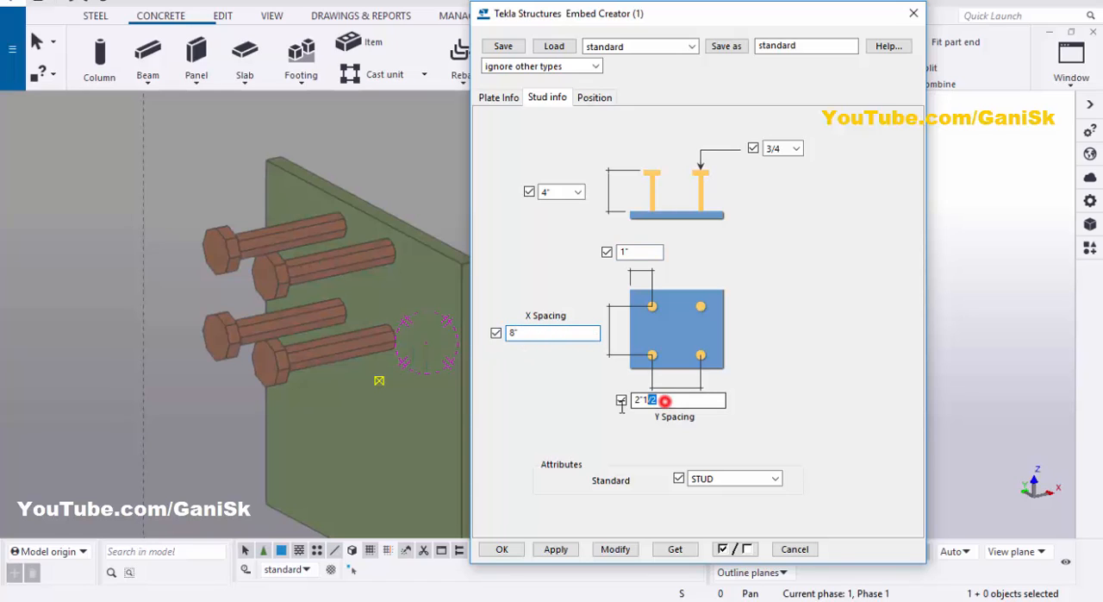
double_click(664, 400)
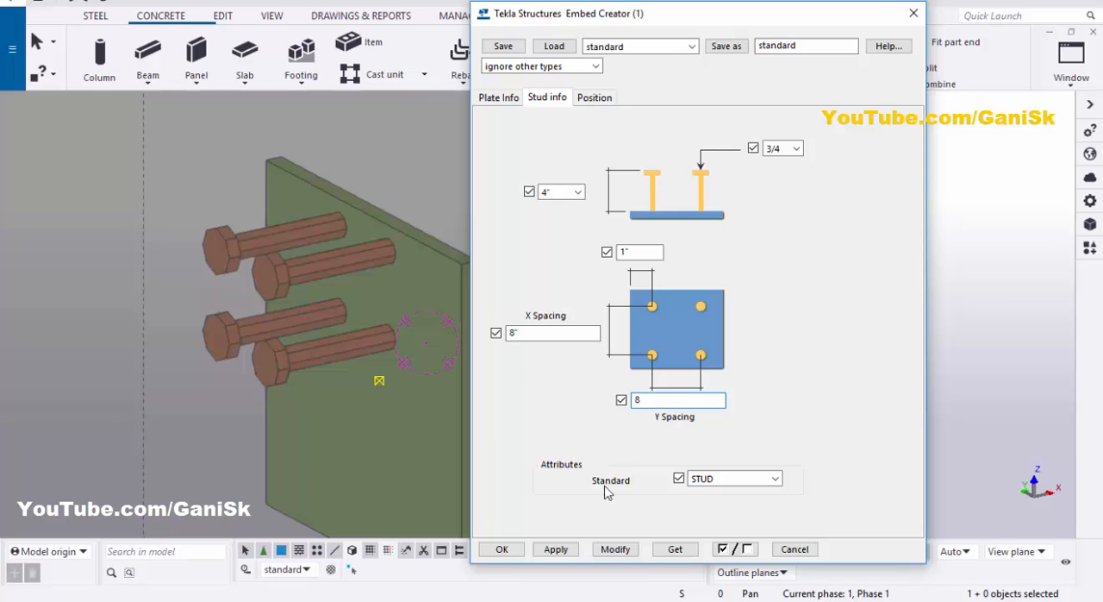
left_click(615, 549)
scroll(327, 284, "down", 3)
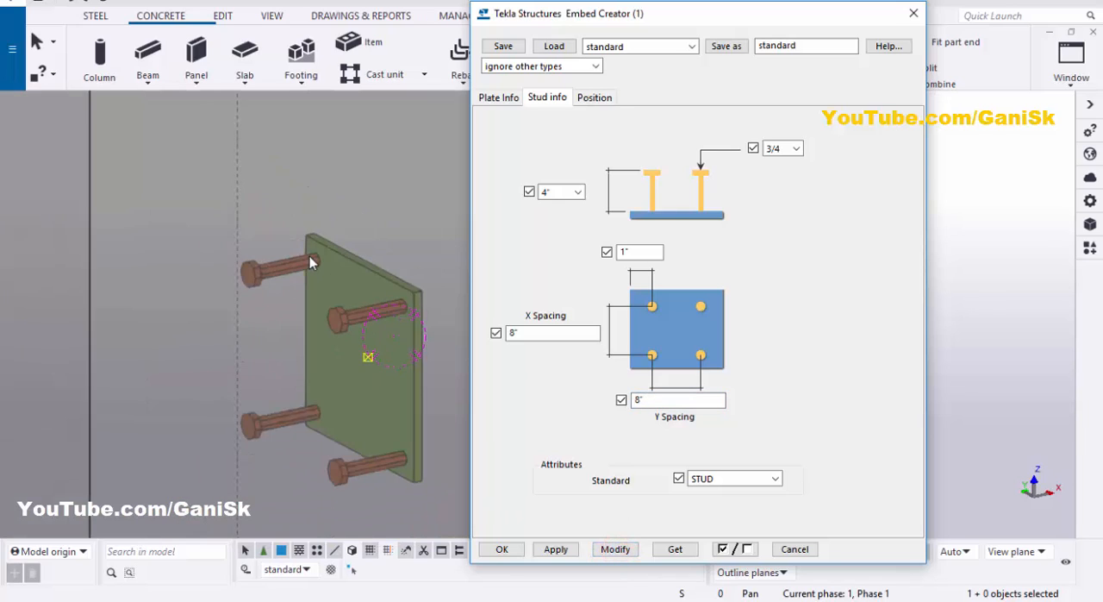
scroll(355, 406, "up", 4)
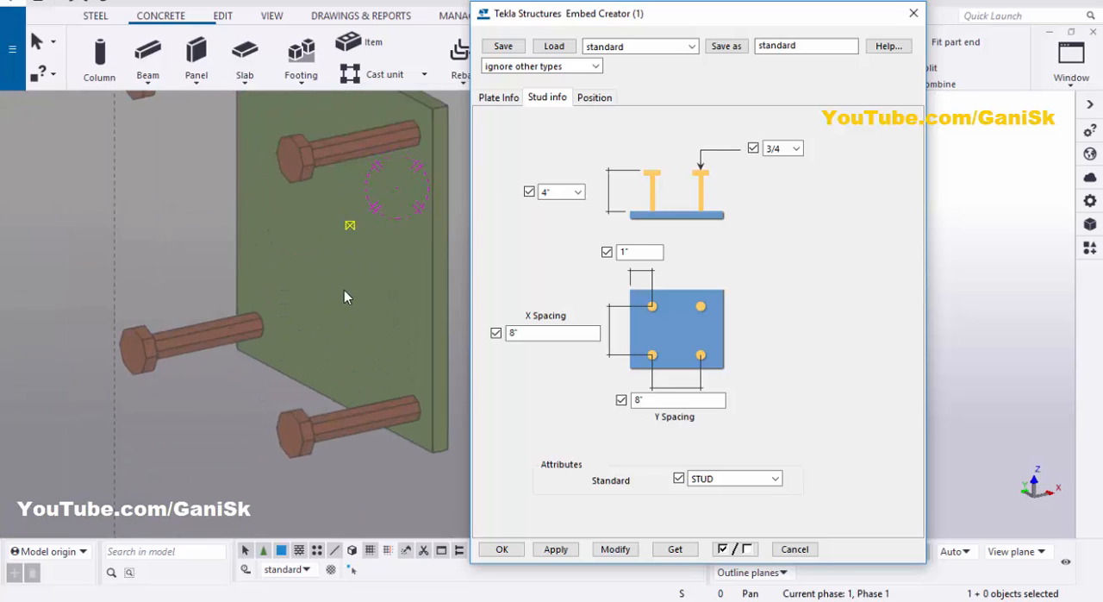
middle_click_drag(344, 290, 290, 141, "ctrl")
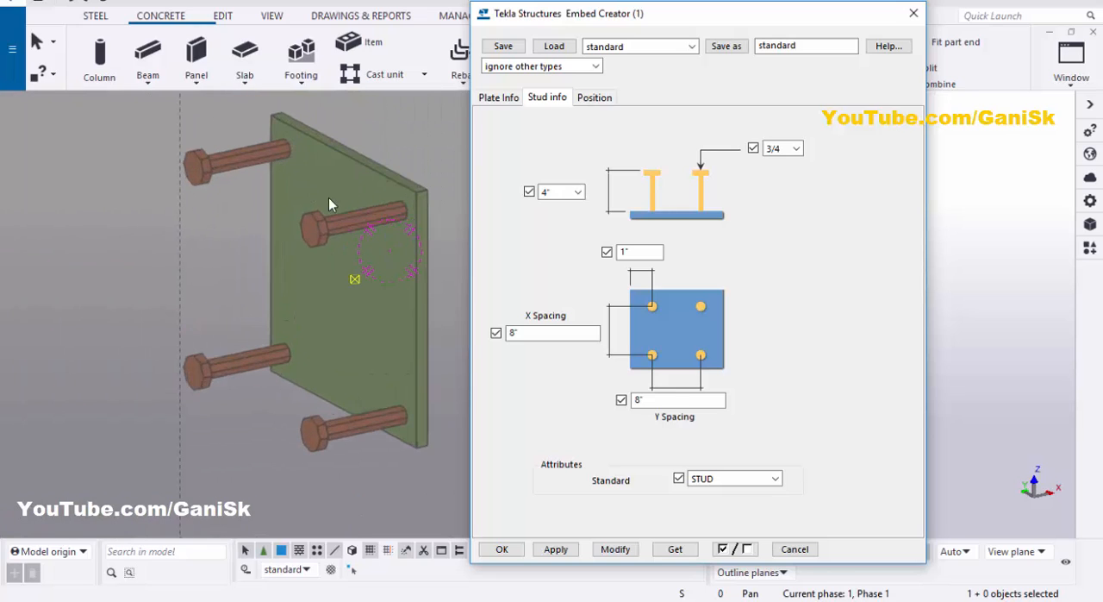
Step: Set the stud edge distance to 2" and the X and Y spacing to 6", and modify the embed
double_click(622, 251)
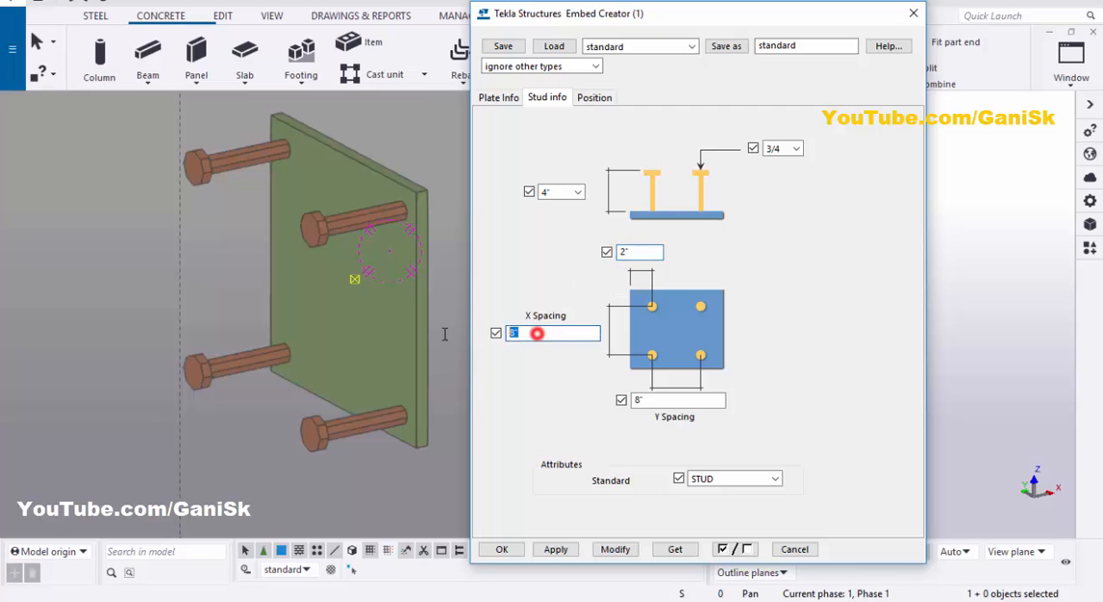
type("6")
double_click(639, 399)
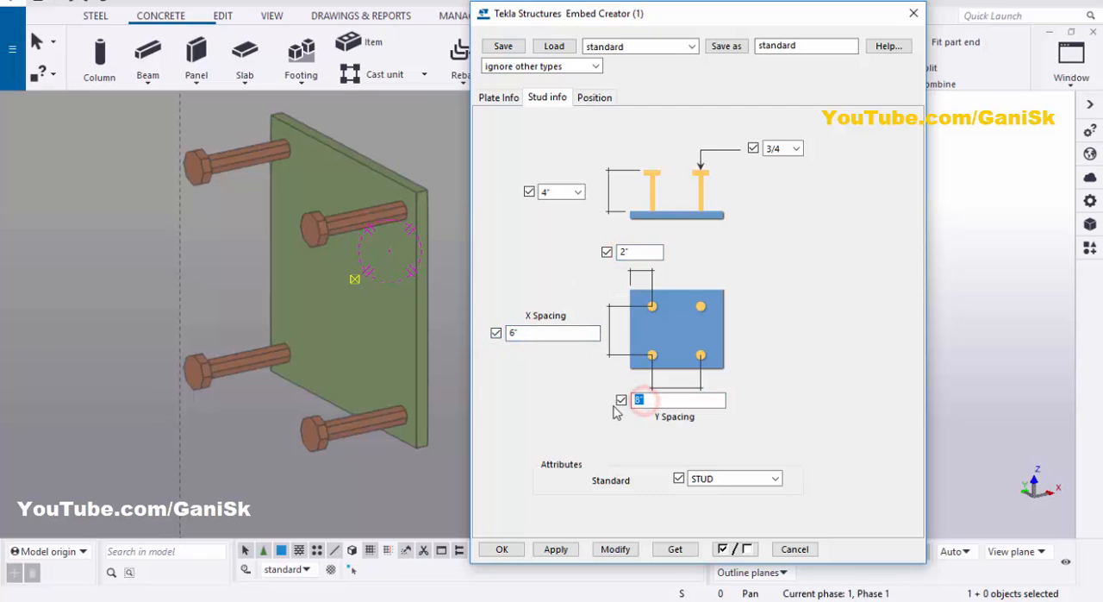
left_click(613, 549)
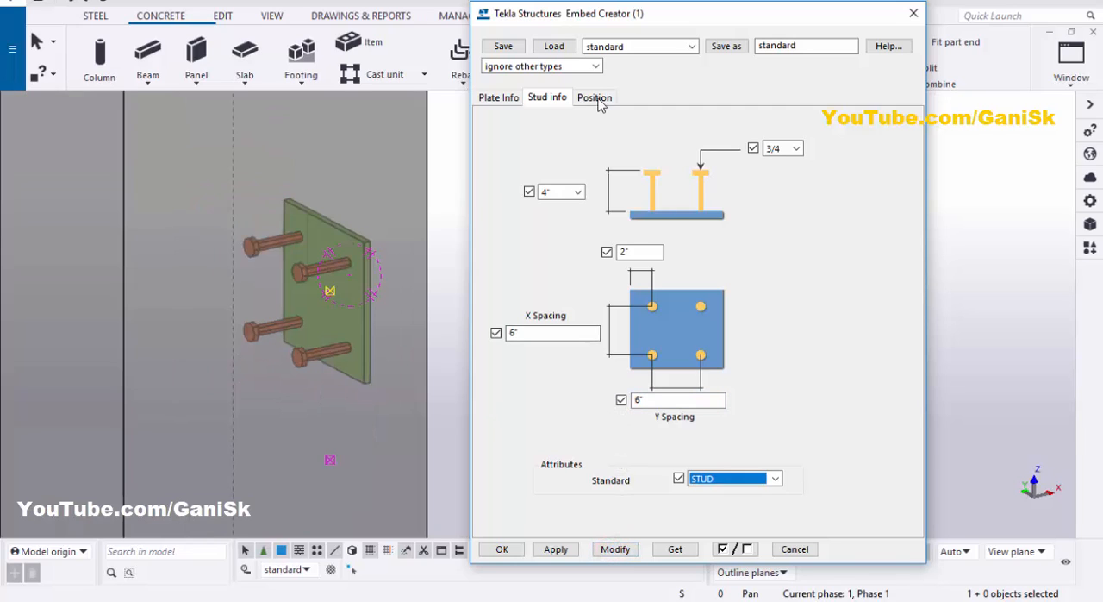
Step: Open the embed's position settings and show the embed in the ELEVATION ON GRID B view
left_click(594, 97)
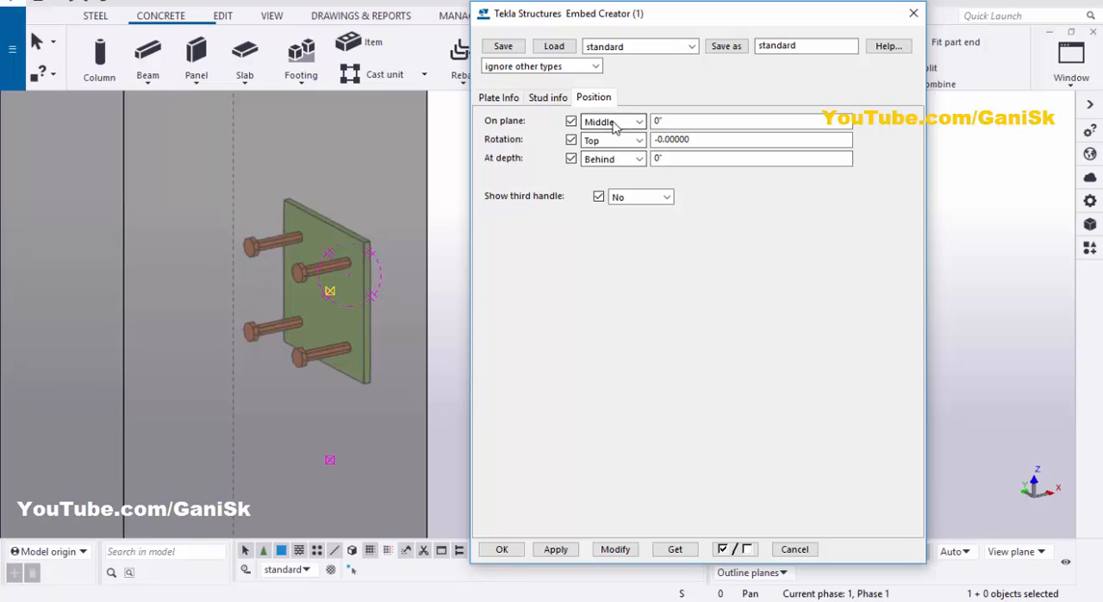
scroll(339, 266, "up", 2)
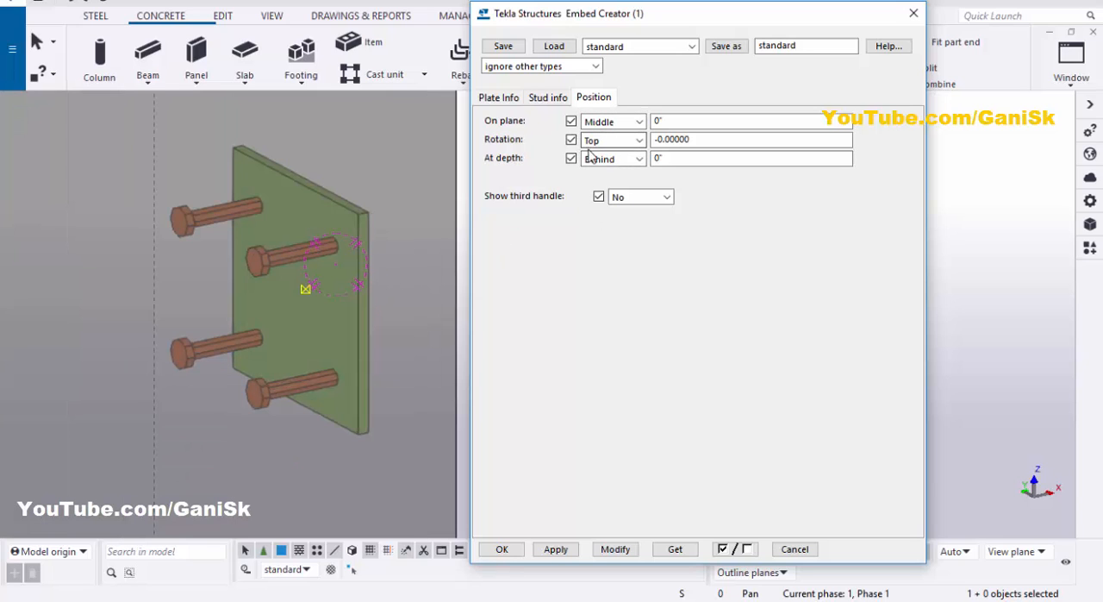
left_click(1071, 62)
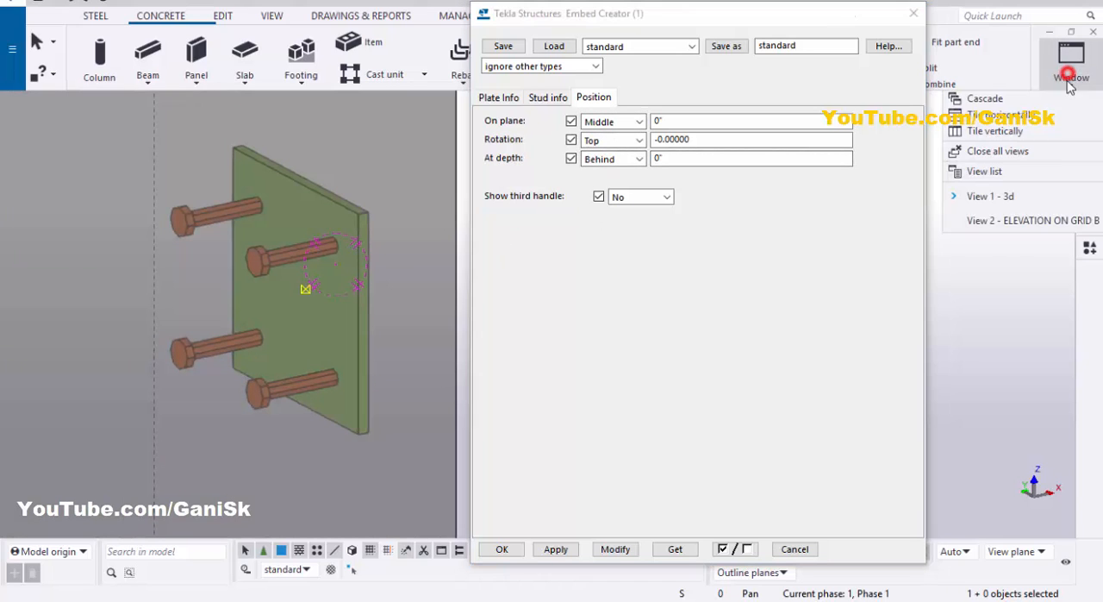
left_click(1034, 222)
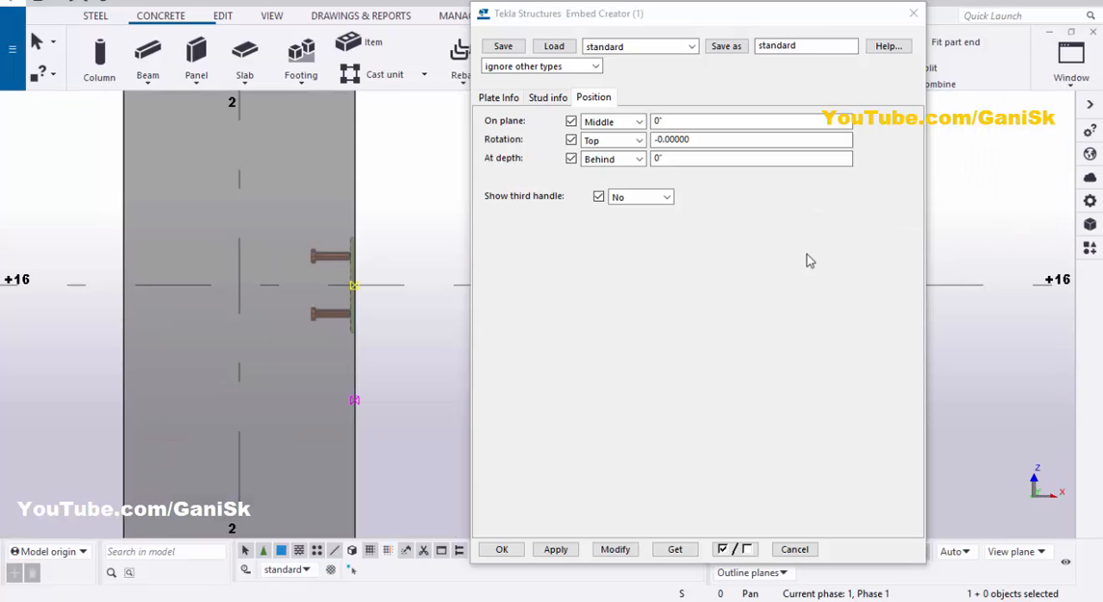
scroll(375, 311, "up", 5)
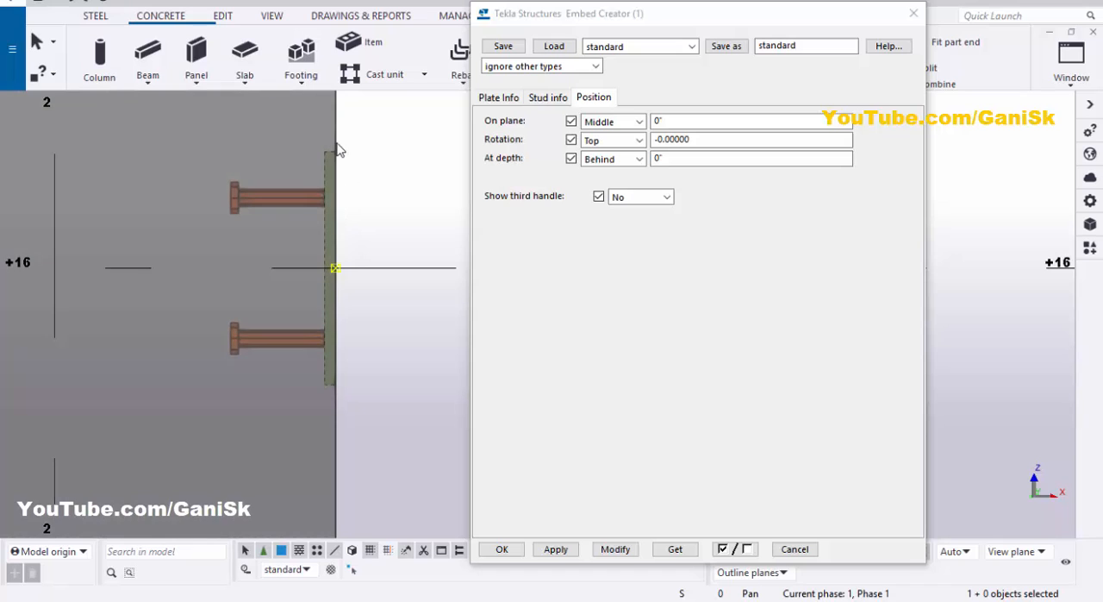
scroll(337, 163, "up", 2)
scroll(325, 180, "down", 1)
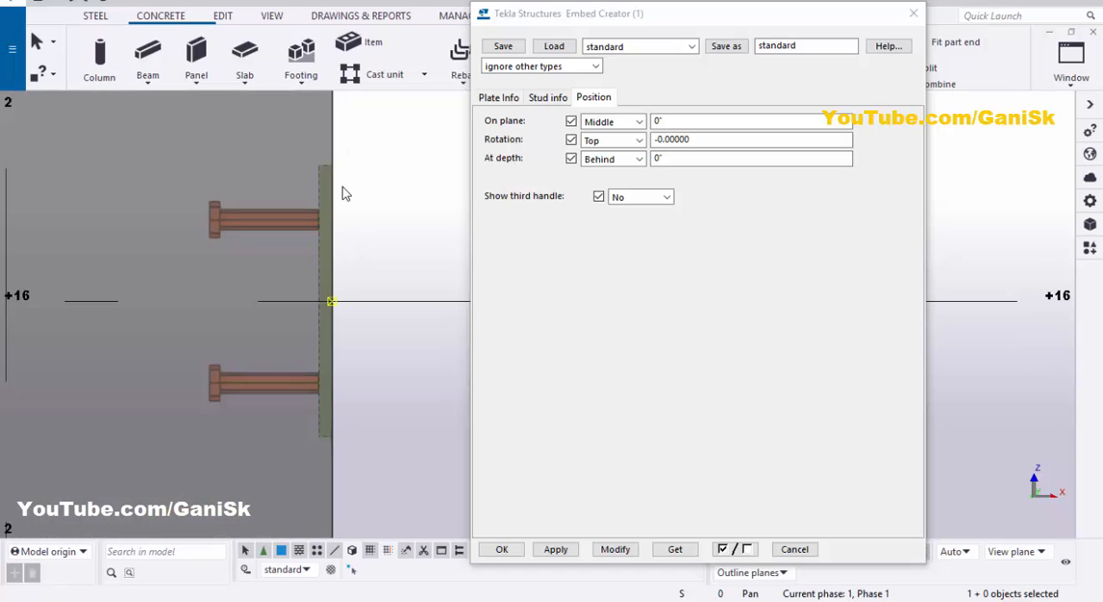
Step: Set the embed's position at depth to Front and modify the embed
left_click(608, 160)
left_click(599, 183)
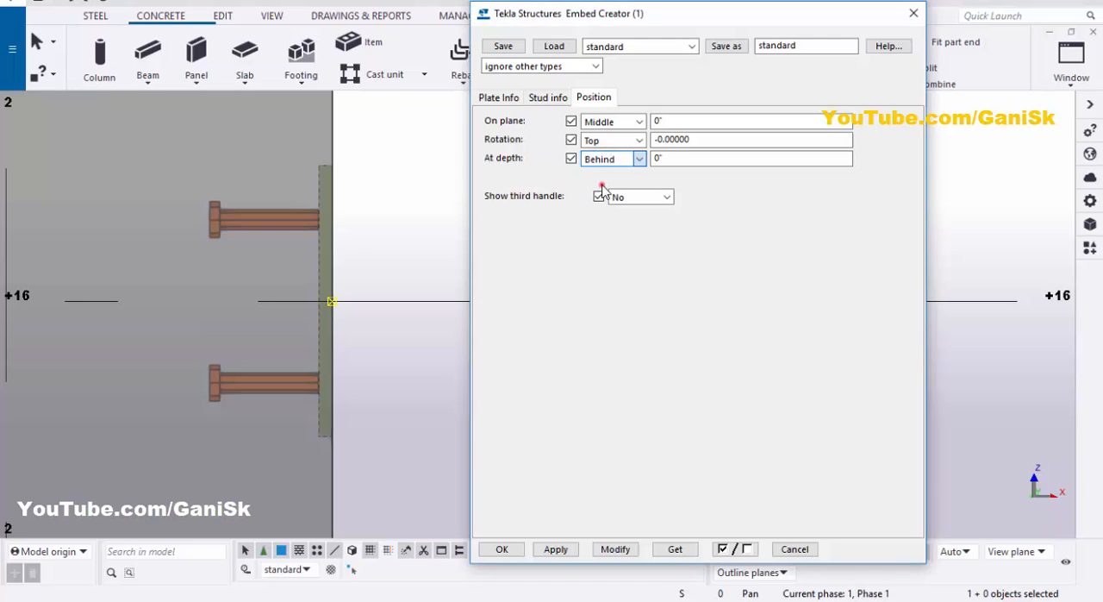
left_click(620, 549)
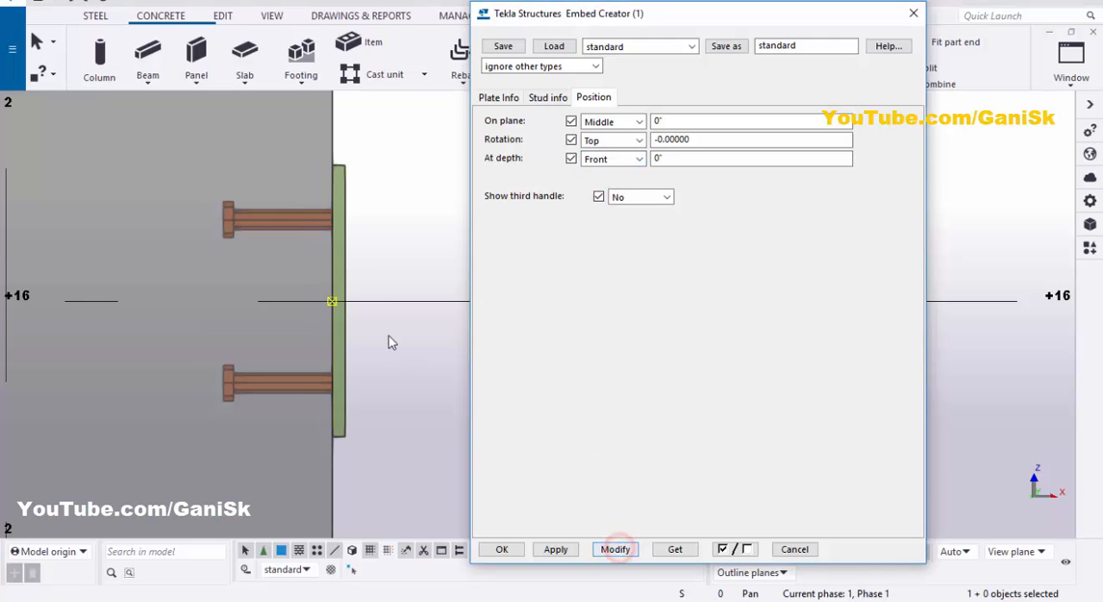
scroll(332, 219, "up", 3)
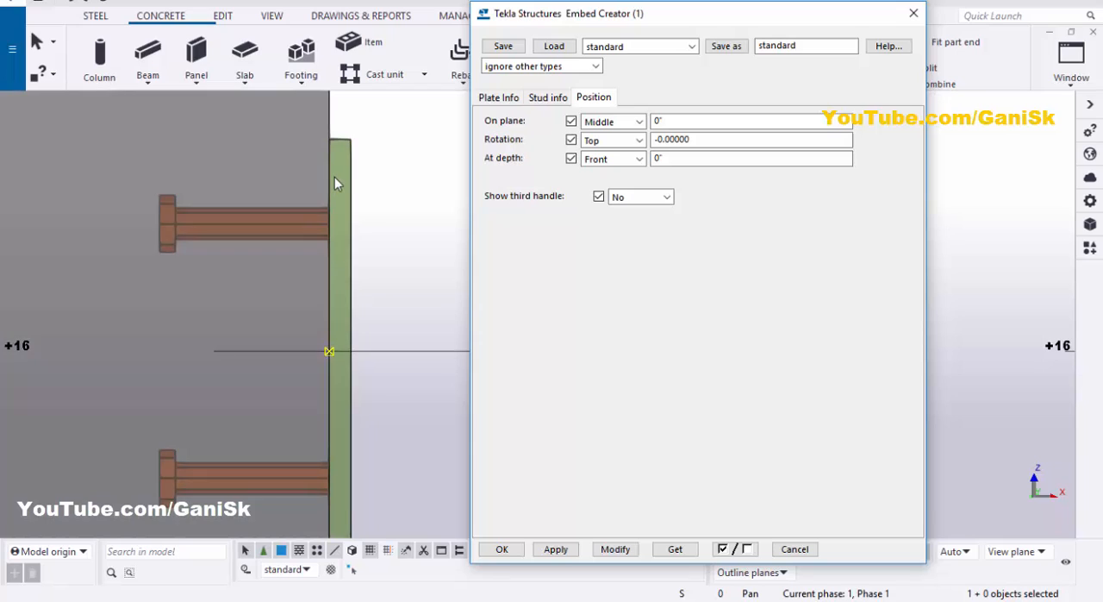
scroll(333, 179, "down", 2)
Step: Set the embed's position at depth back to Behind and modify the embed
left_click(614, 159)
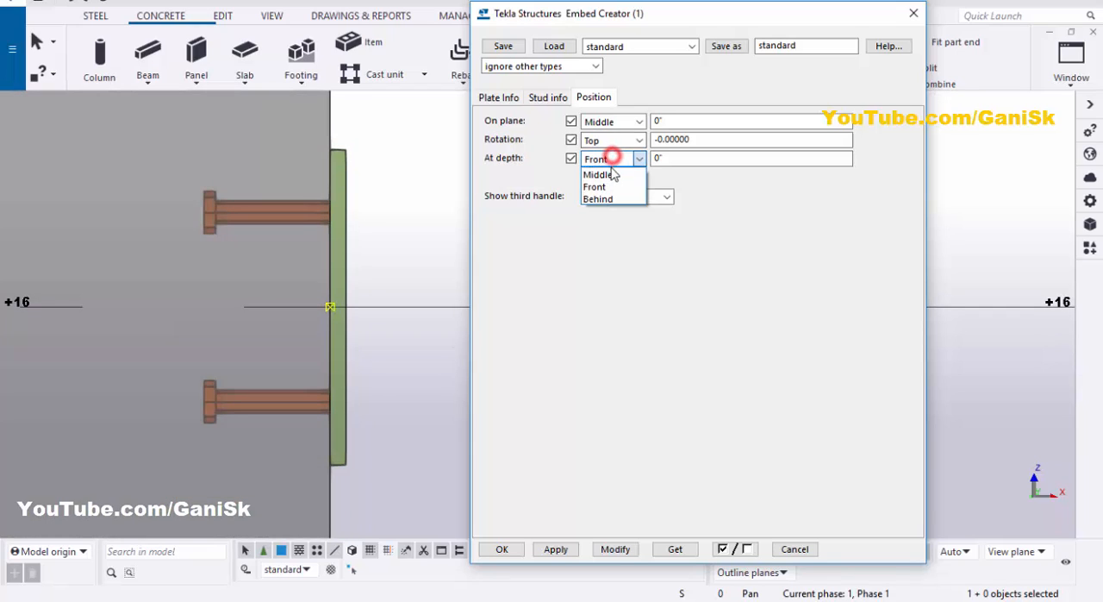
left_click(604, 199)
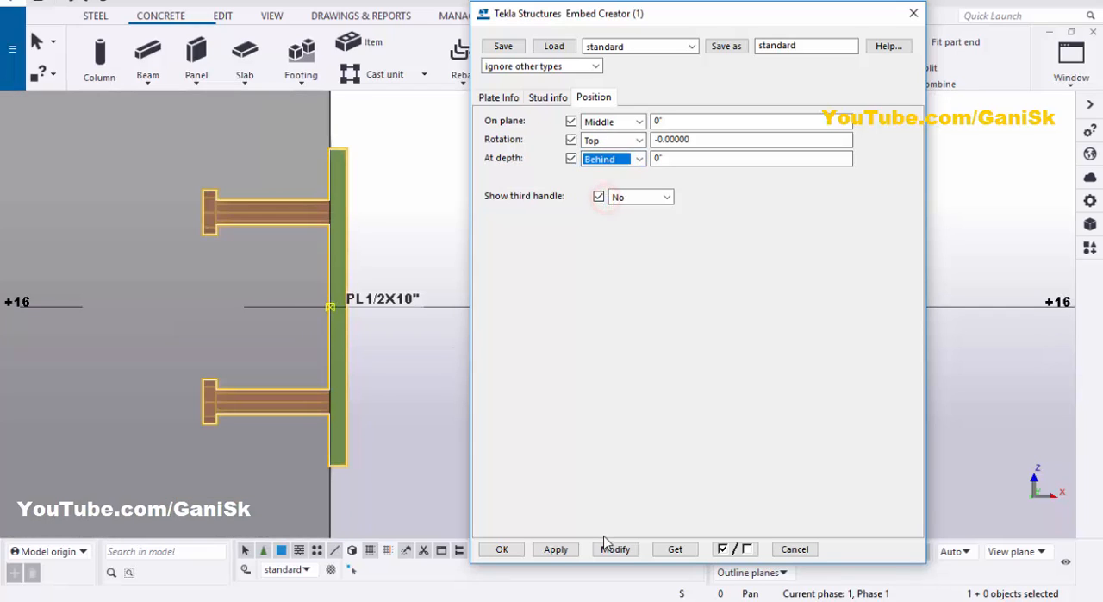
left_click(626, 553)
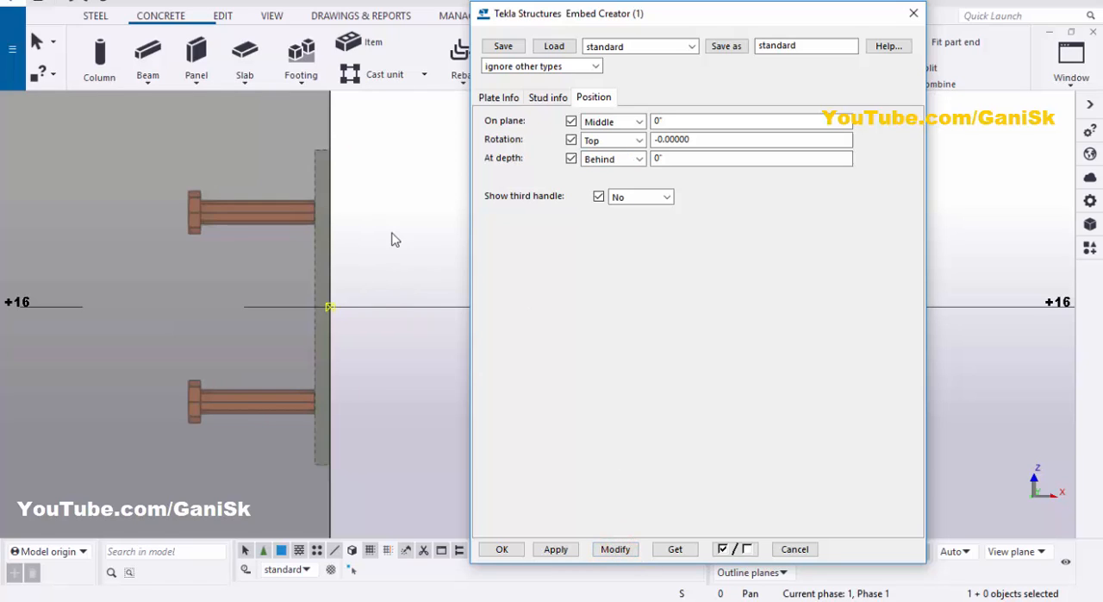
left_click(612, 548)
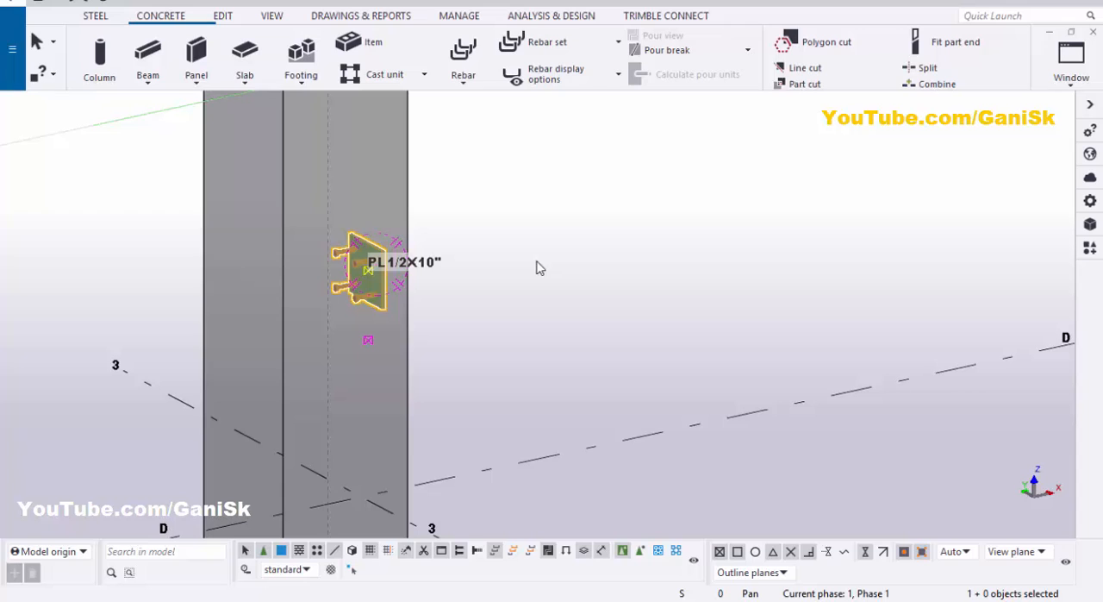
Step: Close the embed settings, return to the 3D view, clear the embed selection and redraw the view
left_click(519, 261)
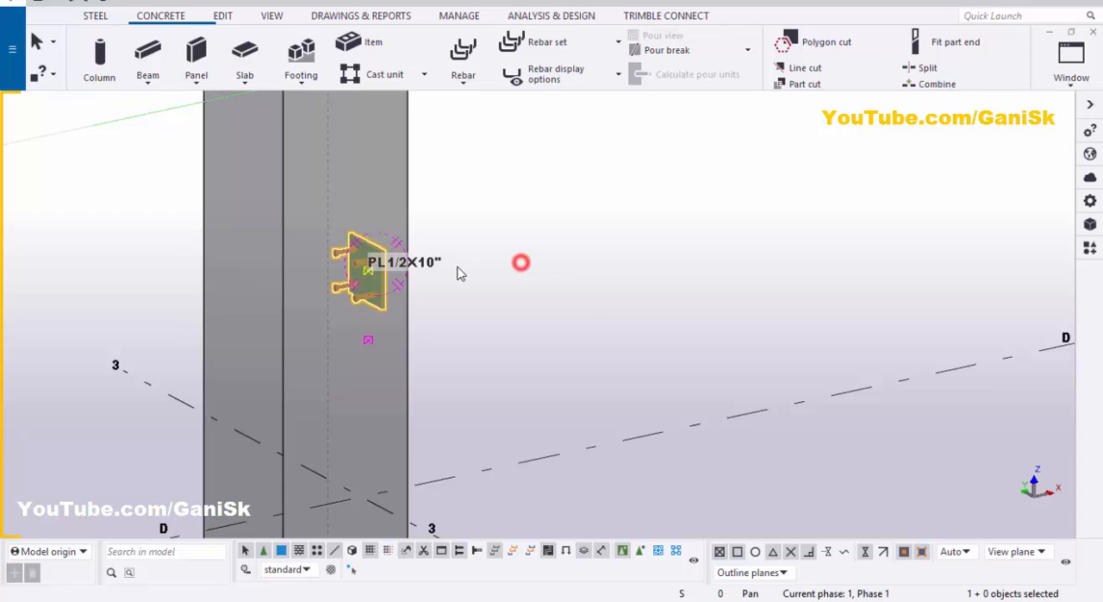
scroll(464, 272, "up", 4)
left_click(466, 256)
right_click(443, 186)
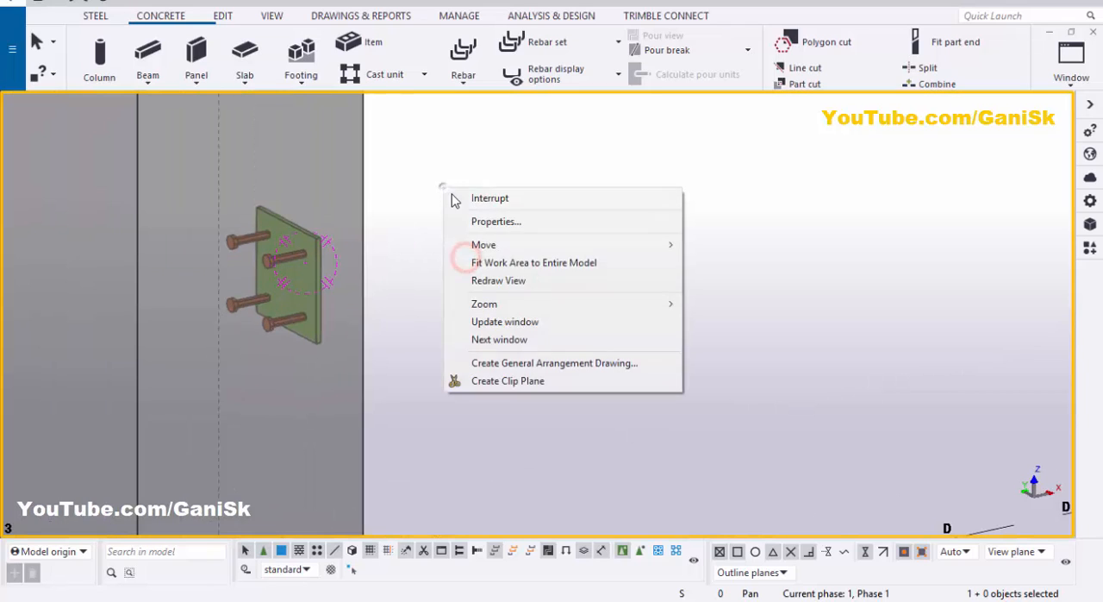
left_click(472, 281)
scroll(389, 308, "down", 4)
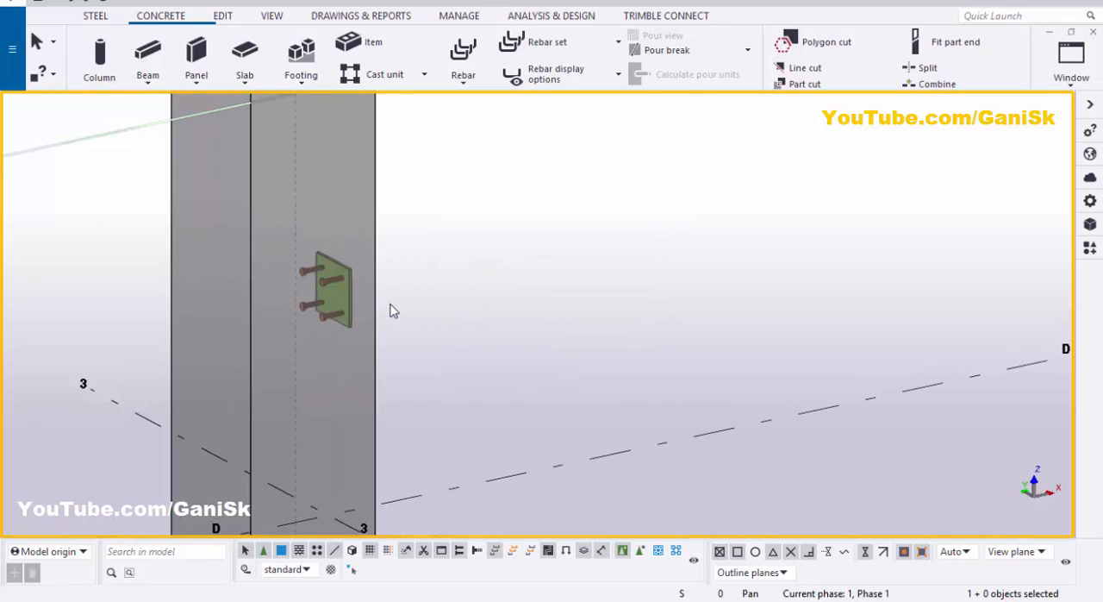
Step: In the ELEVATION ON GRID B view, draw a steel beam about 3'-3" long along the +16 level from the embed plate's outer face
left_click(1072, 61)
left_click(1039, 222)
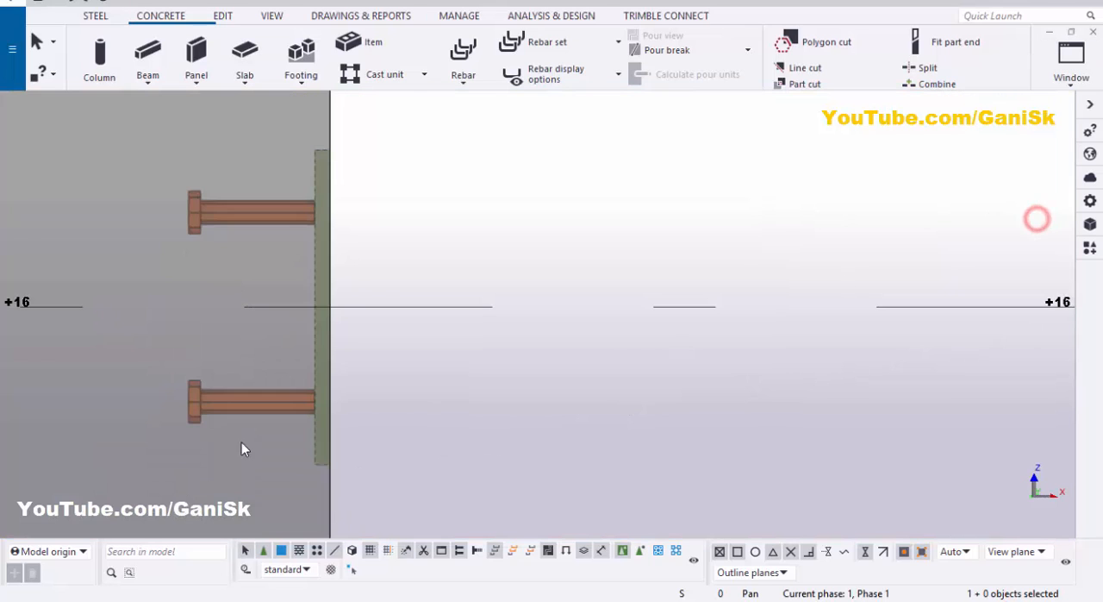
left_click(95, 16)
left_click(147, 54)
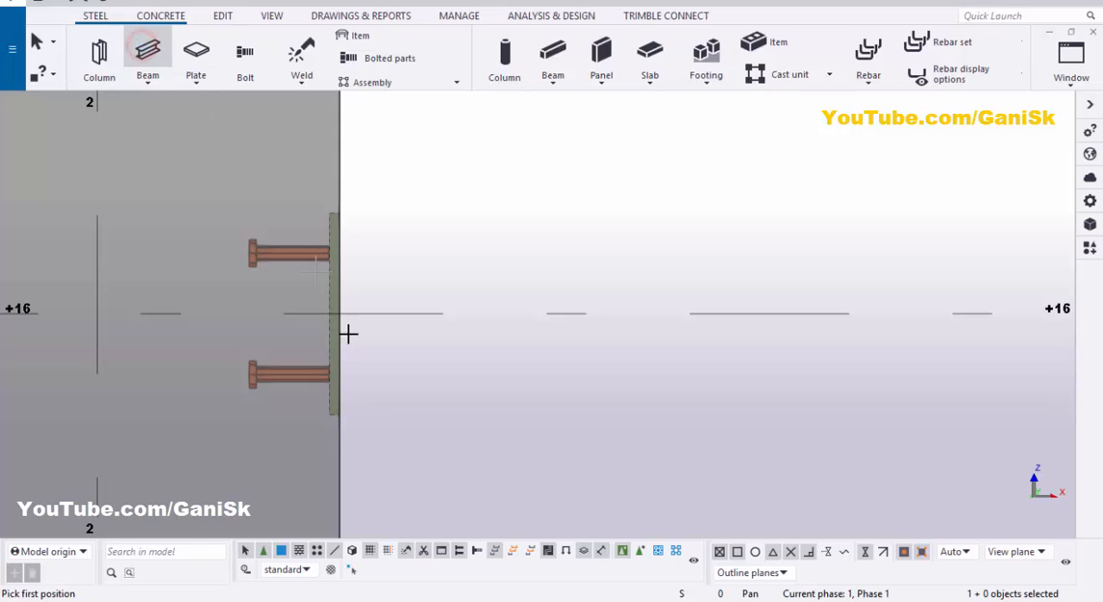
scroll(340, 312, "up", 2)
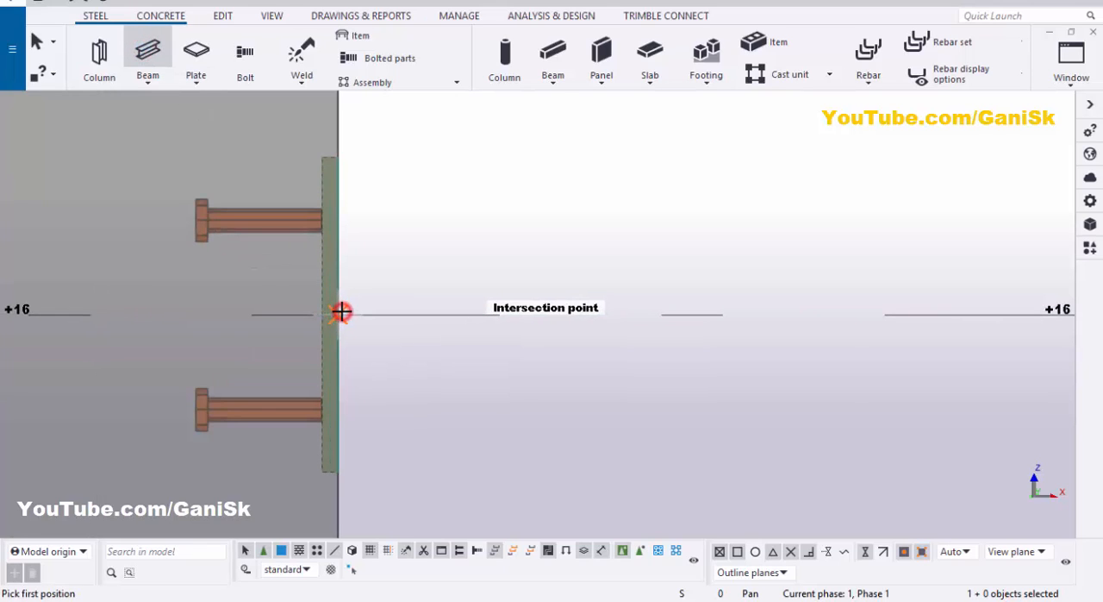
left_click(341, 312)
scroll(341, 312, "down", 2)
scroll(537, 290, "down", 2)
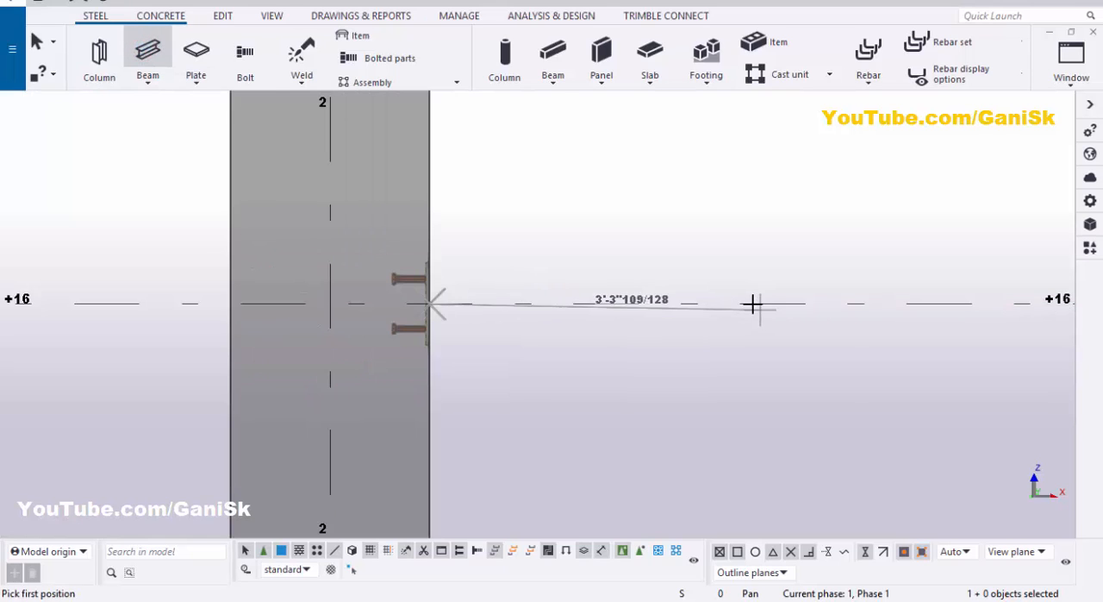
left_click(581, 326)
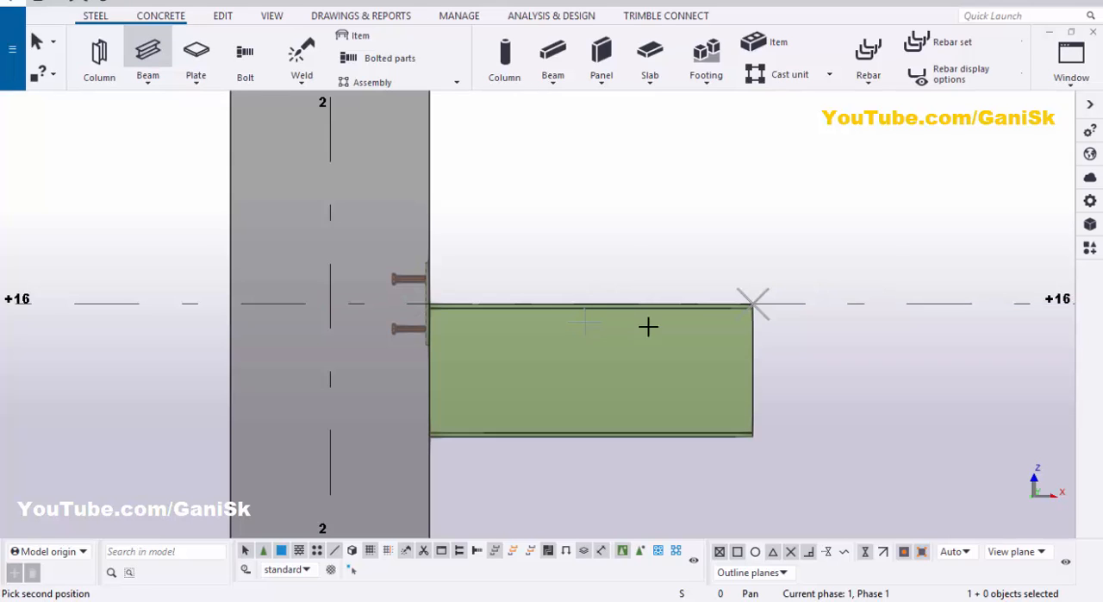
scroll(603, 302, "down", 1)
right_click(592, 131)
left_click(611, 140)
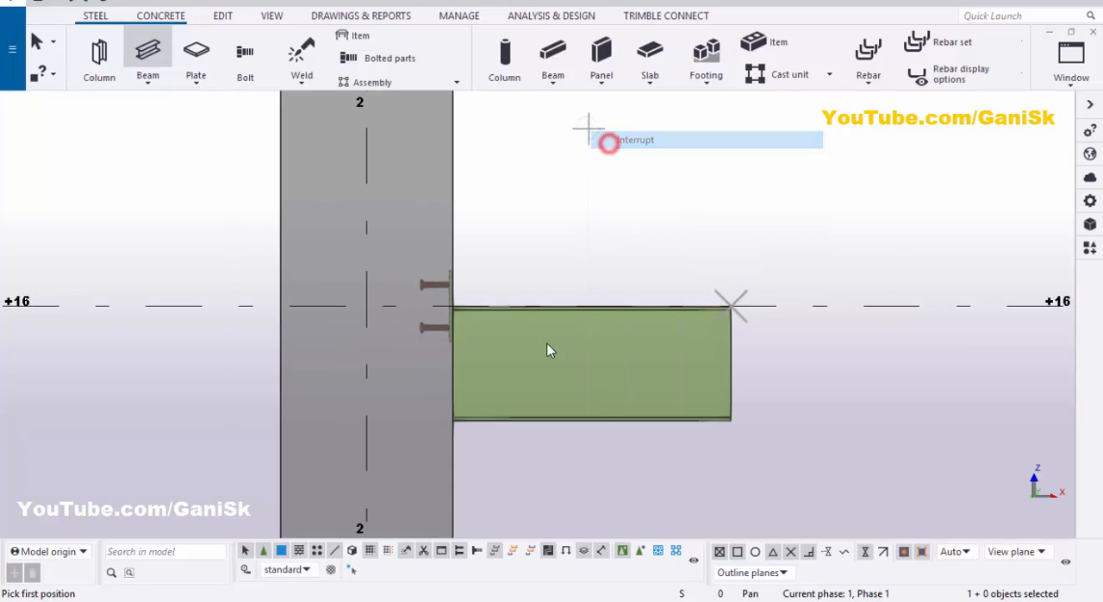
Step: Change the steel beam's profile to W8X21 and modify the beam
double_click(597, 422)
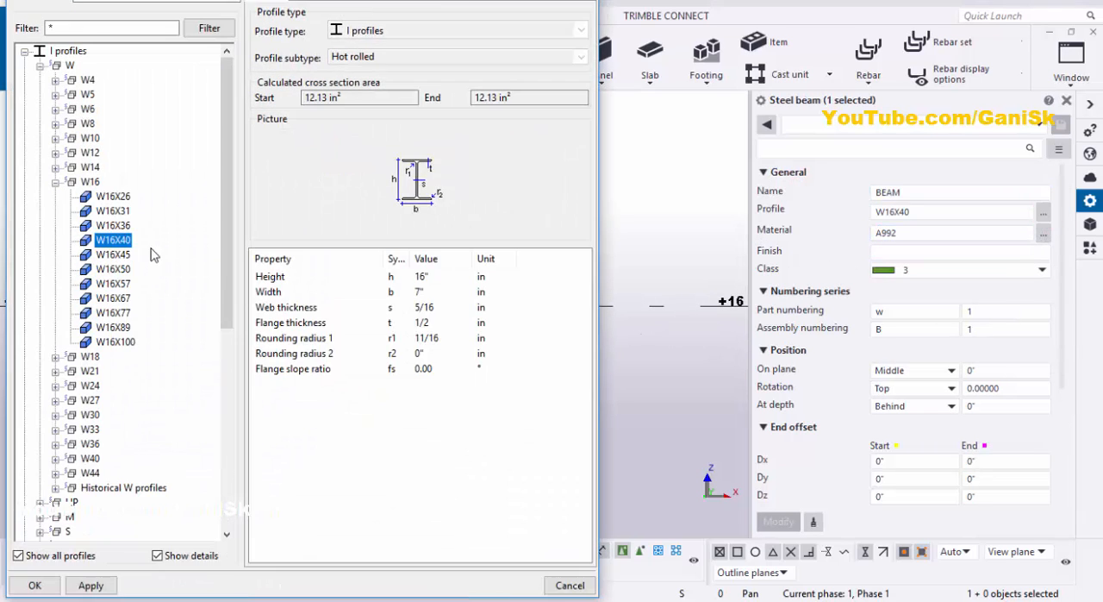
left_click(55, 124)
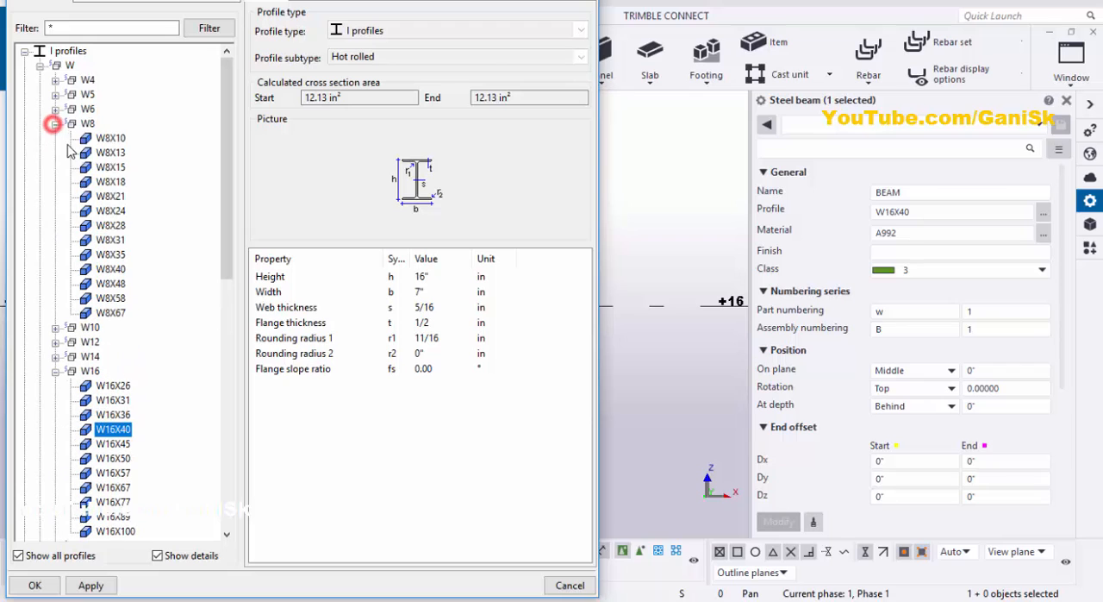
left_click(112, 197)
left_click(90, 585)
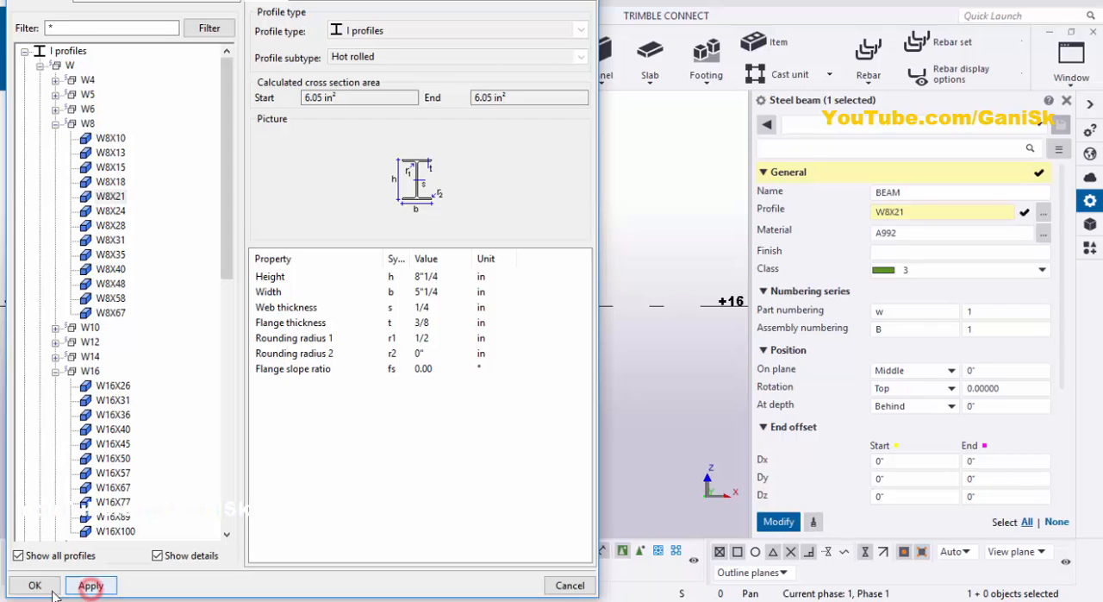
left_click(35, 585)
left_click(778, 524)
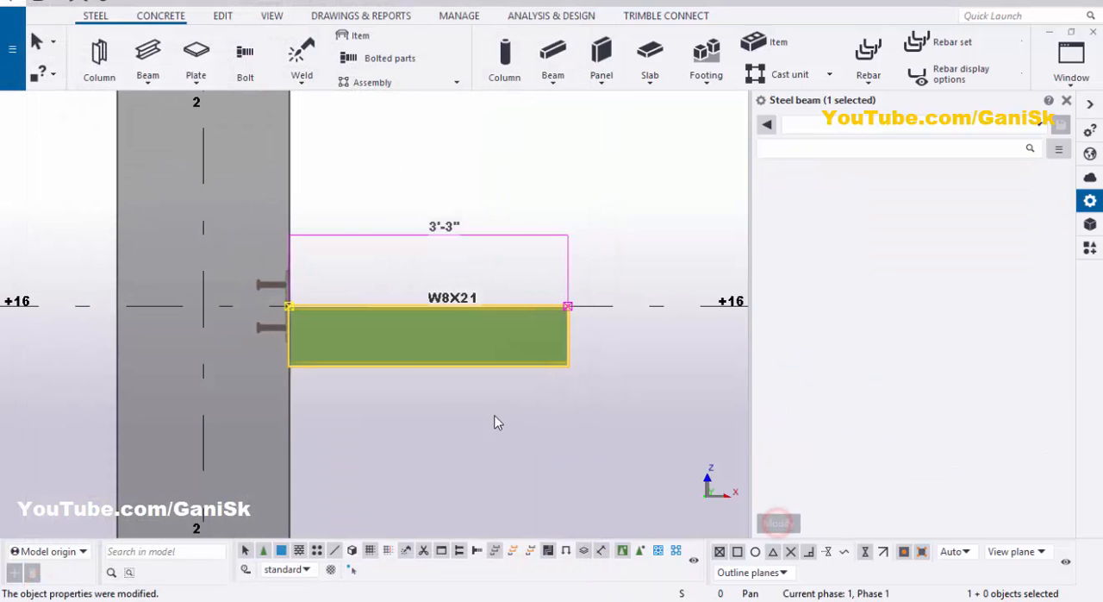
Step: Set the beam's position at depth to Middle and modify the beam
scroll(369, 334, "up", 3)
scroll(370, 336, "up", 1)
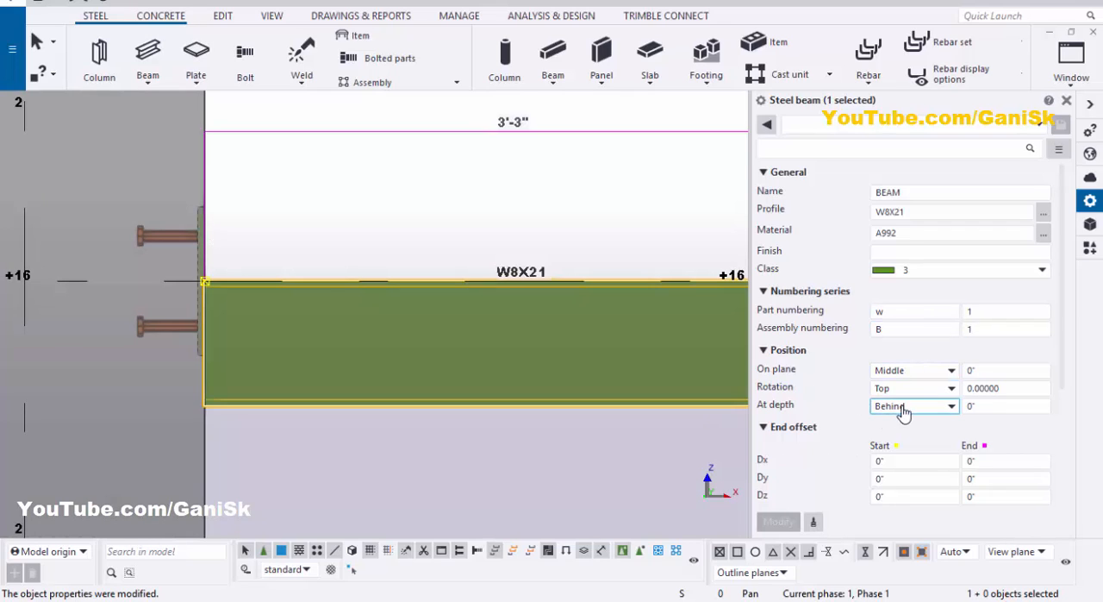
left_click(906, 410)
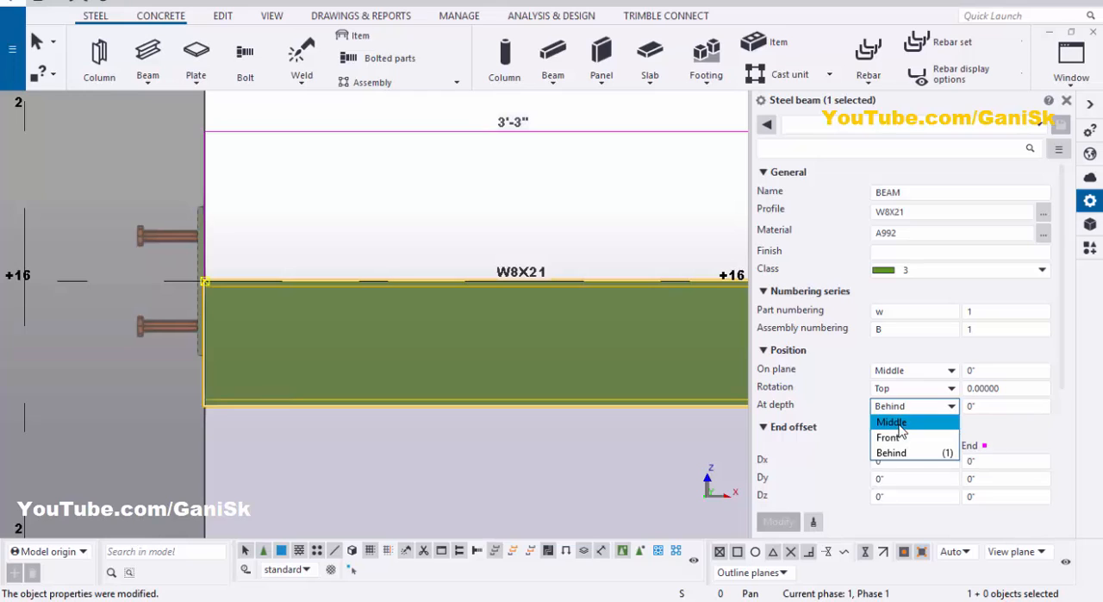
left_click(892, 421)
left_click(779, 522)
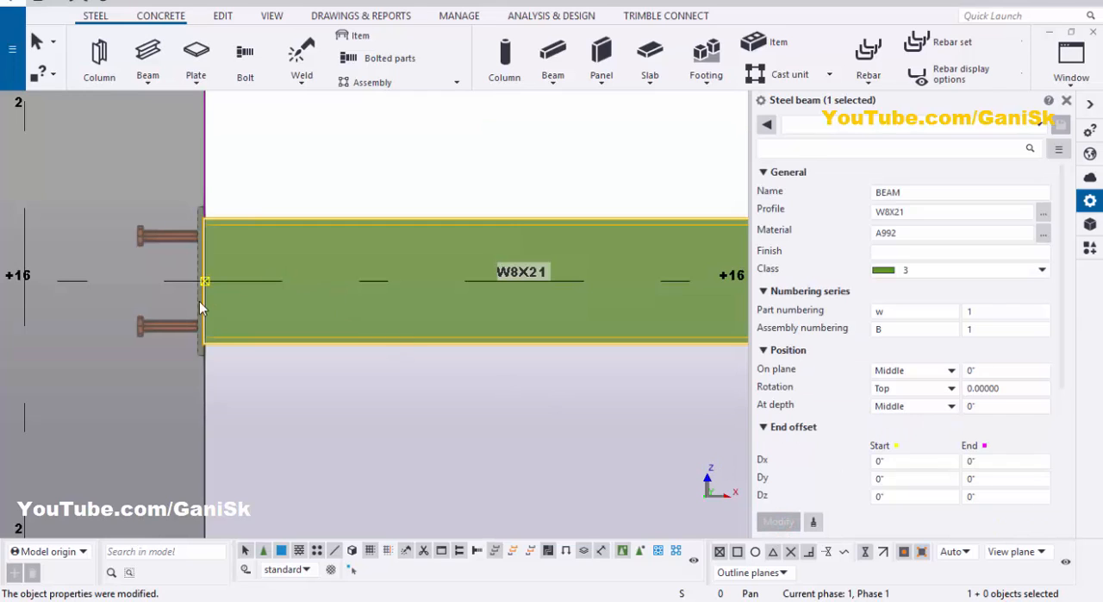
scroll(202, 300, "up", 5)
scroll(204, 301, "down", 4)
scroll(211, 298, "down", 1)
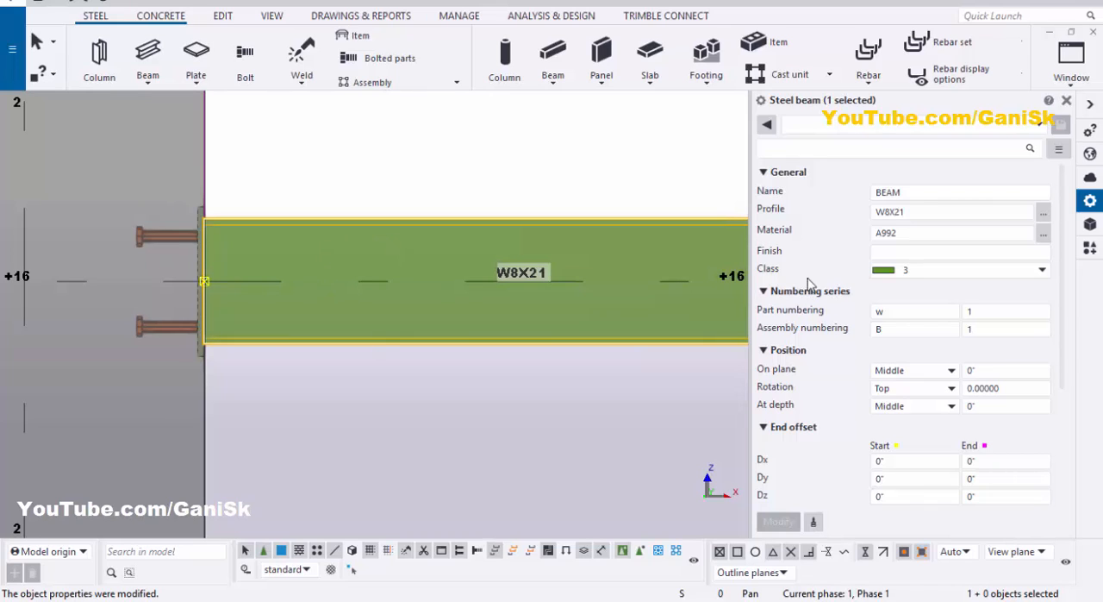
Step: Set the beam's class to 2 and modify the beam
left_click(925, 271)
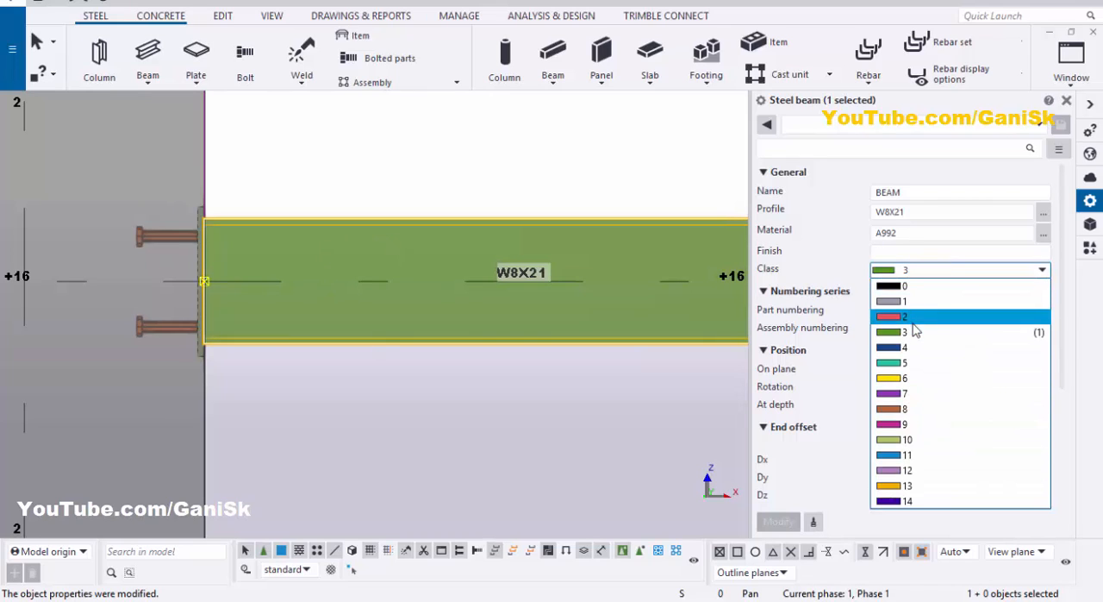
left_click(917, 317)
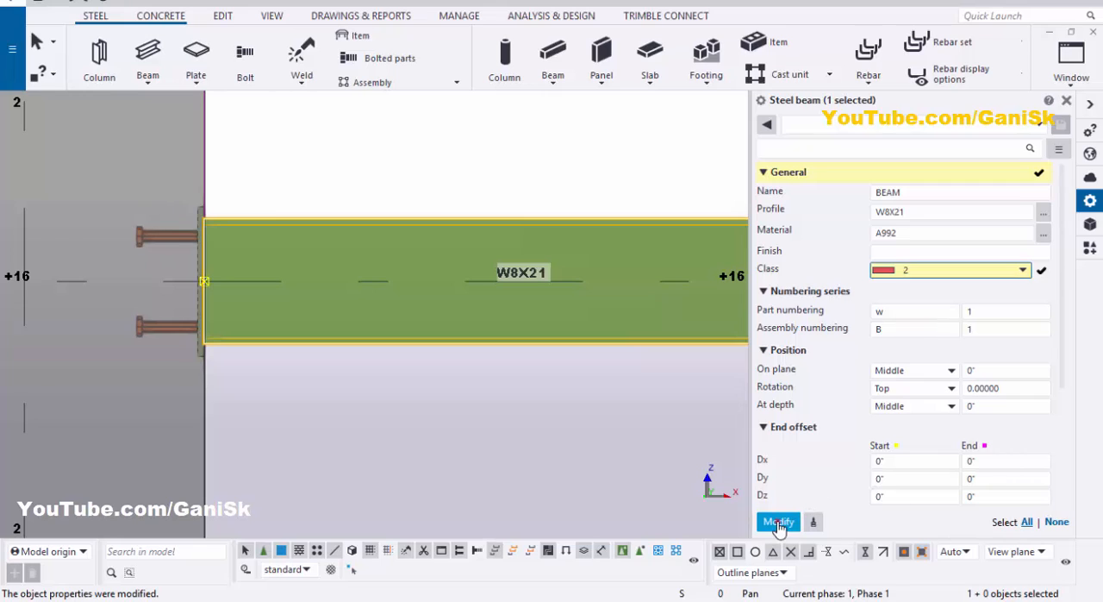
left_click(778, 521)
scroll(372, 327, "down", 4)
scroll(416, 322, "up", 2)
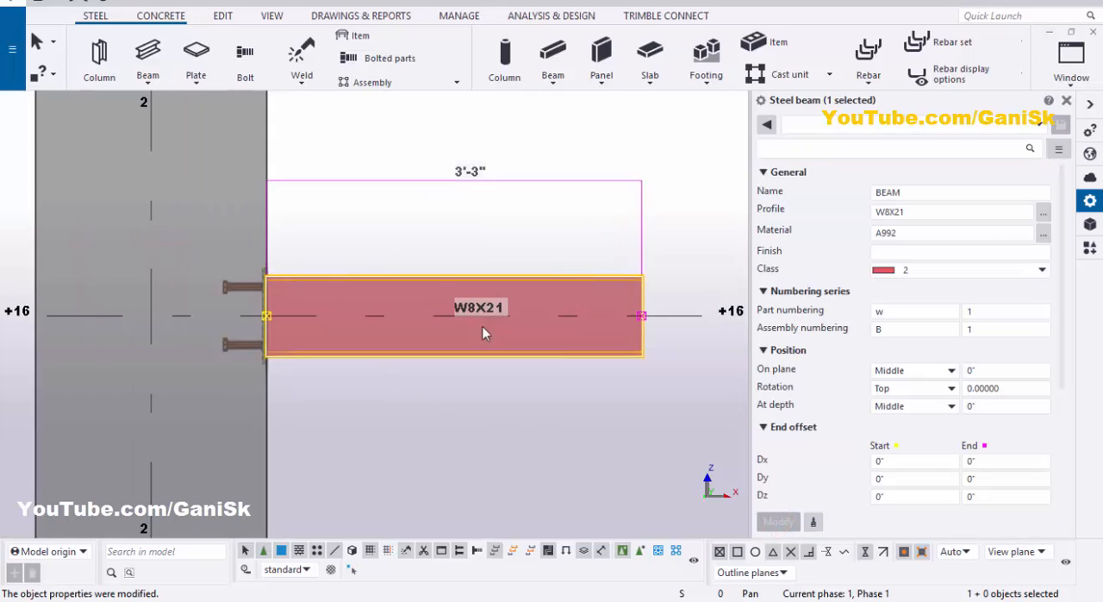
Step: Close the beam properties, deselect the beam and redraw the elevation view
left_click(1067, 101)
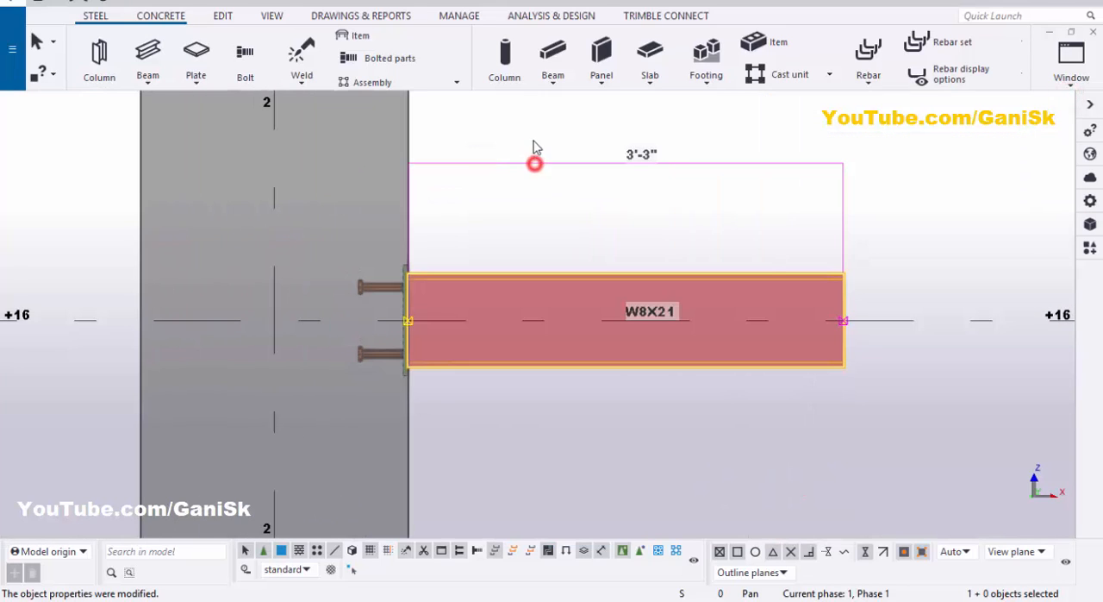
right_click(533, 147)
left_click(587, 228)
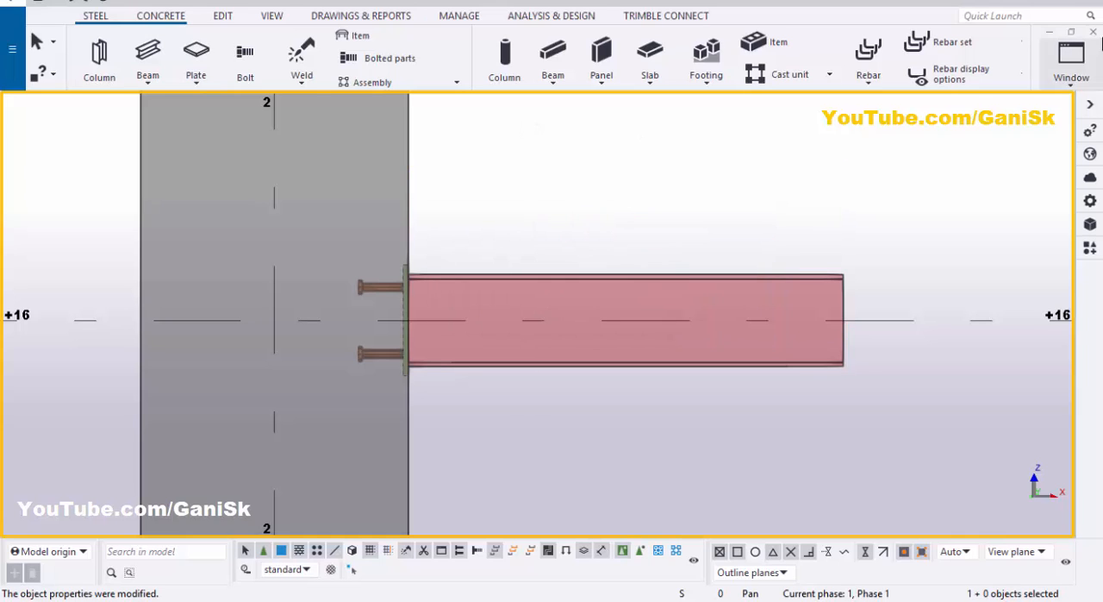
Step: Switch from the elevation to the 3D view and orbit to the beam end at the embed plate
left_click(1082, 62)
left_click(1017, 197)
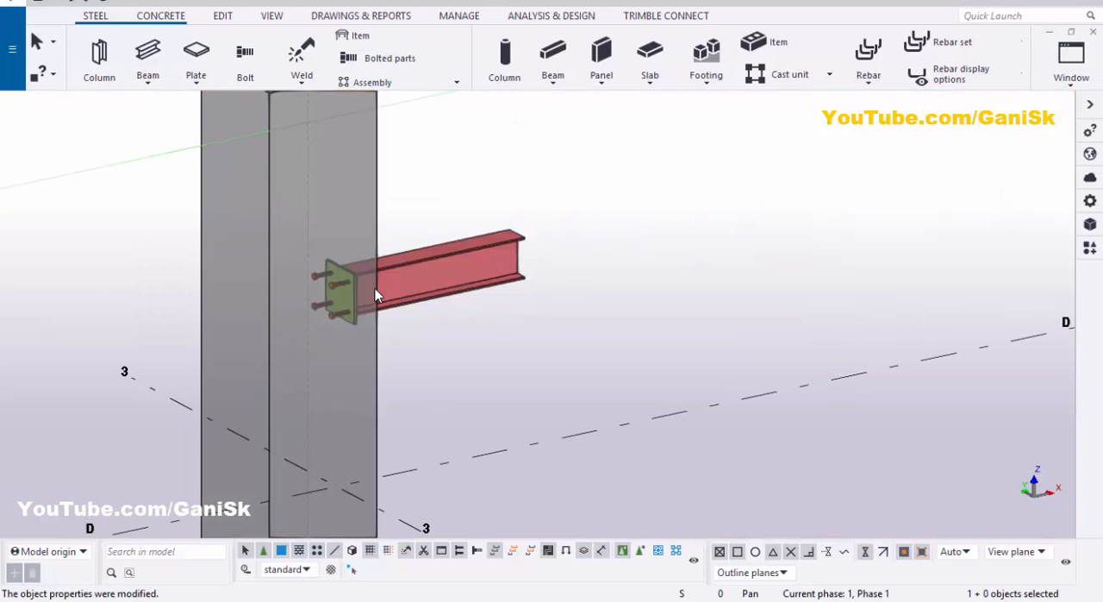
scroll(375, 293, "up", 5)
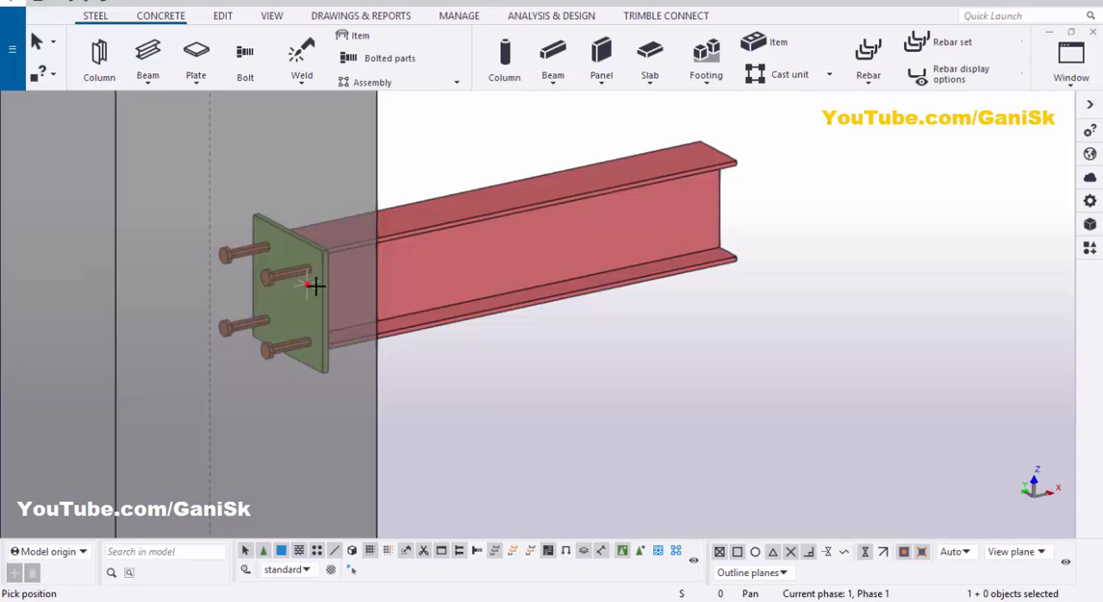
middle_click_drag(329, 319, 423, 279, "ctrl")
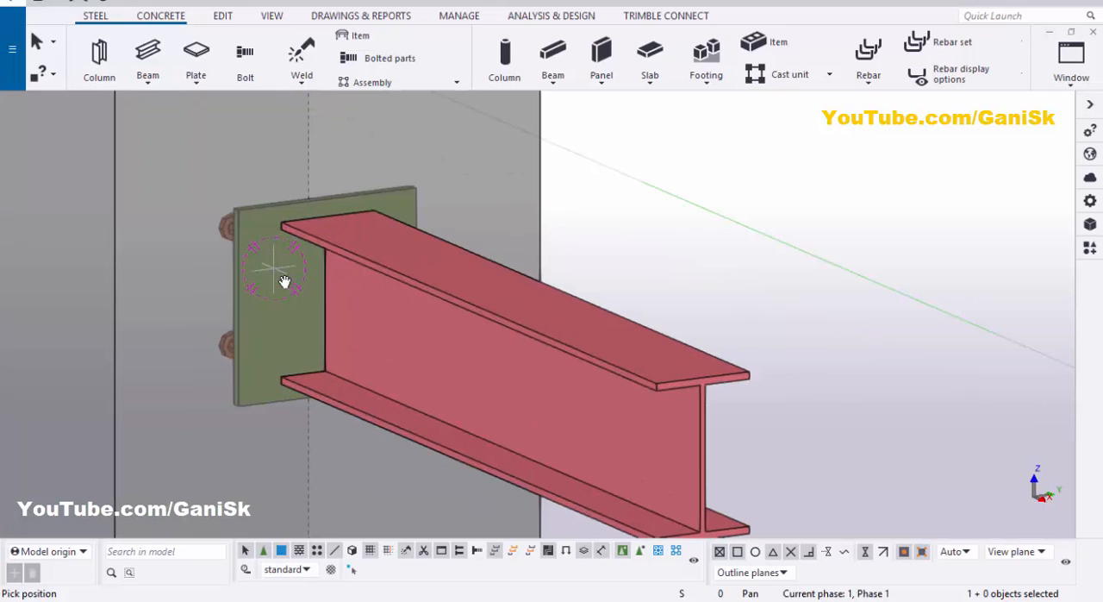
right_click(716, 135)
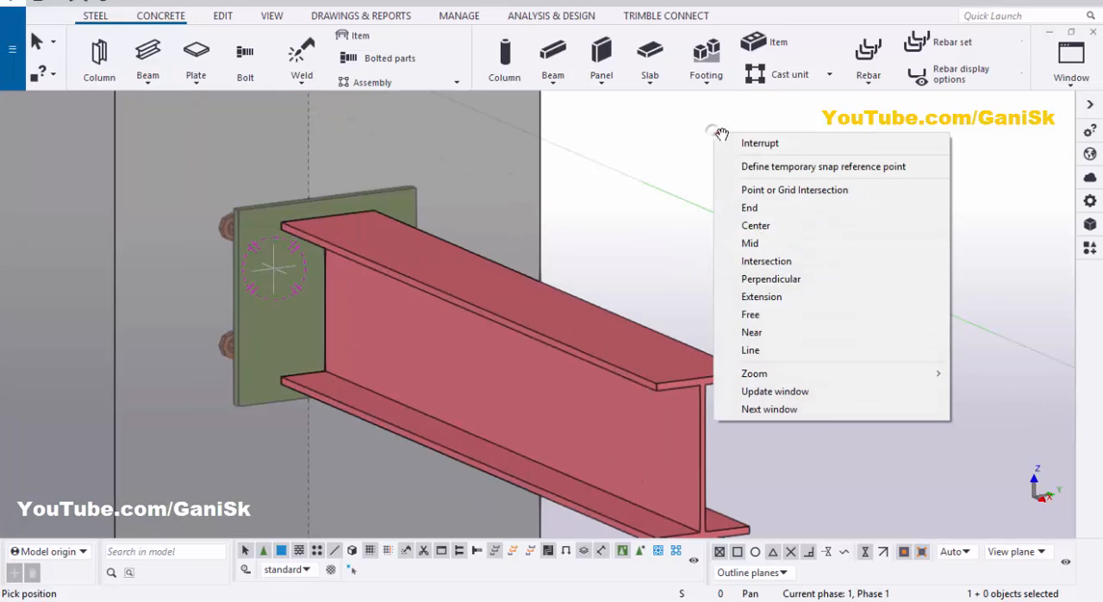
left_click(722, 140)
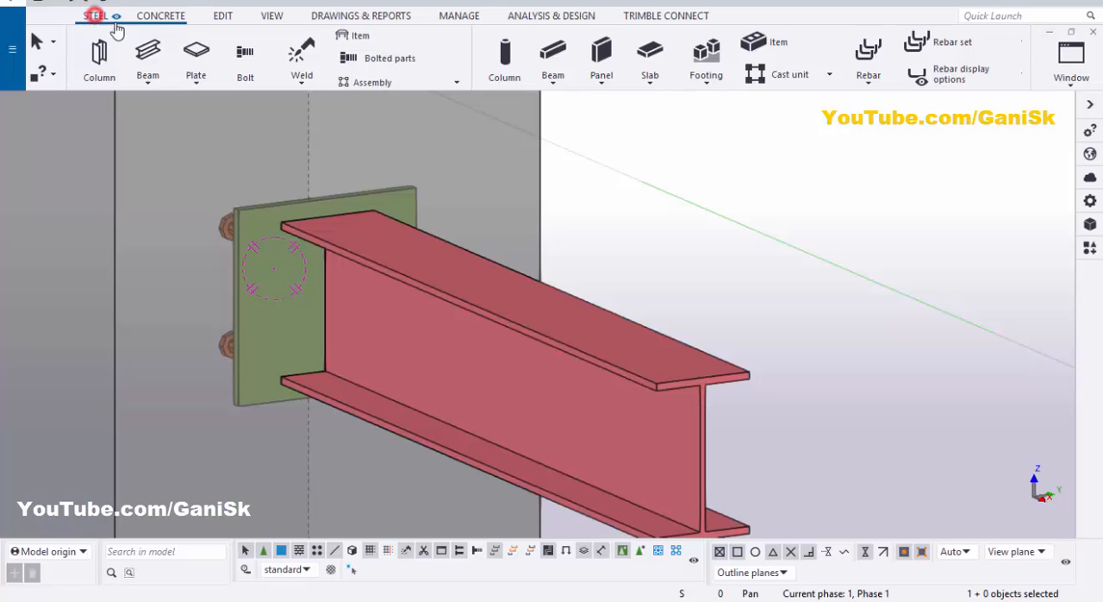
Step: Weld the steel beam to the embed plate, picking the plate as the part to weld to, and redraw the view
left_click(289, 49)
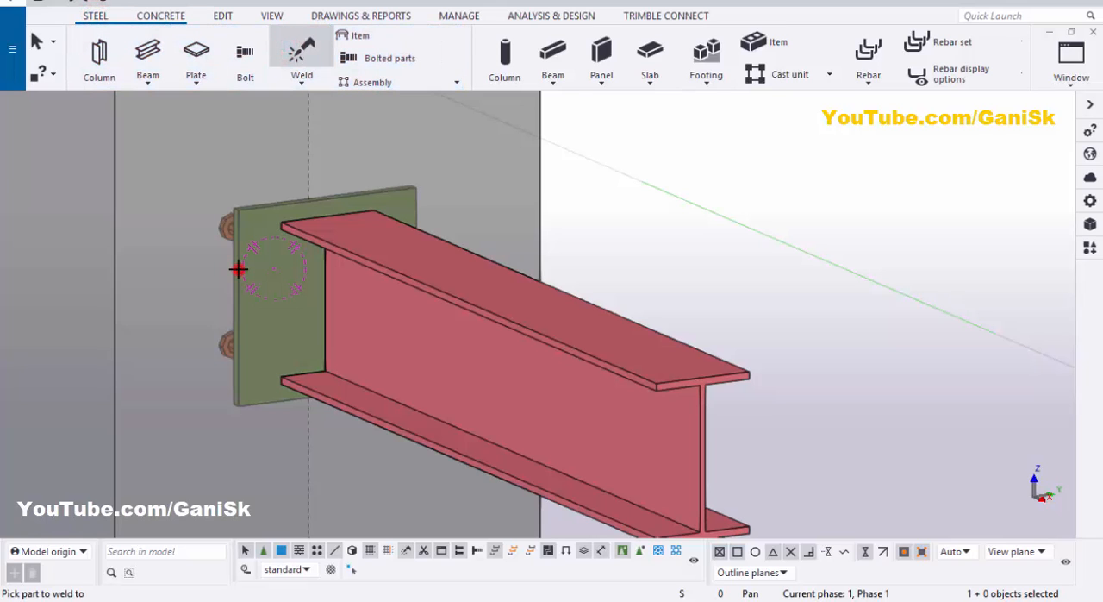
left_click(293, 266)
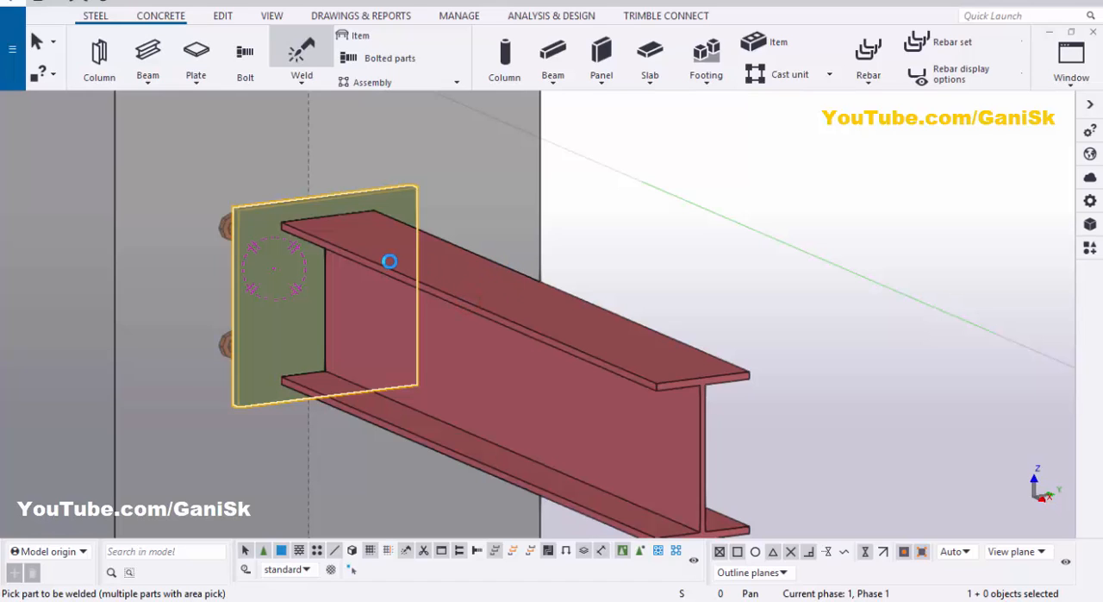
left_click(344, 251)
right_click(711, 107)
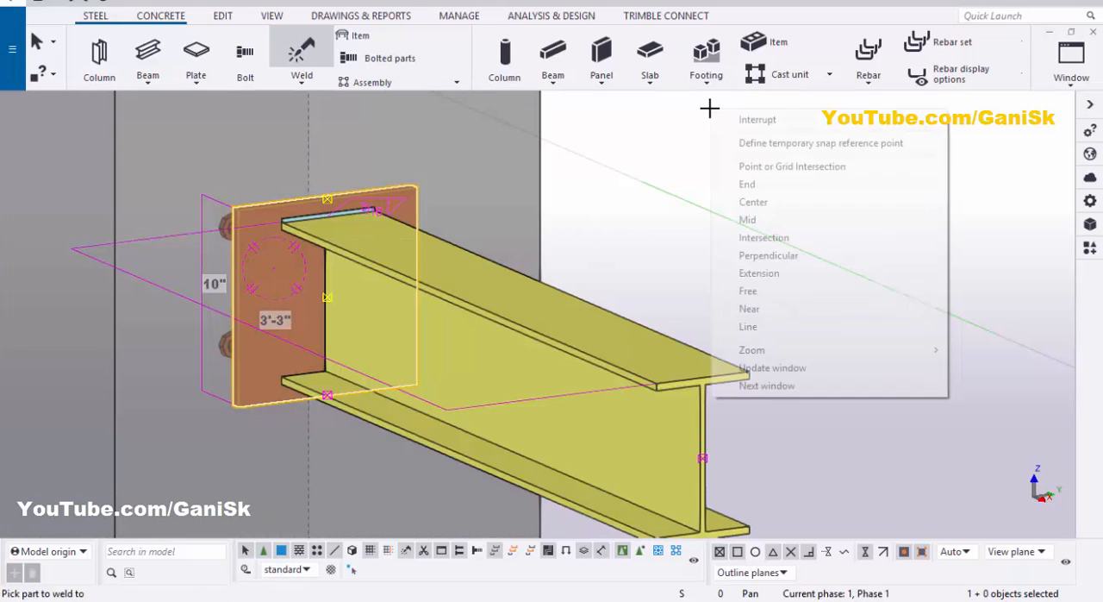
left_click(750, 122)
left_click(775, 177)
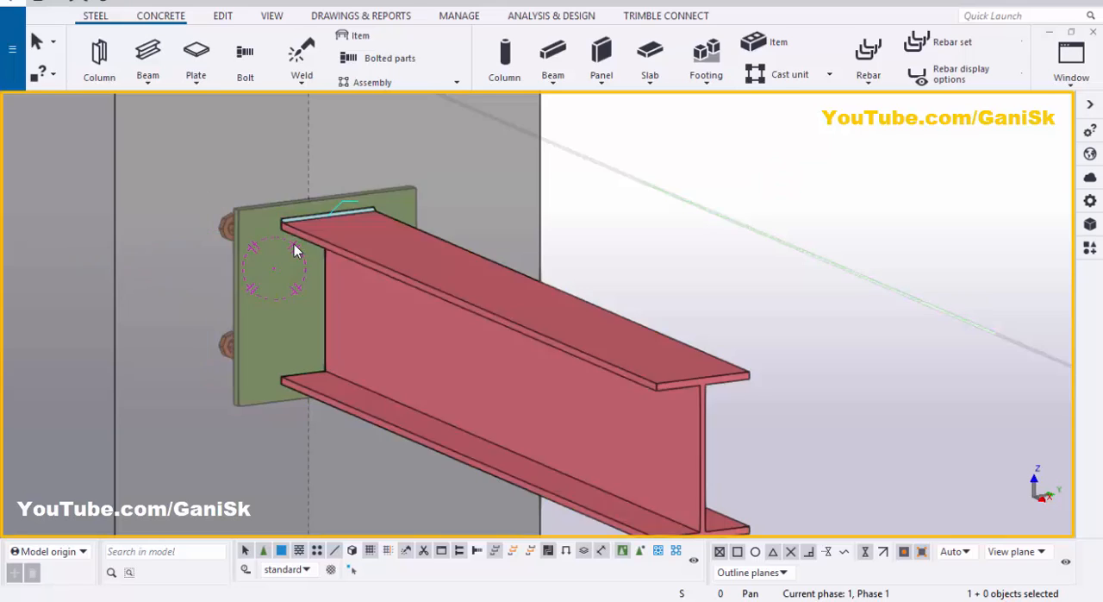
Step: Set the Edge/Around option of the weld between beam and embed plate to Around and modify the weld
scroll(296, 244, "up", 5)
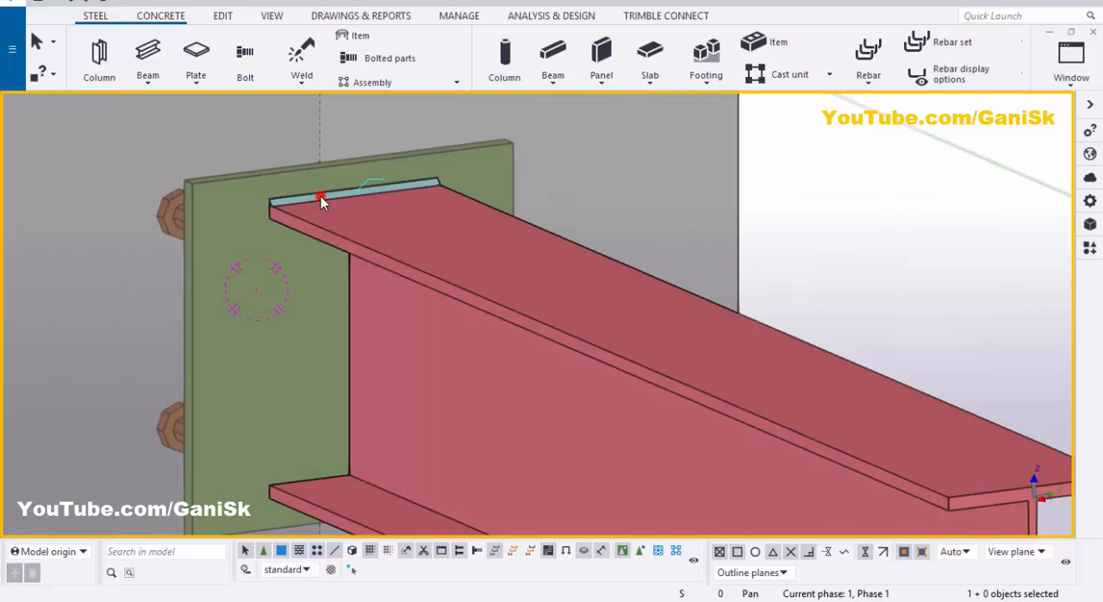
double_click(319, 196)
left_click(938, 194)
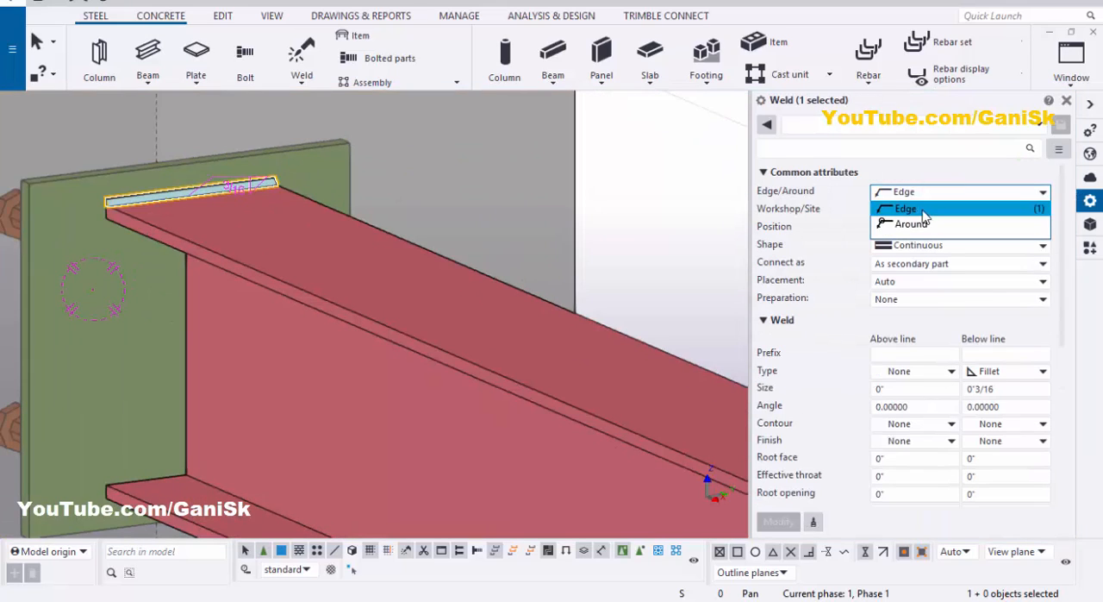
left_click(914, 224)
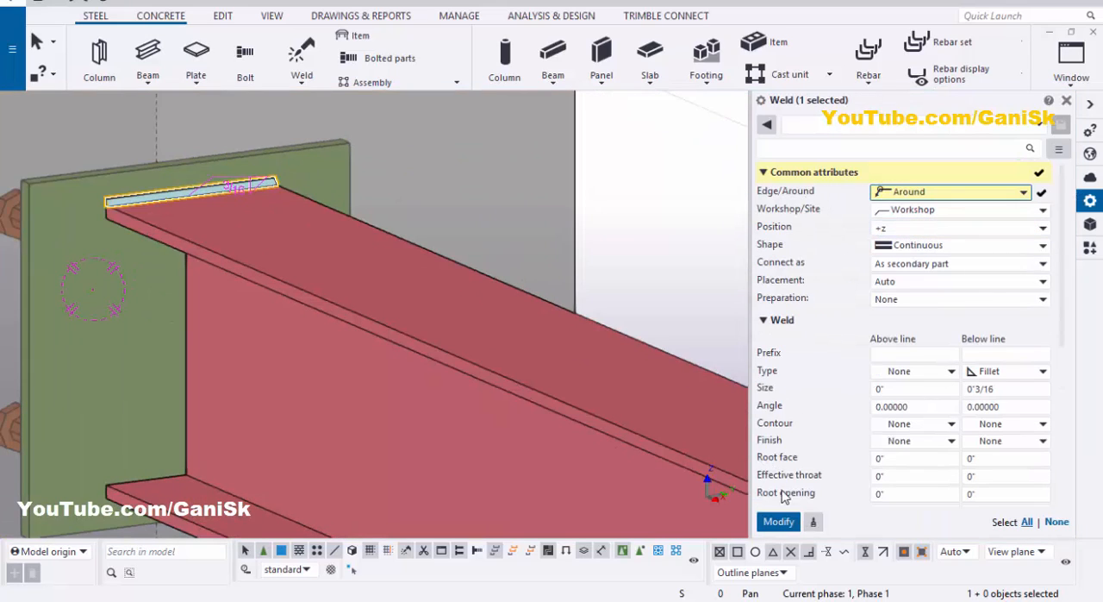
left_click(778, 521)
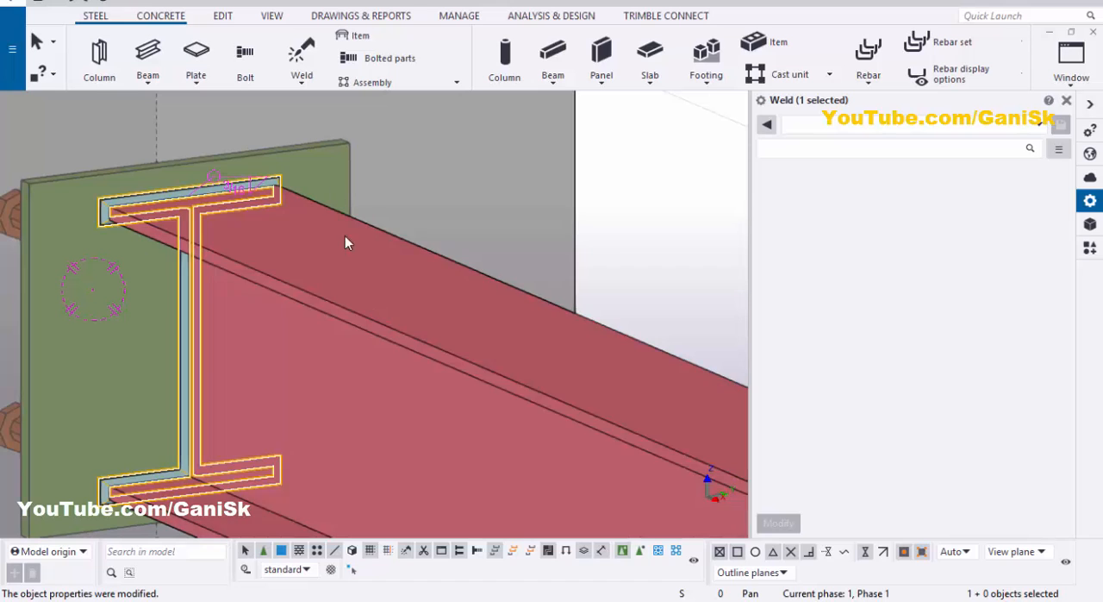
Step: Change the beam-to-plate weld from a workshop weld to Site and modify the weld
middle_click_drag(192, 302, 200, 296)
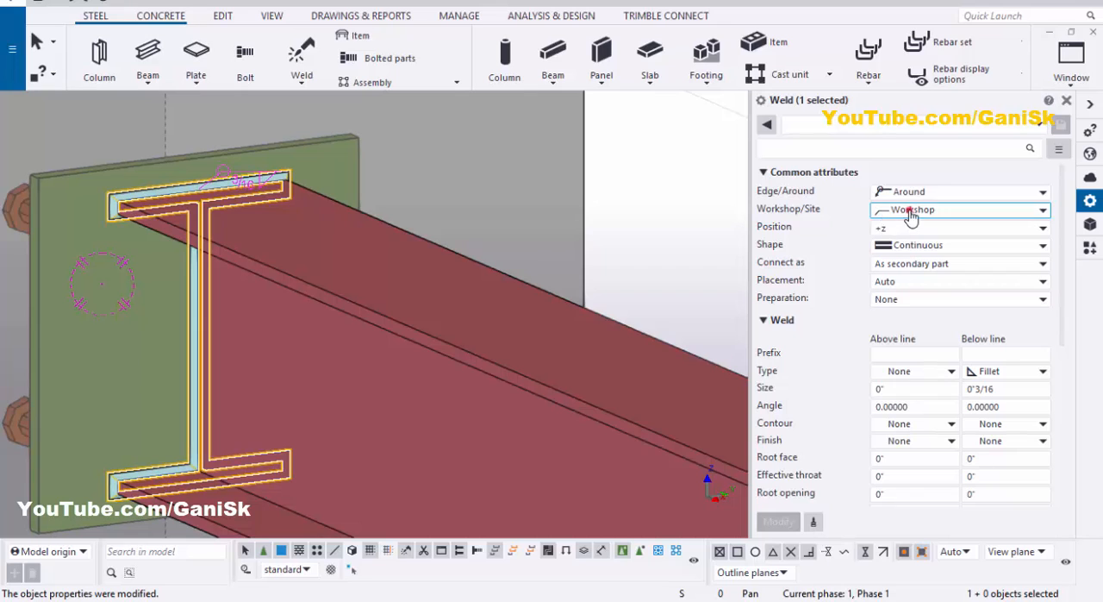
left_click(903, 210)
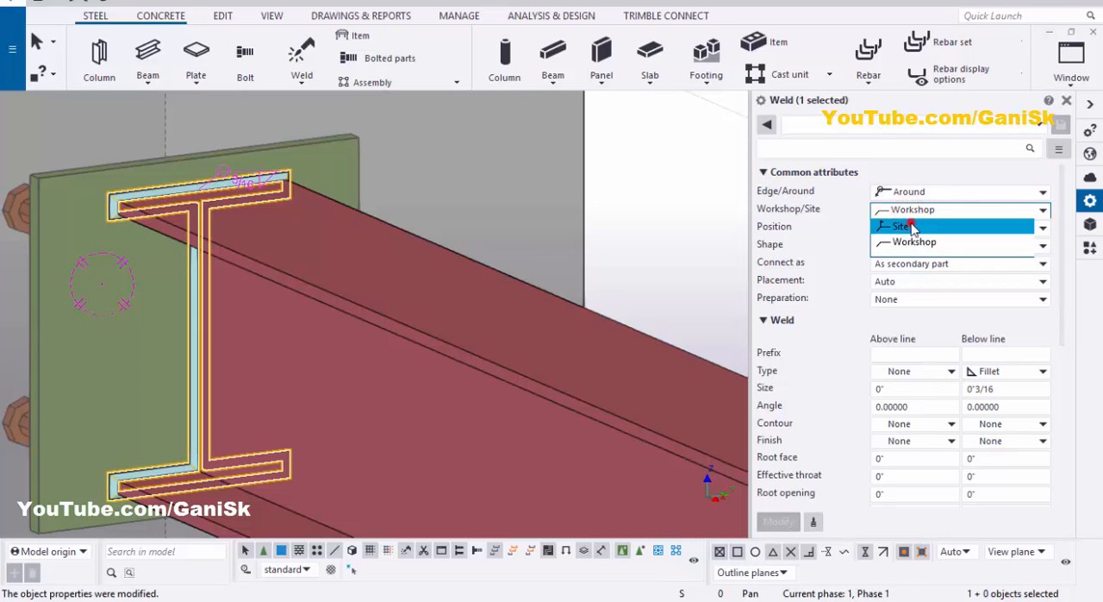
left_click(903, 226)
left_click(778, 520)
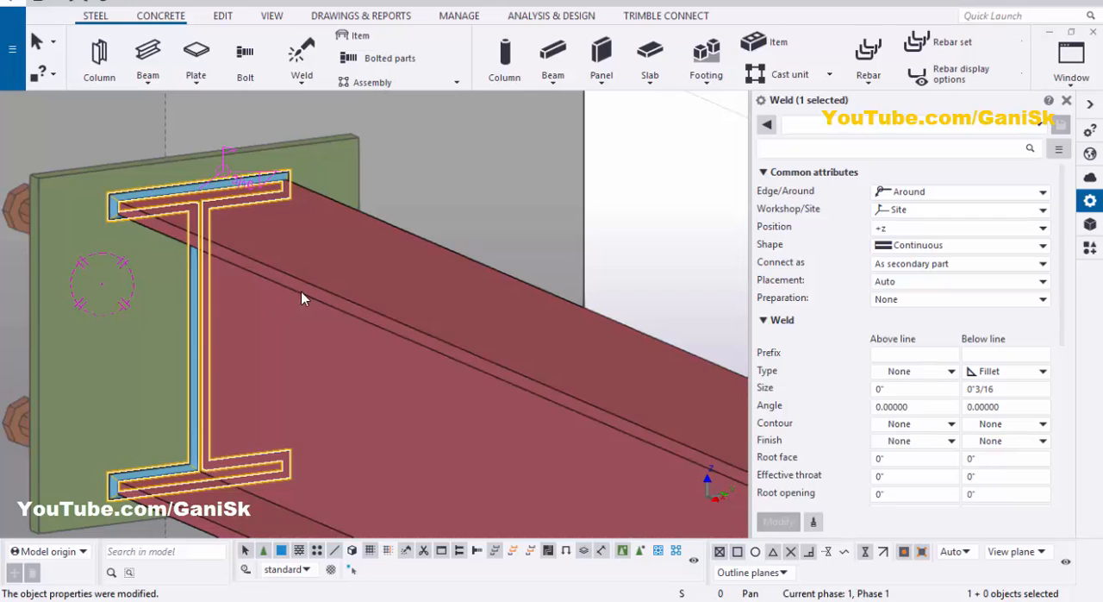
scroll(301, 291, "down", 3)
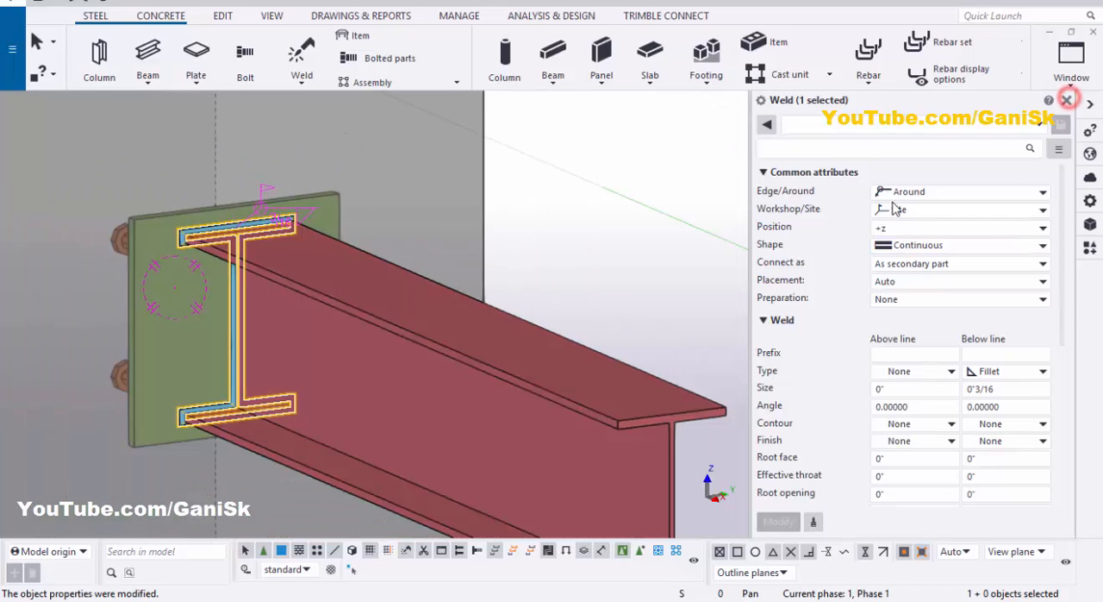
Step: Close the weld properties, redraw the 3D view and examine the weld around the beam end
left_click(1066, 99)
right_click(856, 138)
left_click(931, 196)
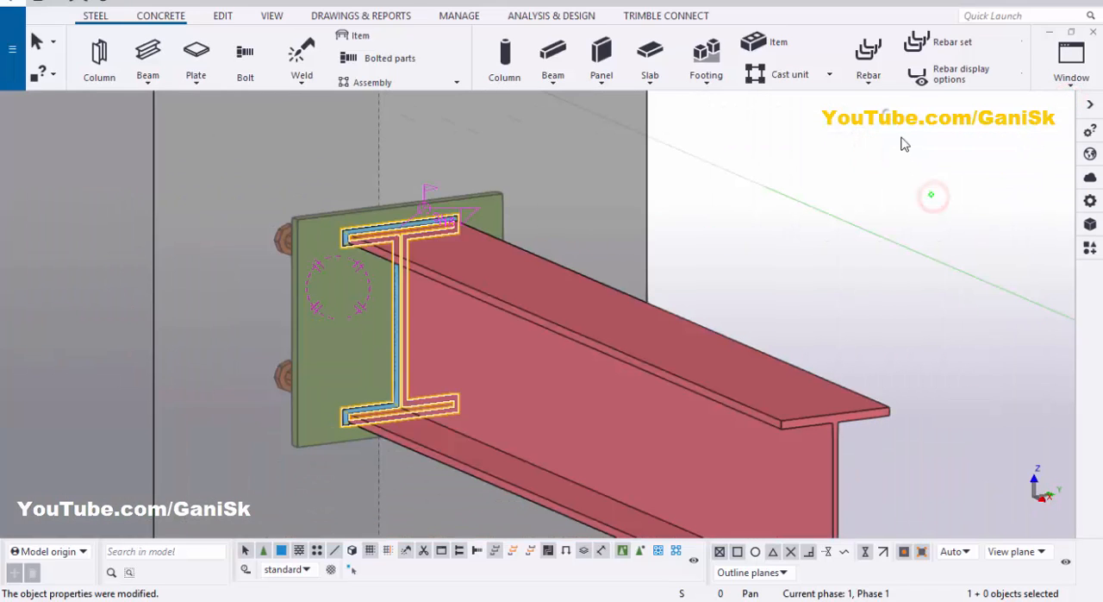
right_click(885, 113)
left_click(928, 210)
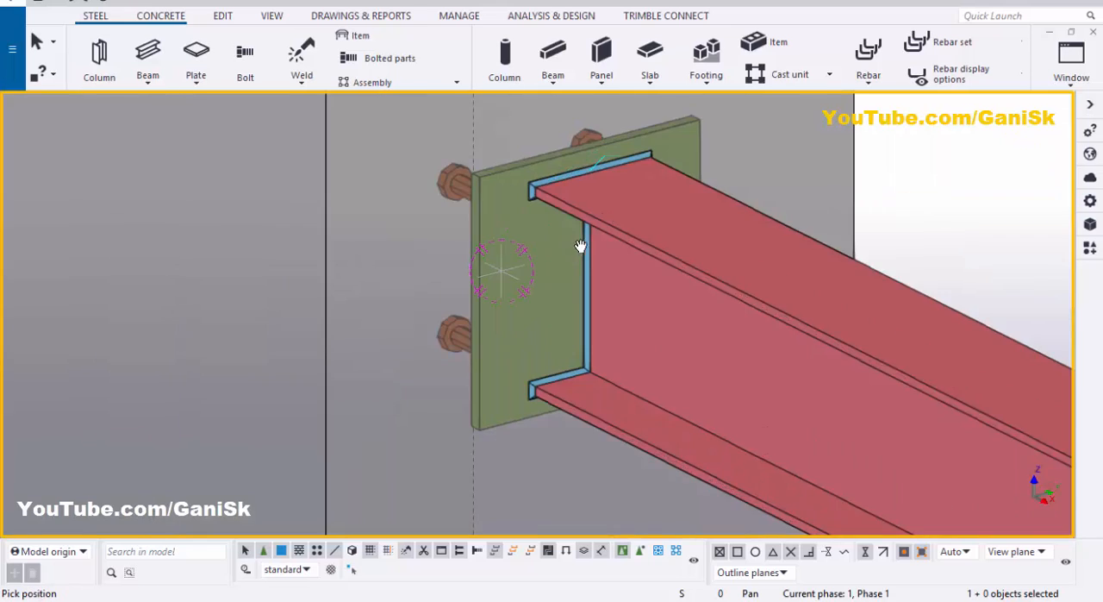
scroll(578, 249, "up", 1)
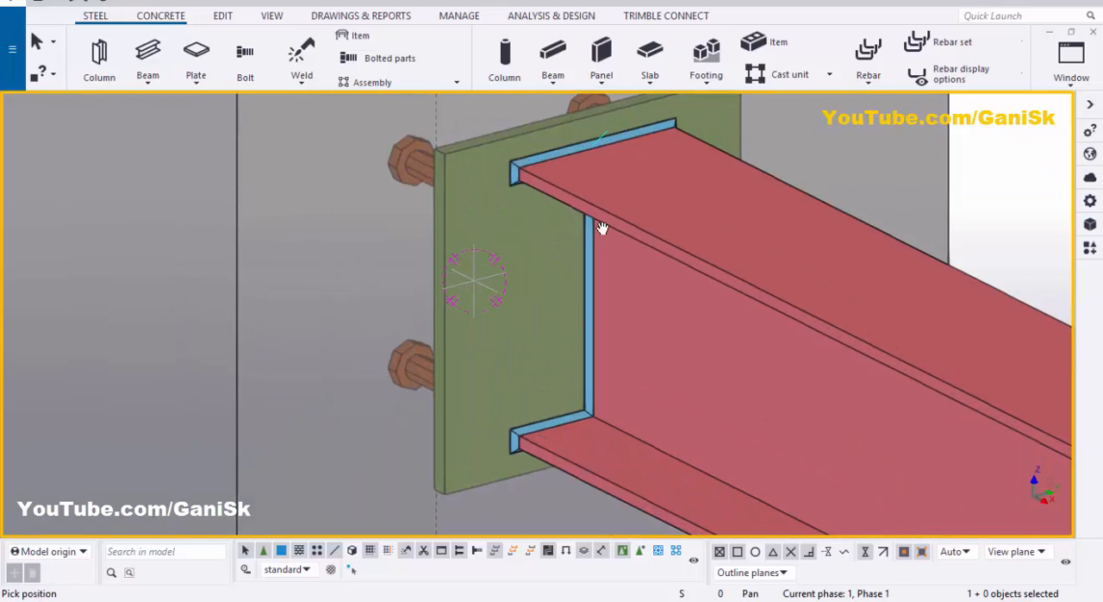
scroll(538, 278, "down", 4)
right_click(869, 139)
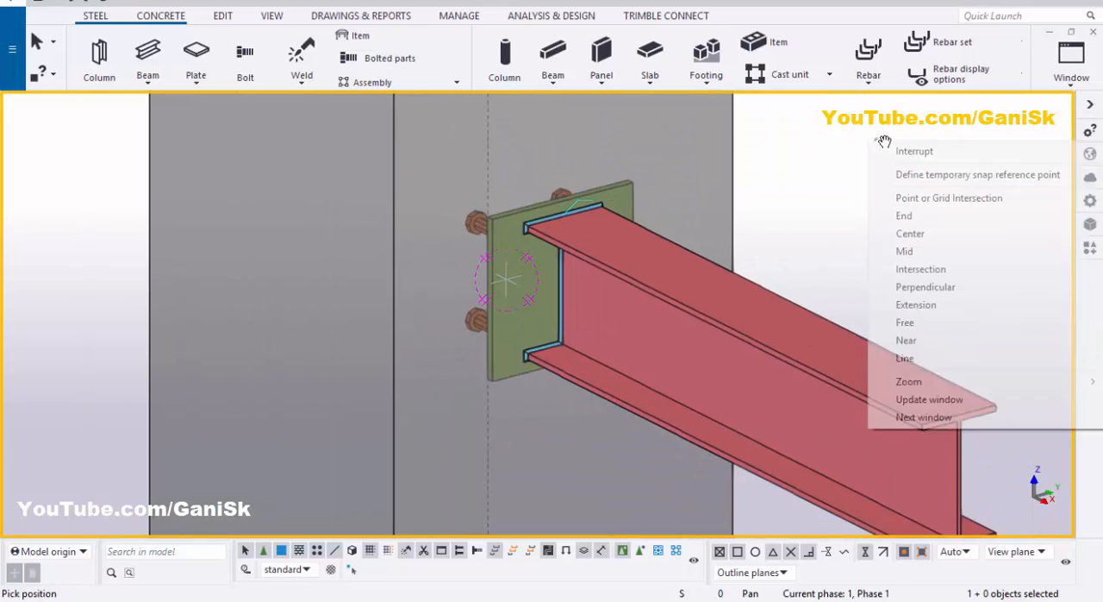
left_click(897, 149)
Step: Delete the weld between the steel beam and the embed plate
scroll(536, 212, "up", 3)
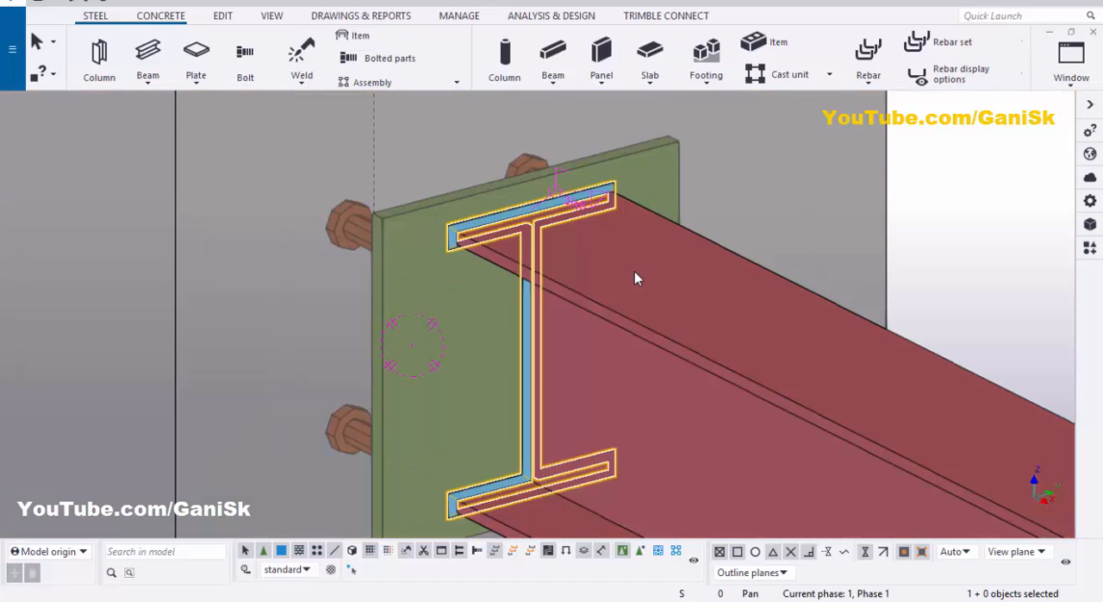
key("Escape")
scroll(638, 271, "down", 4)
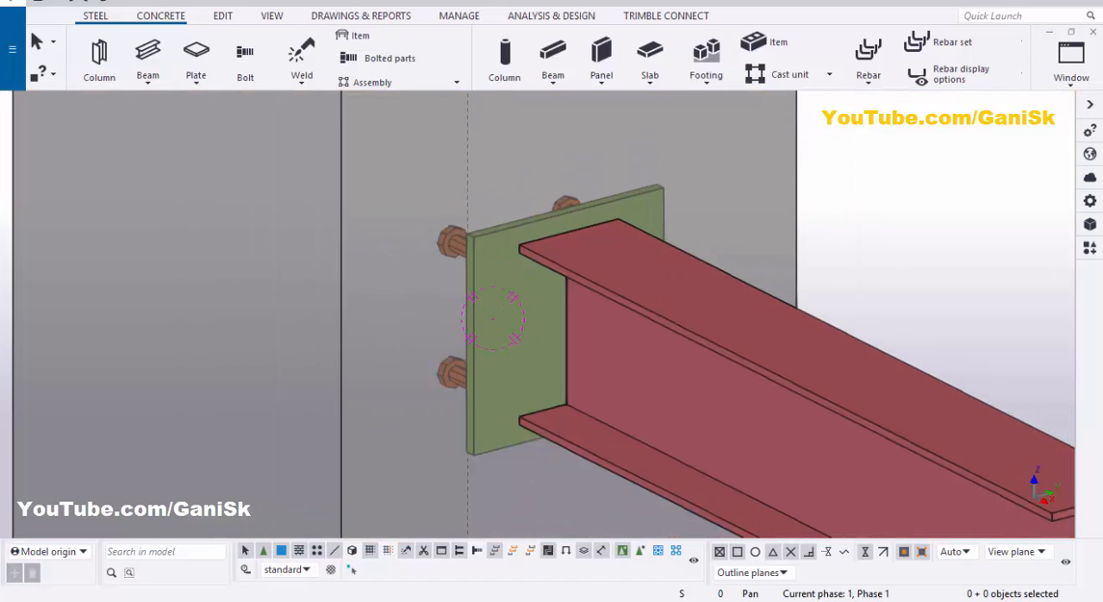
Step: Search the applications and components catalog for 141
left_click(1088, 248)
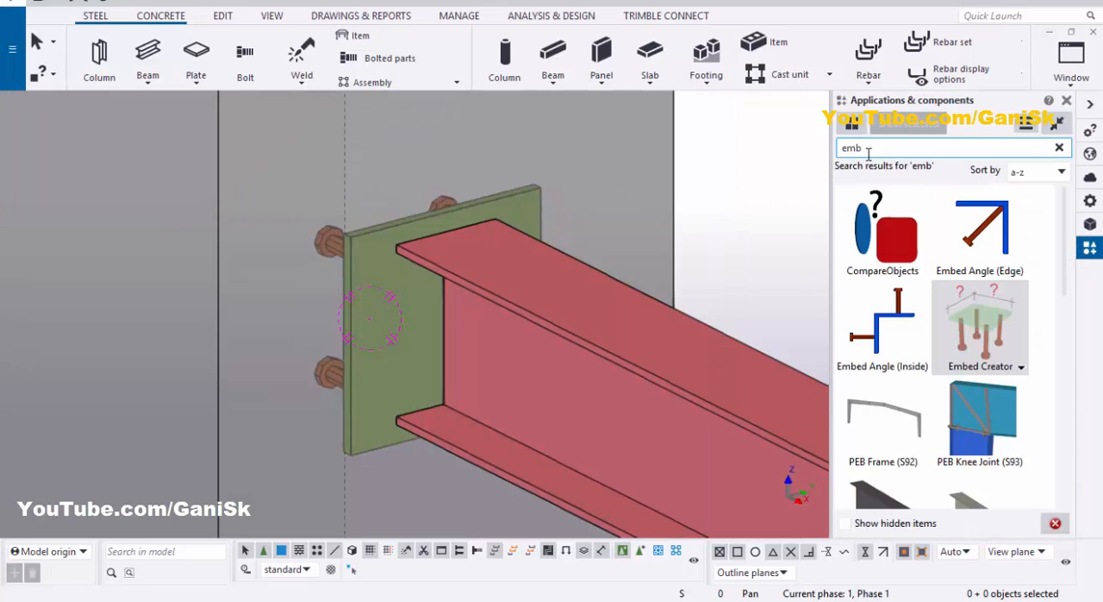
double_click(865, 150)
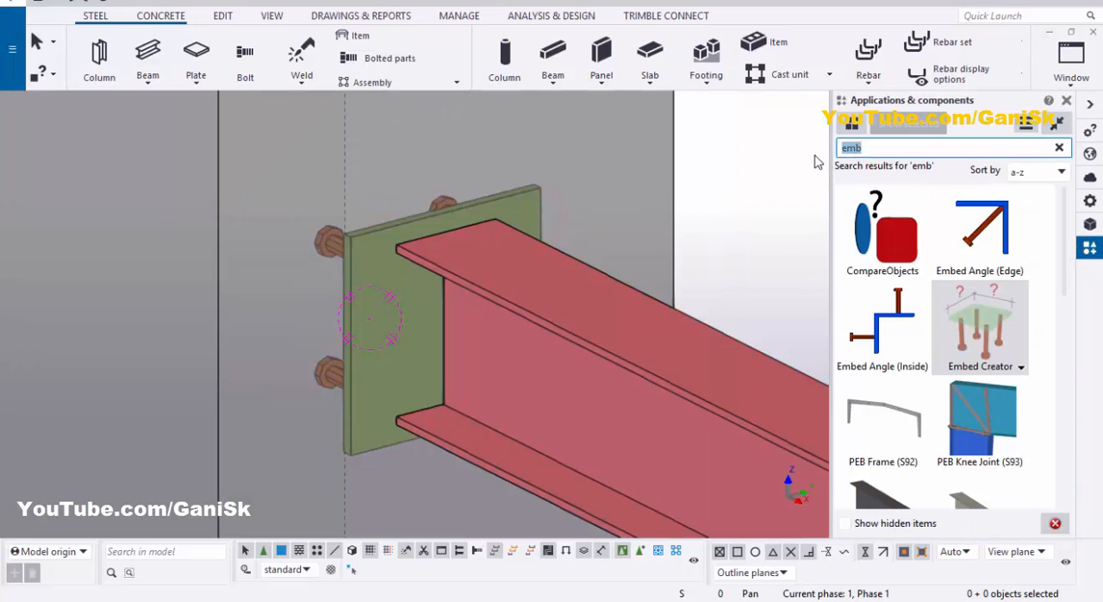
type("141")
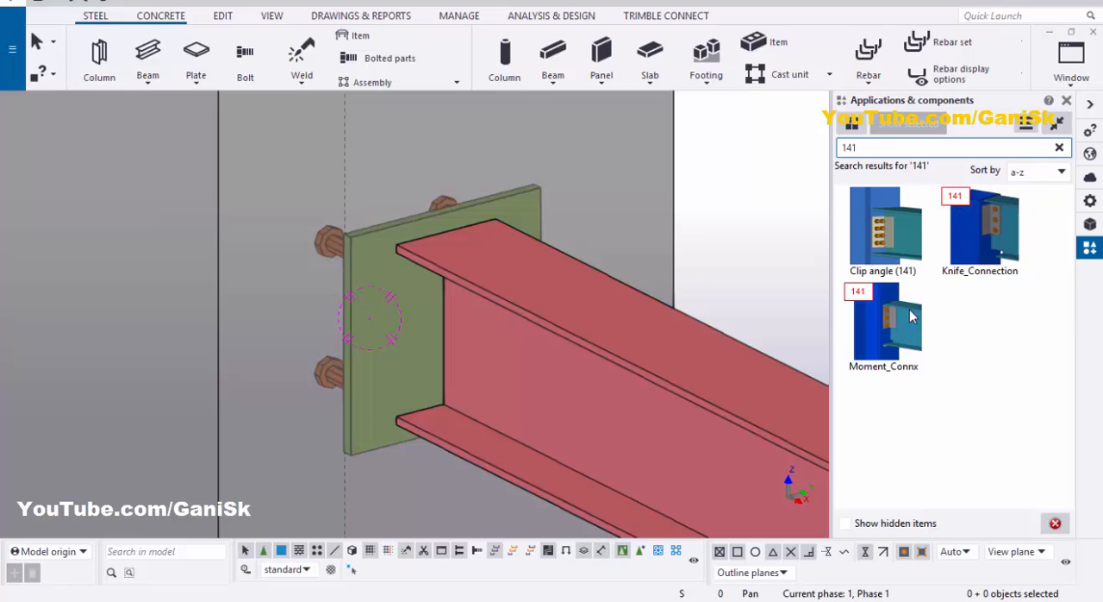
Step: Apply Clip angle (141) with the embed plate as main part and the steel beam as secondary part, then end the command
left_click(881, 268)
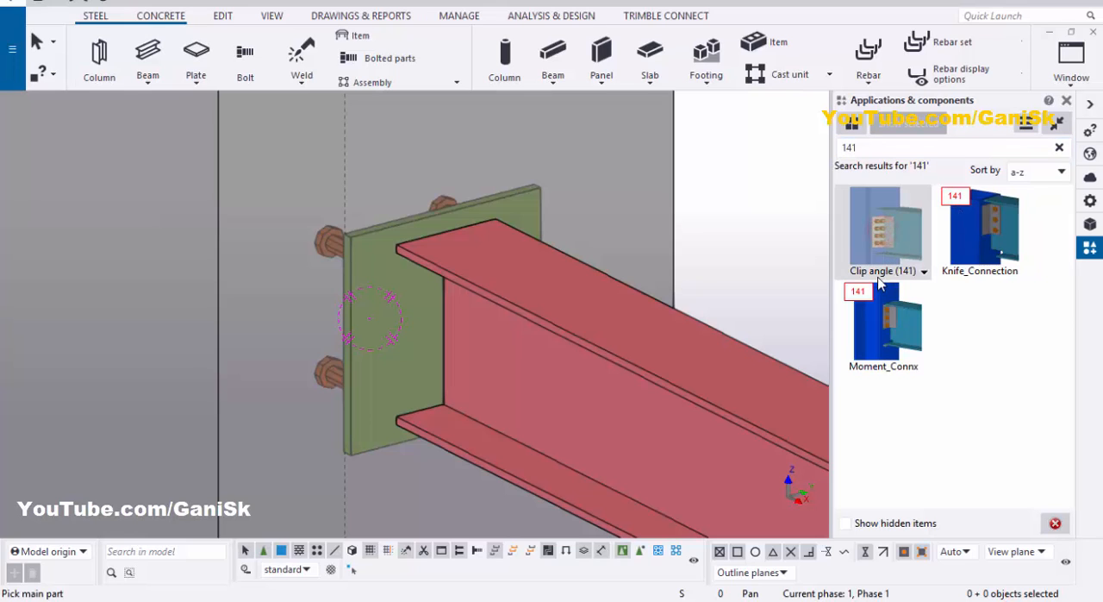
scroll(438, 276, "up", 2)
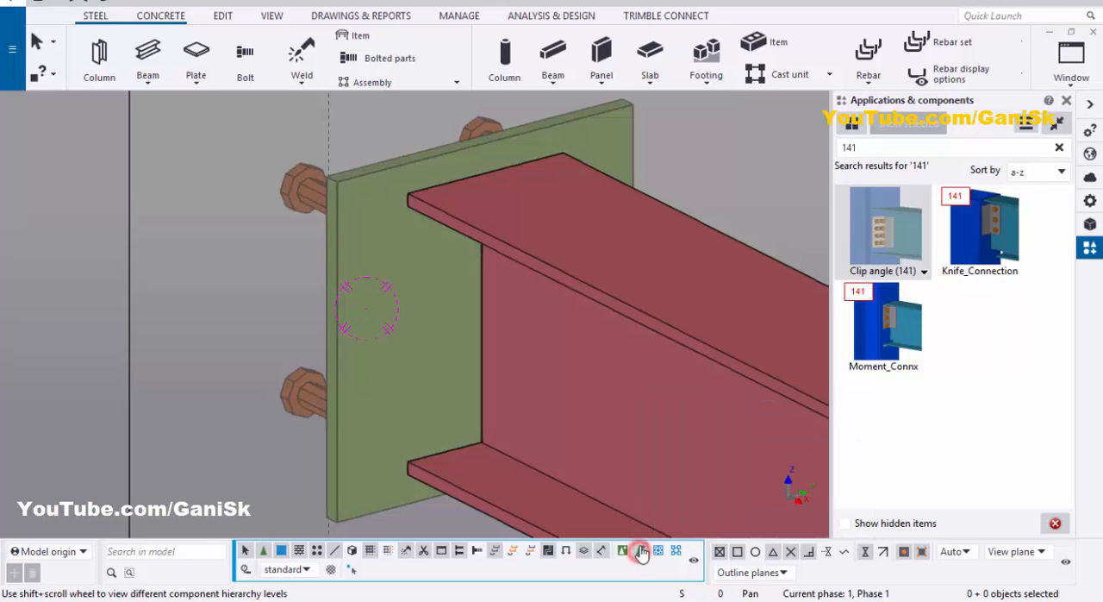
left_click(398, 281)
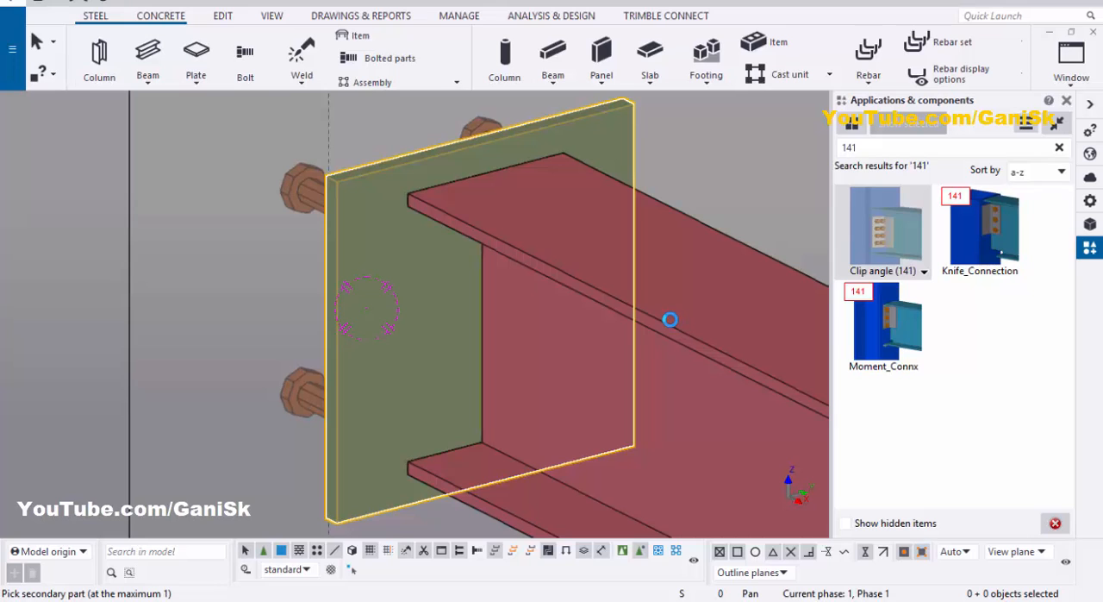
left_click(552, 357)
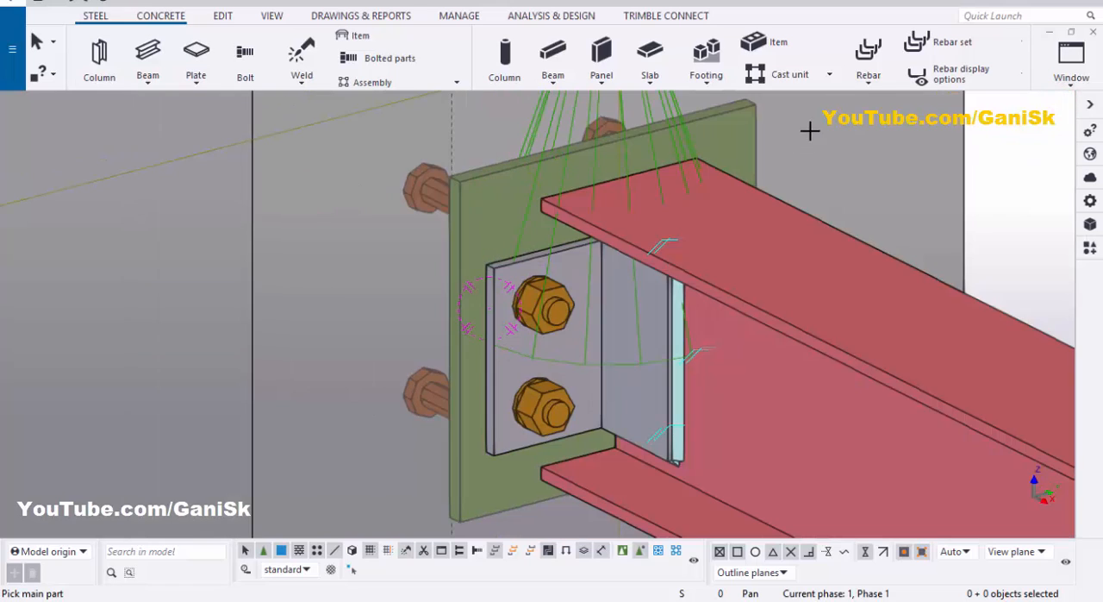
right_click(810, 126)
left_click(826, 140)
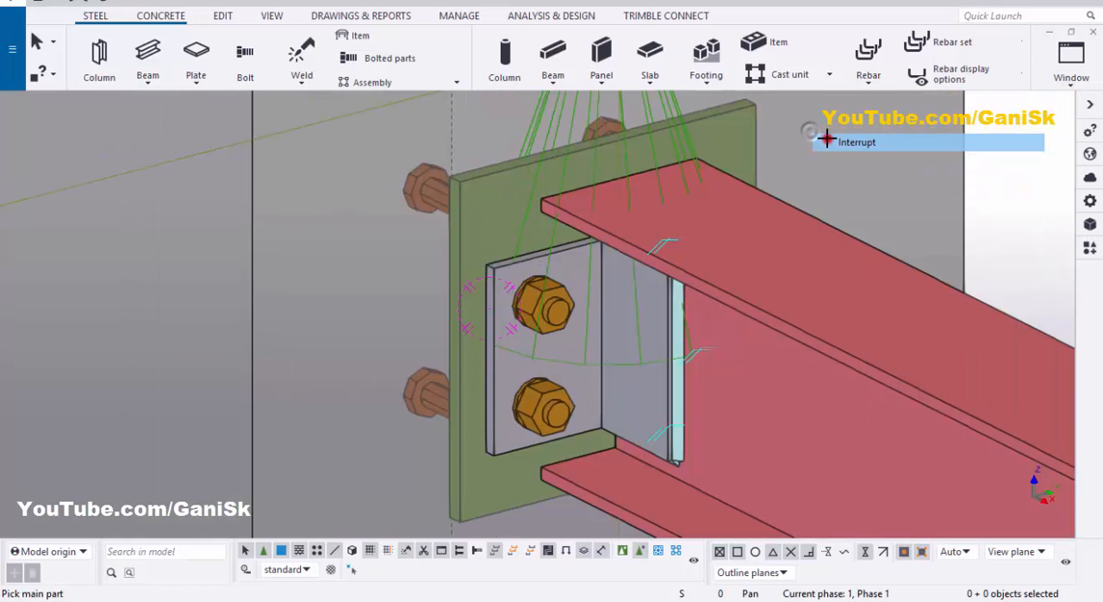
Step: Redraw the 3D view and examine the clip angle connection between the beam and the embed plate
scroll(818, 142, "down", 5)
right_click(928, 122)
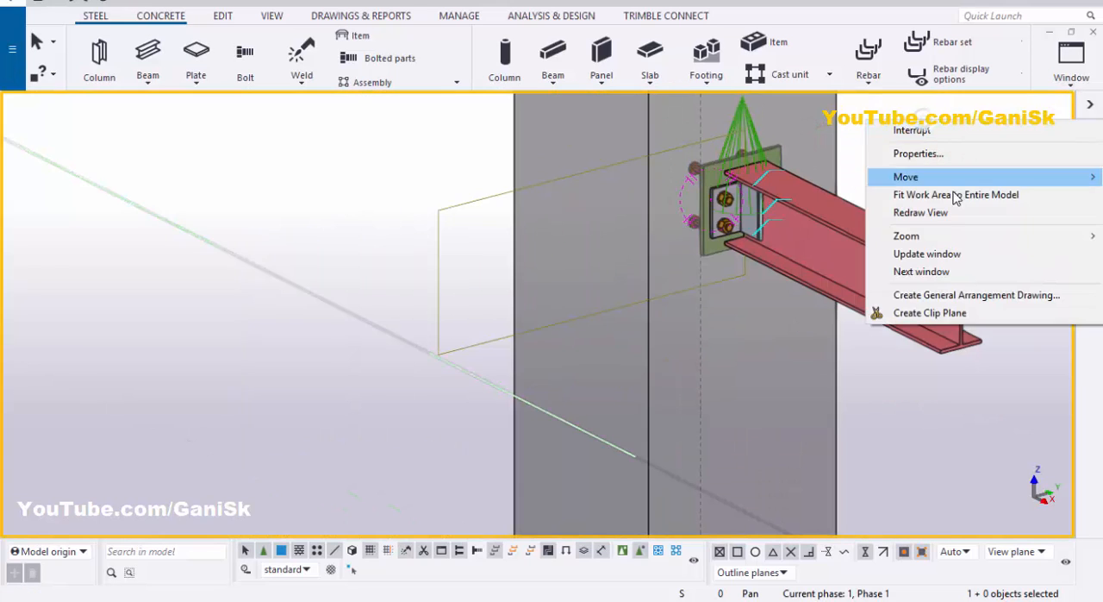
left_click(920, 212)
scroll(741, 207, "up", 5)
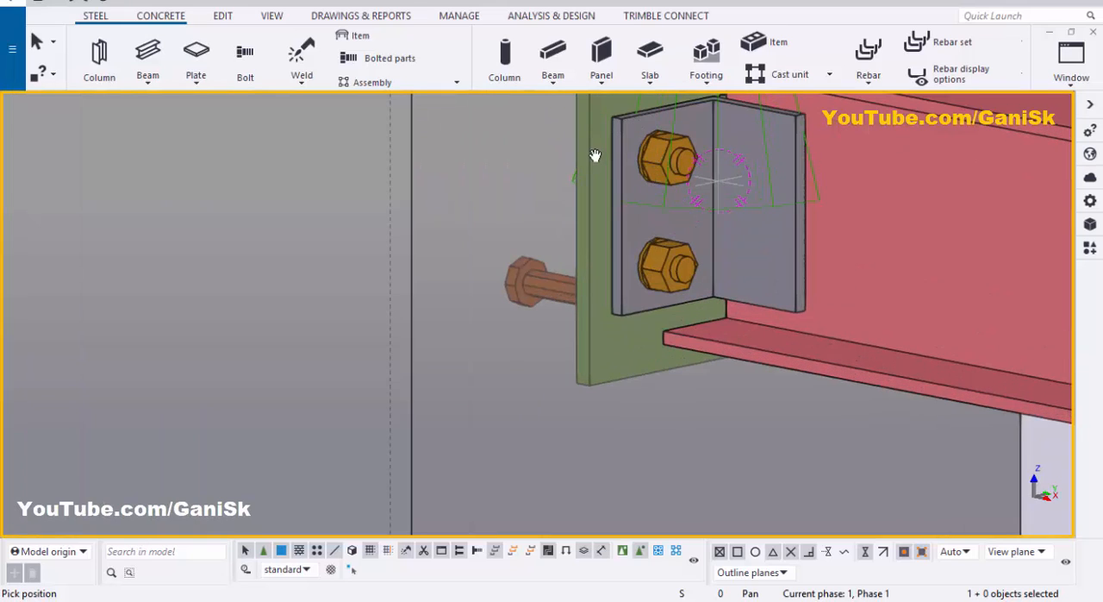
scroll(810, 157, "down", 2)
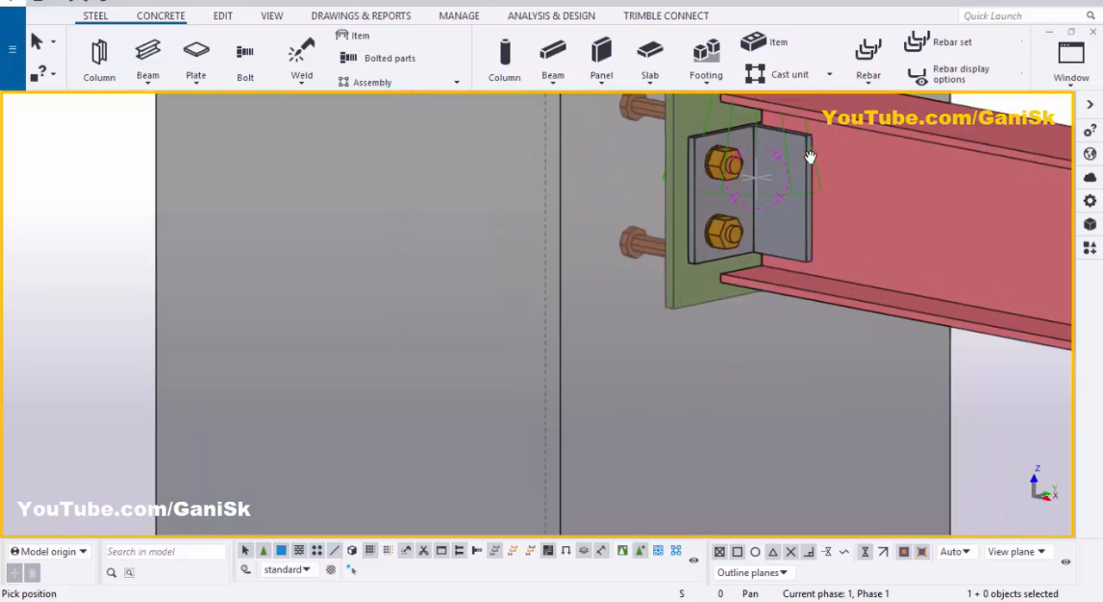
right_click(566, 152)
left_click(589, 162)
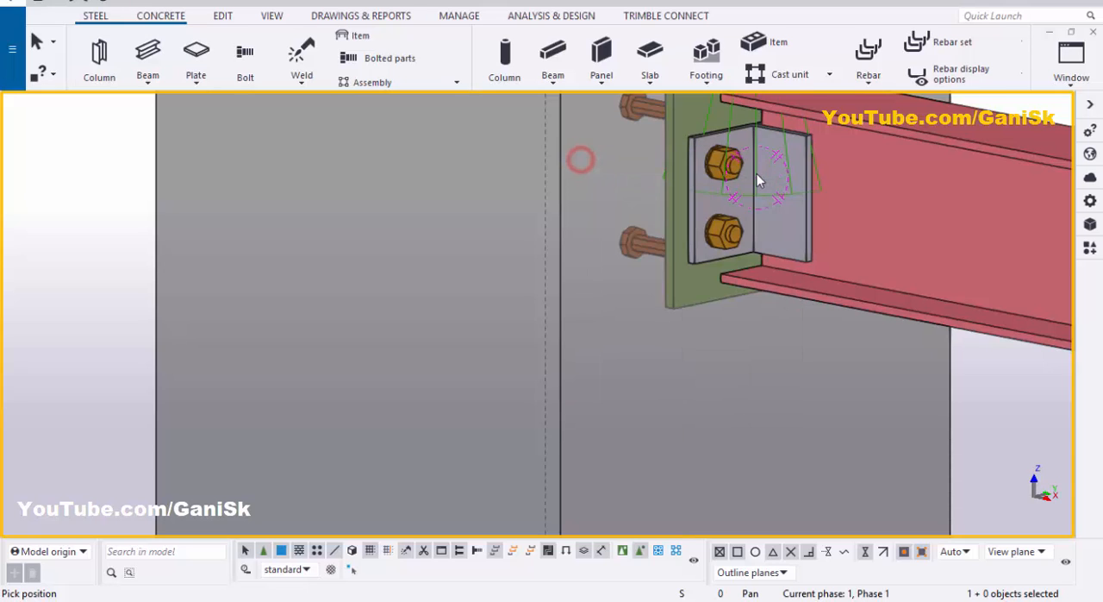
scroll(759, 178, "down", 2)
scroll(741, 174, "up", 1)
scroll(739, 175, "up", 1)
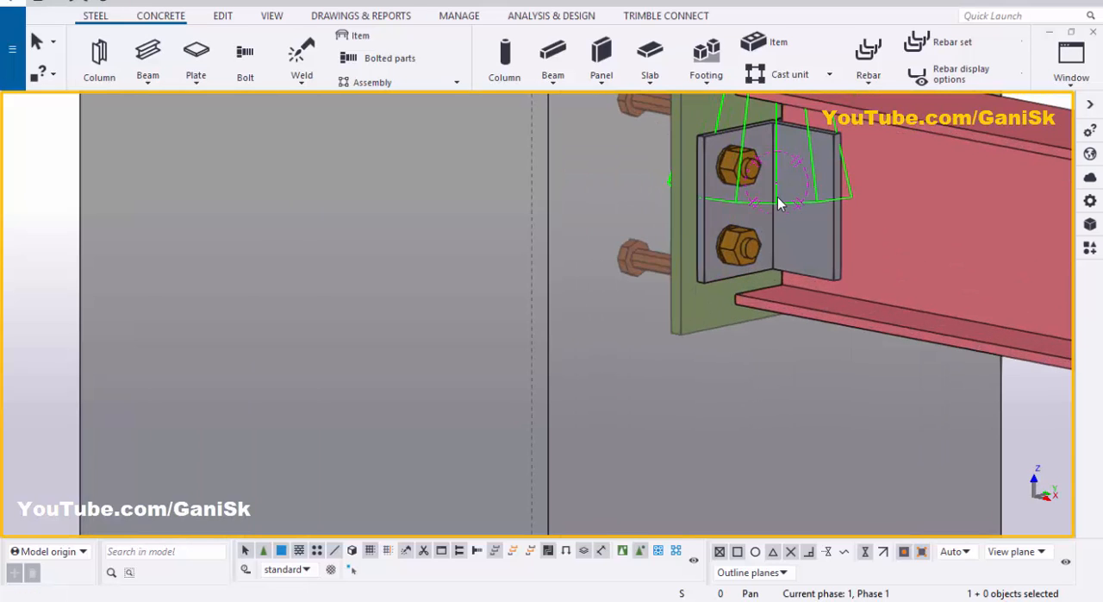
Step: Set the clip angle connection to weld the angles to the embed plate and bolt them to the beam web, applying the modification
double_click(765, 220)
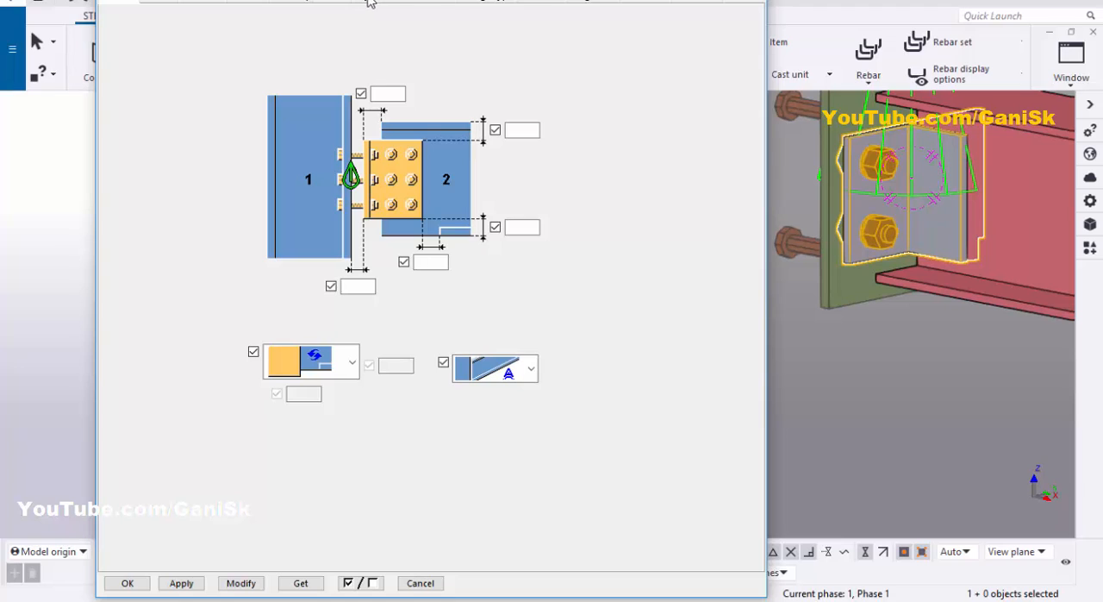
left_click(369, 2)
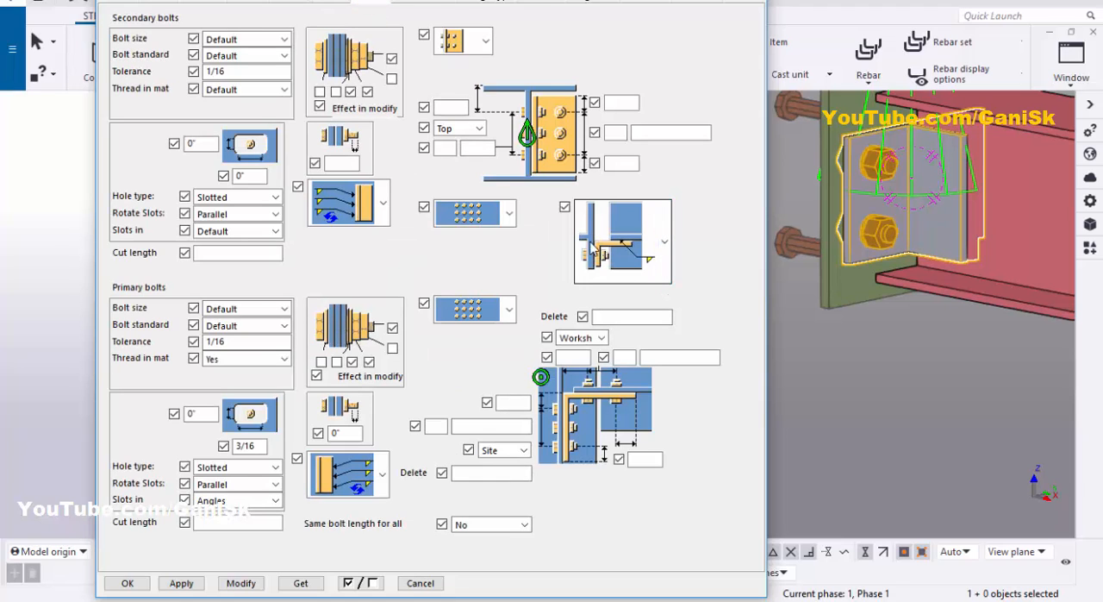
left_click(657, 261)
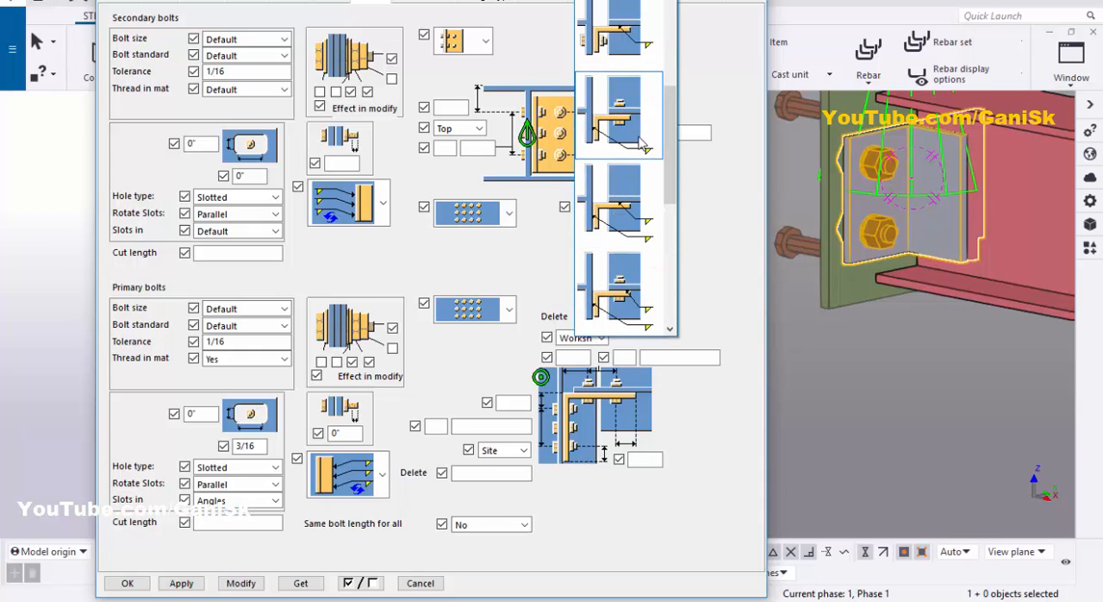
left_click(639, 142)
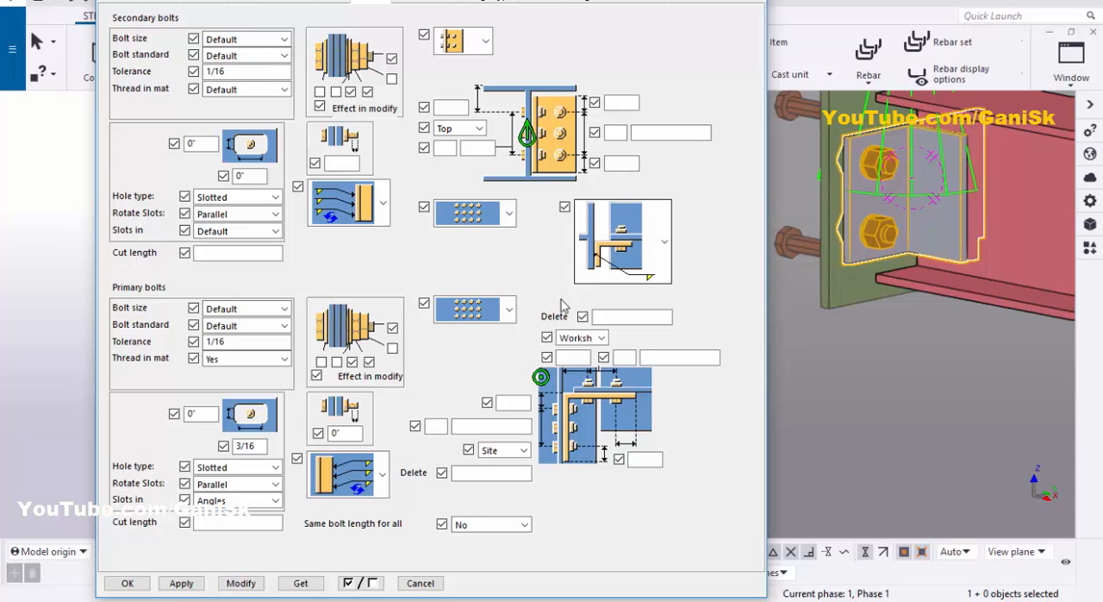
left_click(240, 583)
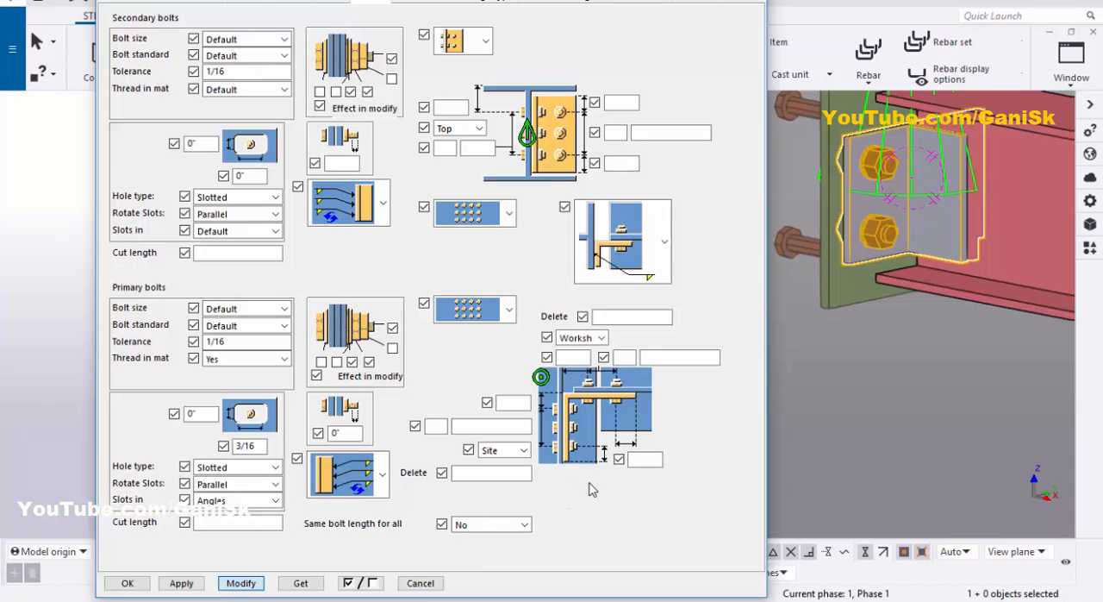
scroll(893, 210, "down", 2)
scroll(917, 169, "up", 2)
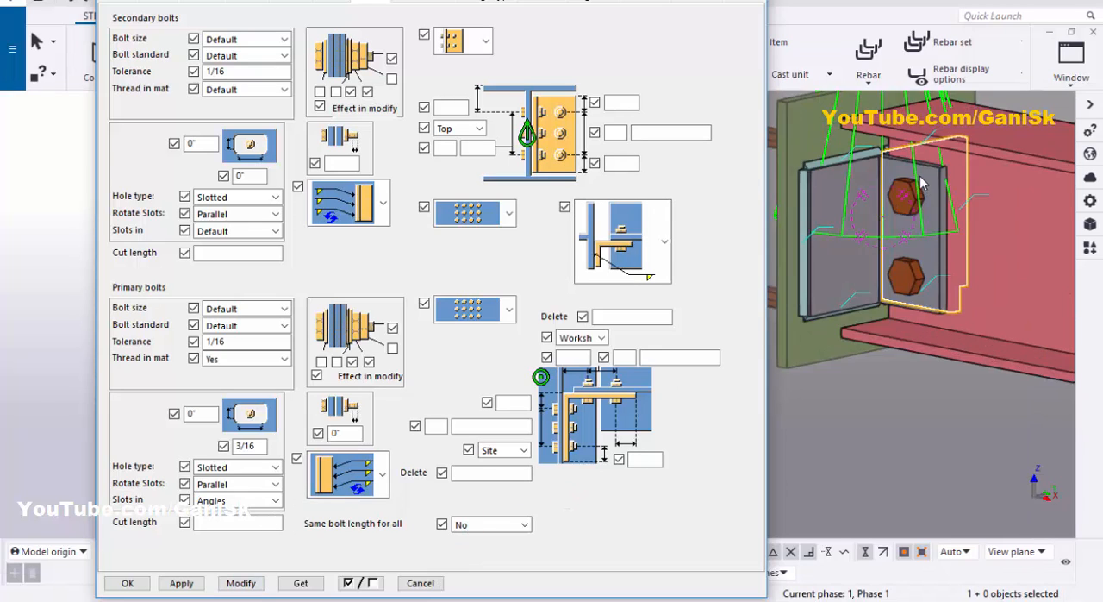
middle_click_drag(922, 184, 925, 213)
Step: Change the connection from double angles to a single angle on the hidden side of the beam web and apply the modification
left_click(170, 4)
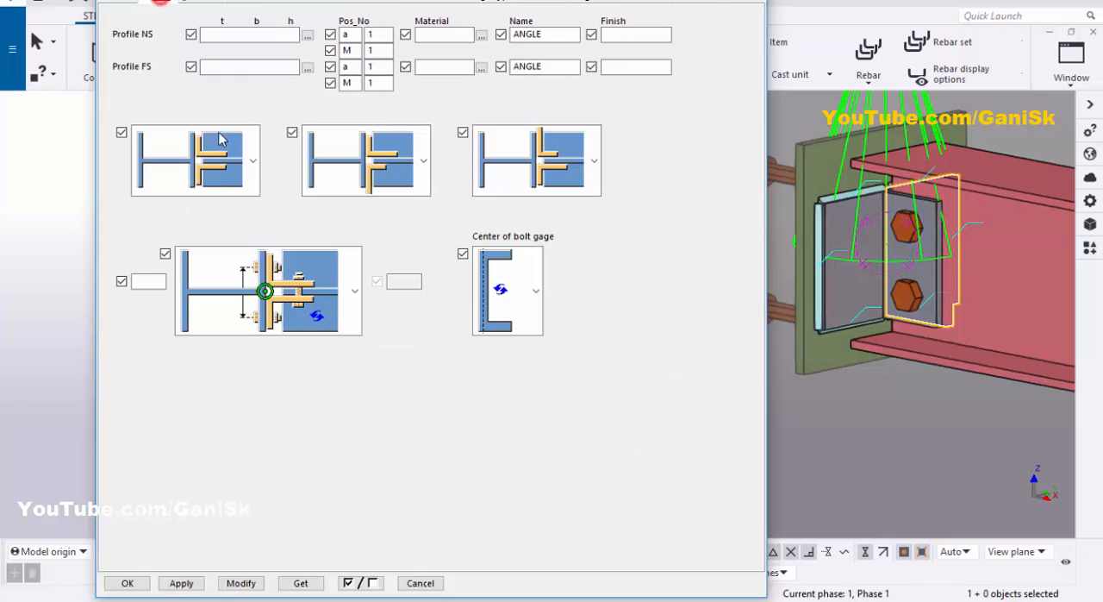
left_click(250, 176)
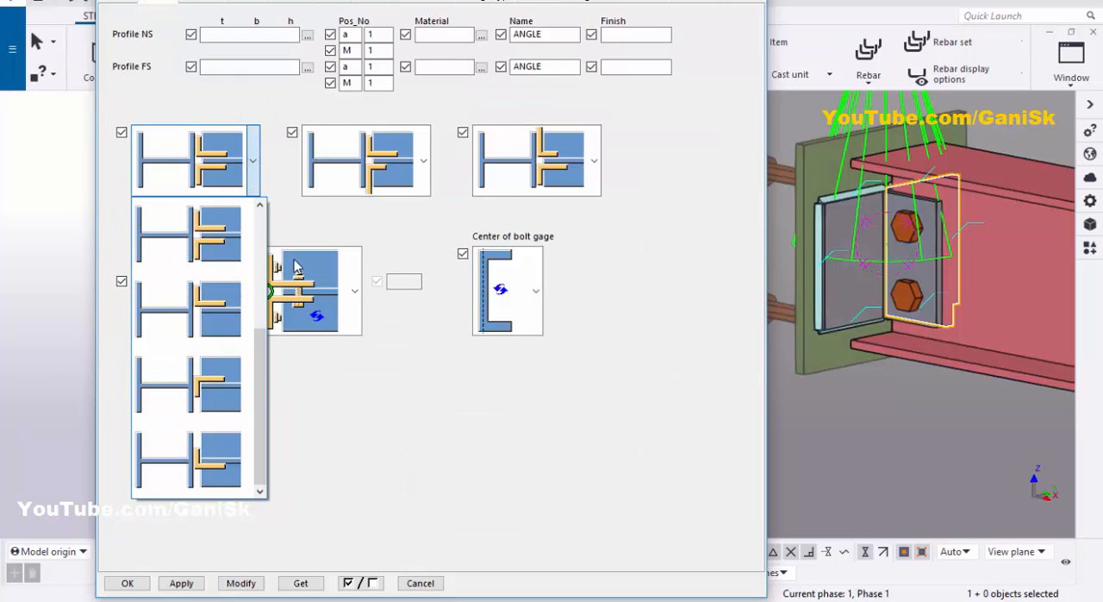
left_click(250, 163)
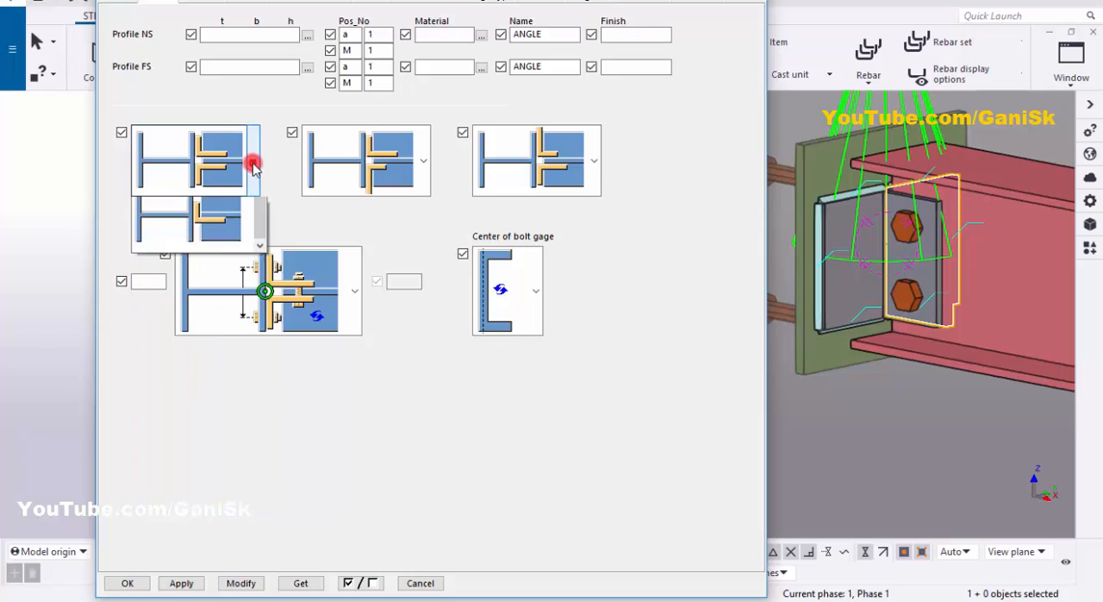
left_click(247, 161)
left_click(214, 317)
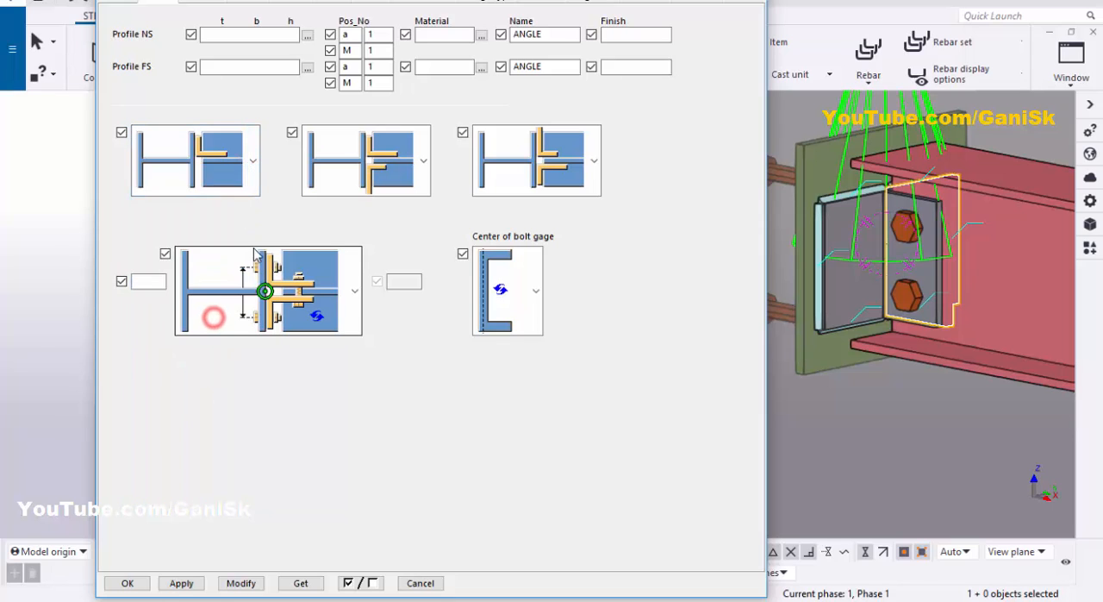
left_click(241, 582)
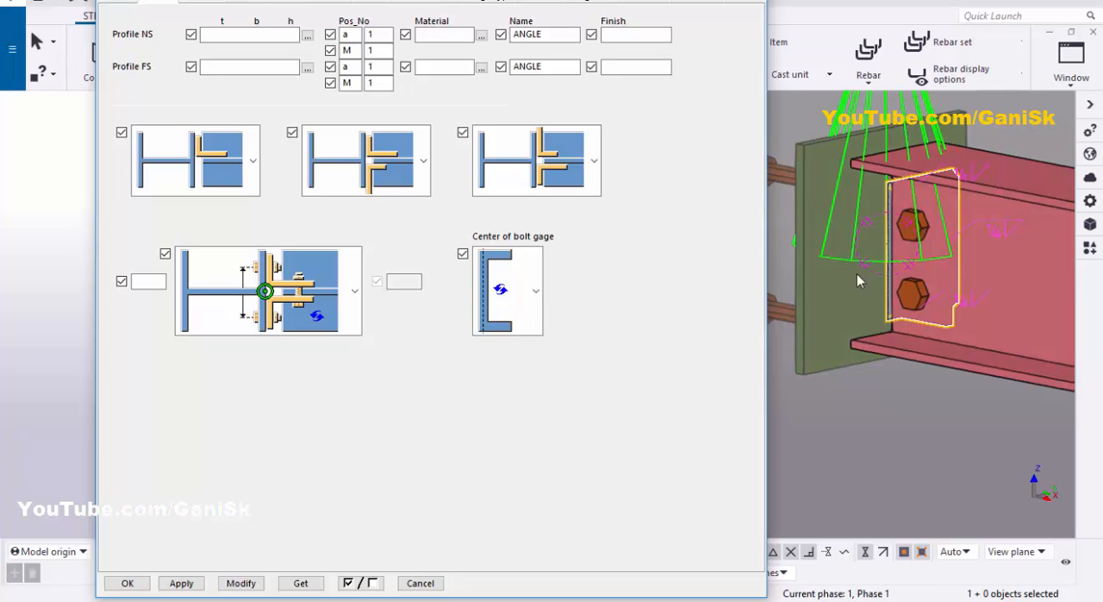
Step: Switch the single angle to the visible side of the beam web, apply the modification and close the connection settings
left_click(253, 161)
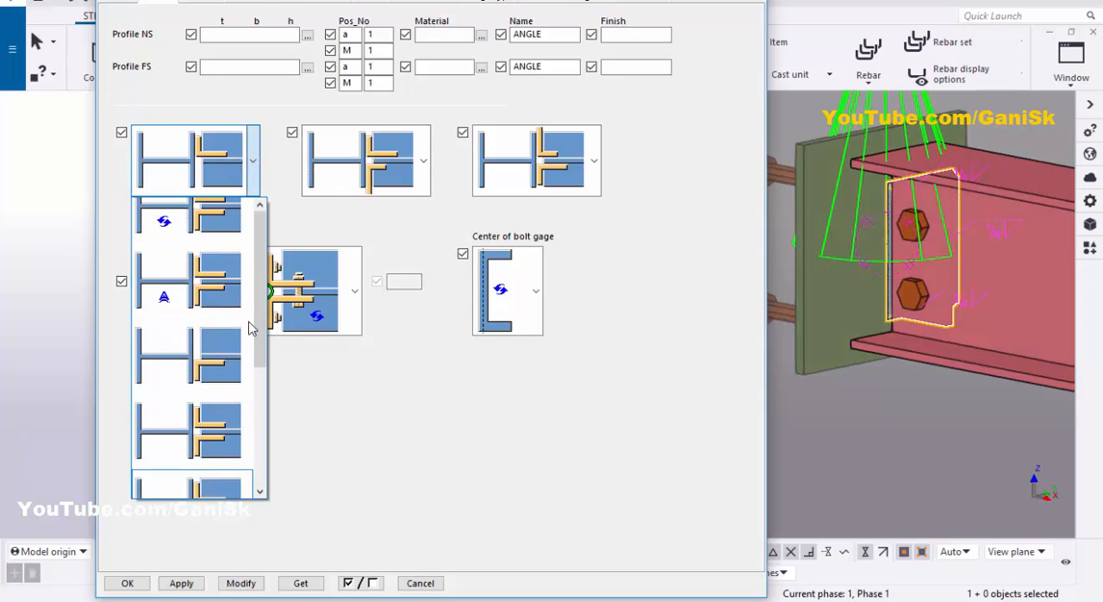
left_click(218, 384)
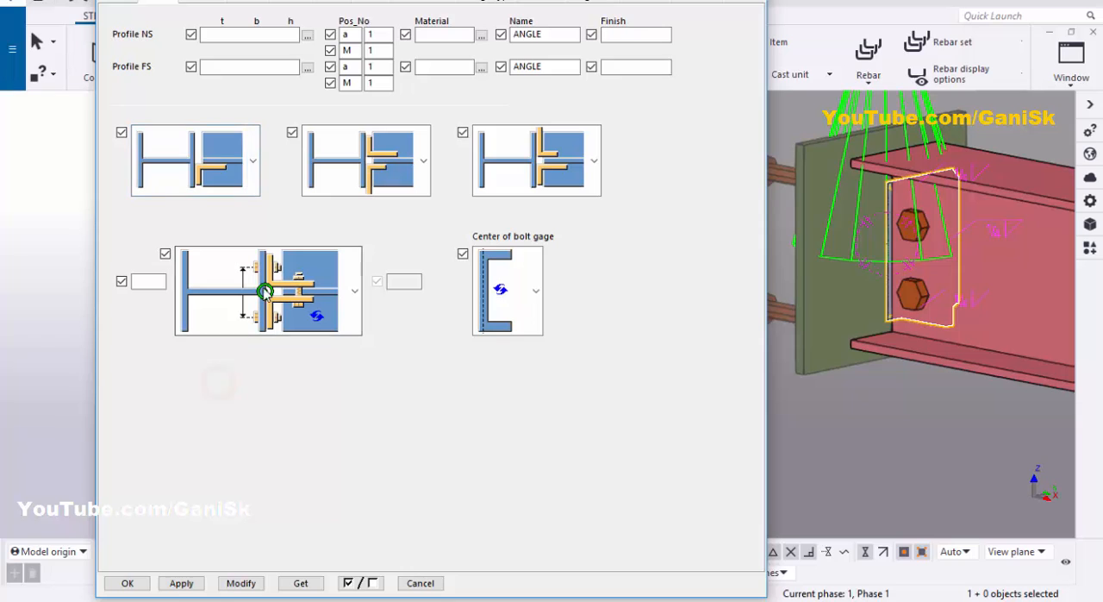
left_click(241, 583)
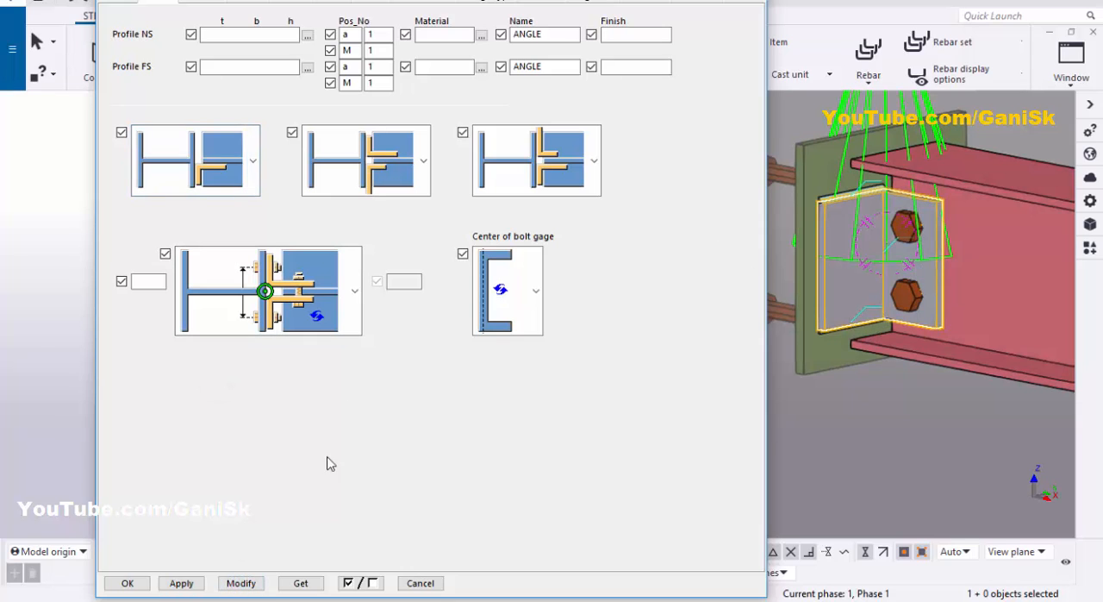
left_click(130, 582)
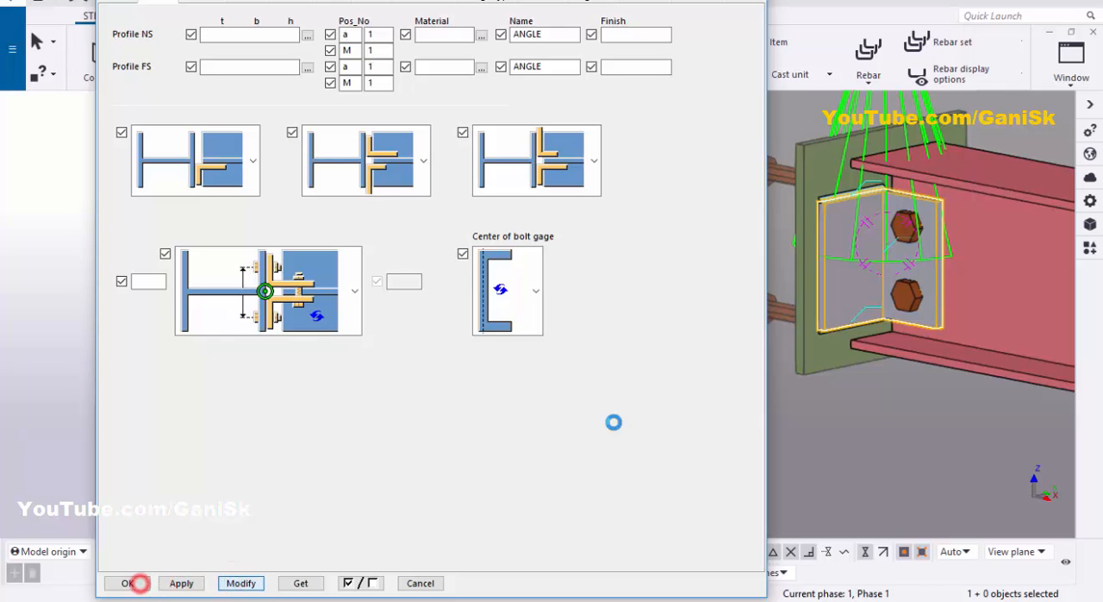
Step: Examine the single angle's weld to the embed plate and its bolts through the beam web
scroll(546, 348, "down", 3)
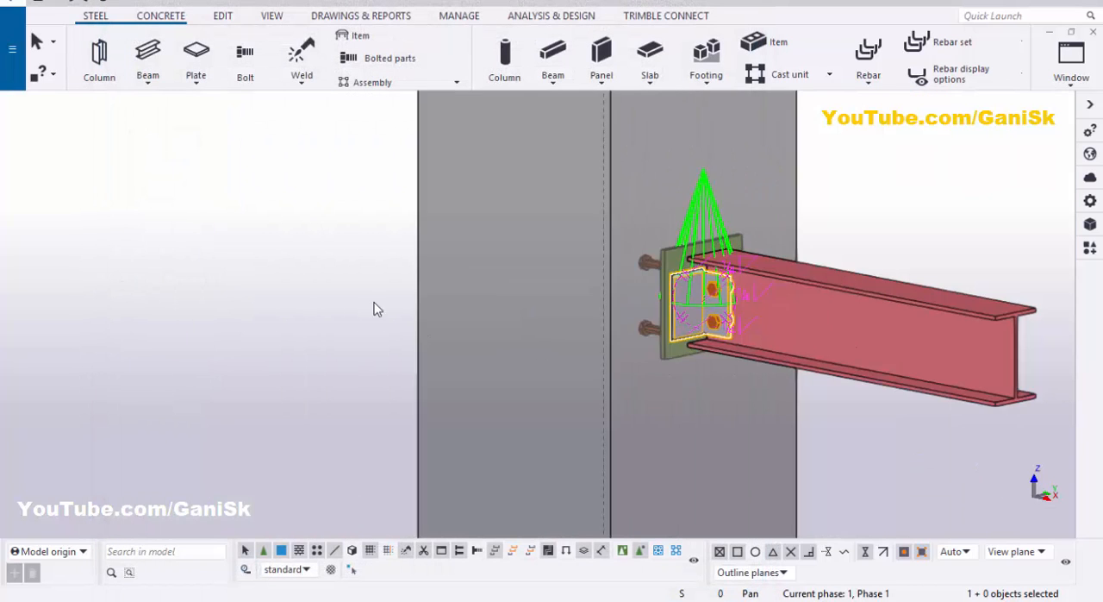
right_click(300, 203)
left_click(332, 293)
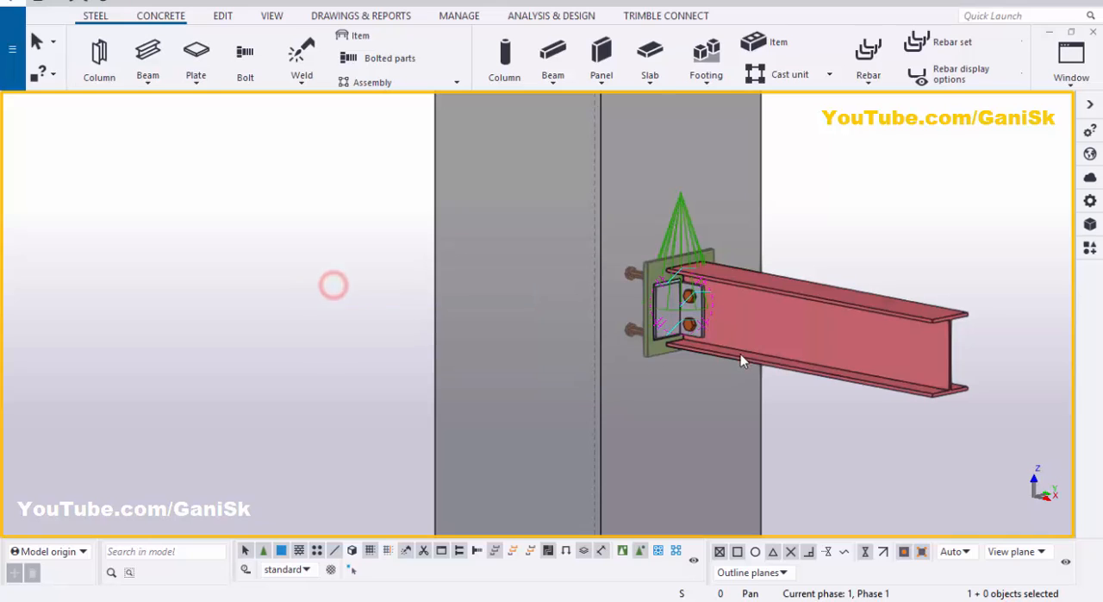
scroll(739, 356, "up", 4)
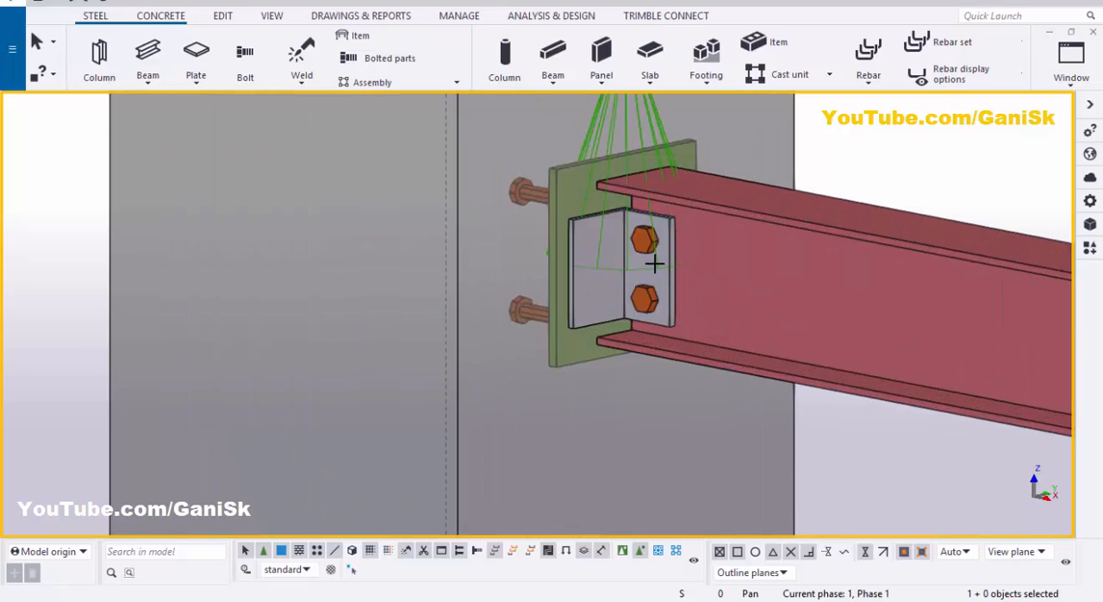
mouse_move(705, 263)
middle_mouse_down("ctrl")
mouse_move(724, 272)
mouse_move(505, 285)
mouse_move(424, 253)
mouse_move(730, 277)
mouse_move(721, 293)
mouse_move(698, 244)
middle_mouse_up("ctrl")
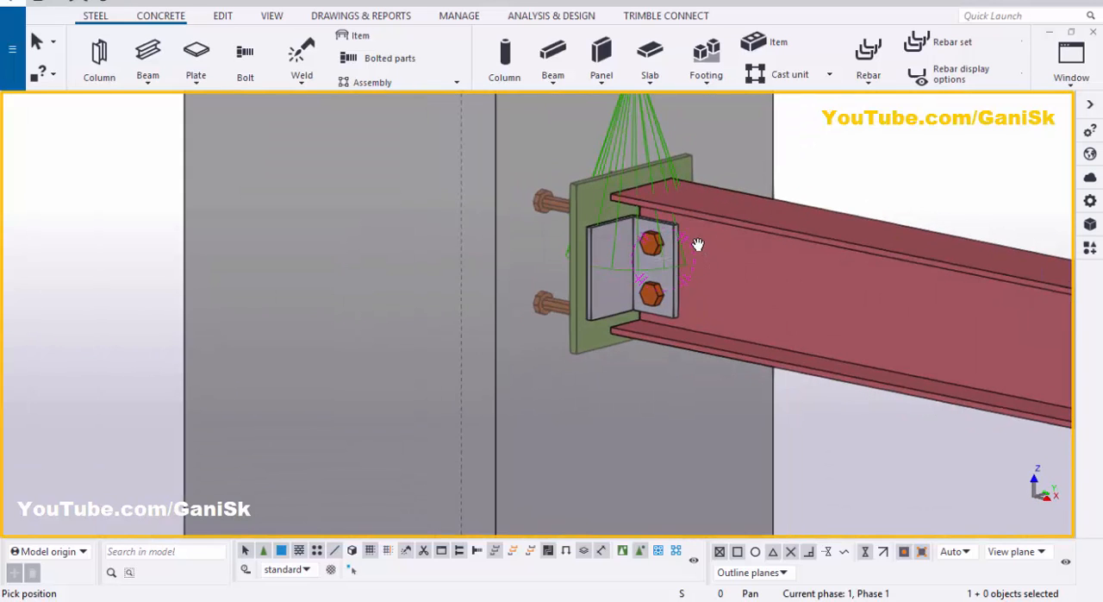
scroll(698, 244, "up", 4)
scroll(620, 285, "down", 4)
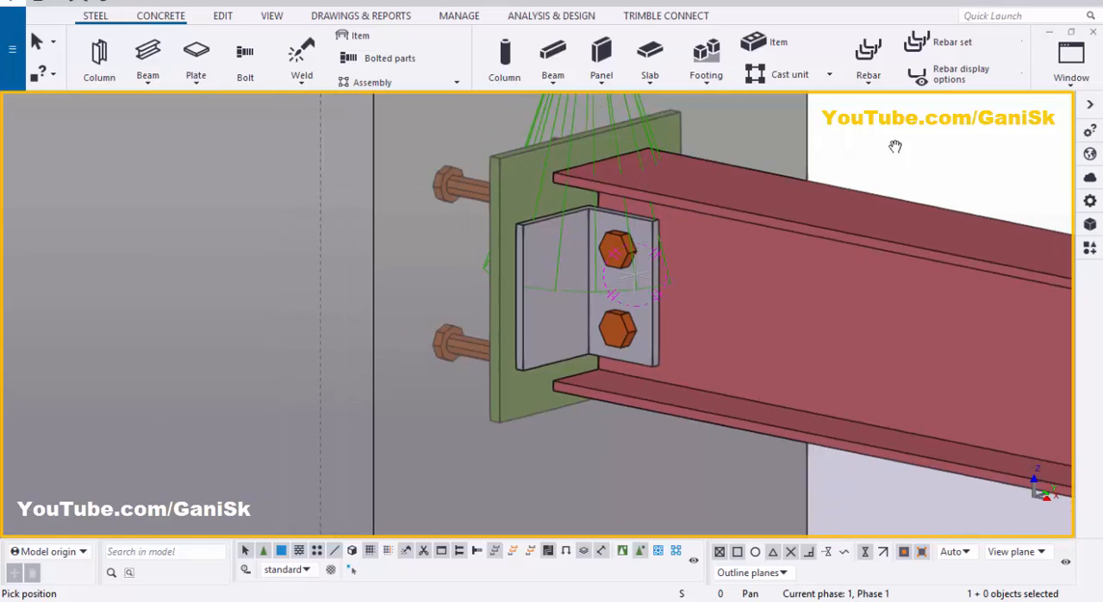
right_click(900, 120)
left_click(909, 134)
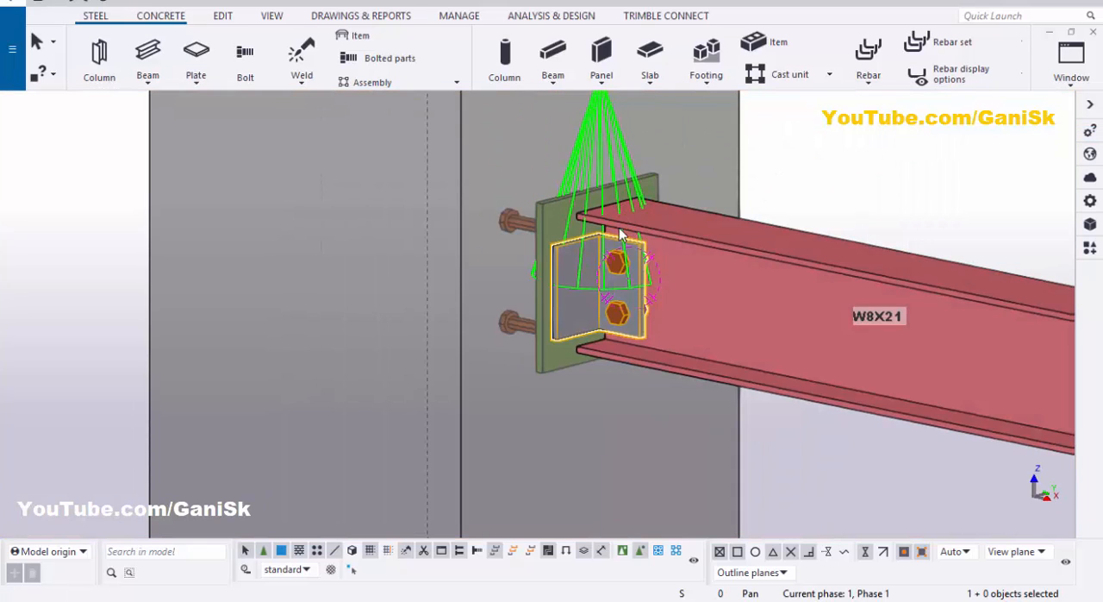
Step: Delete the clip angle connection and search the applications and components catalog for 146
key("Delete")
left_click(1090, 247)
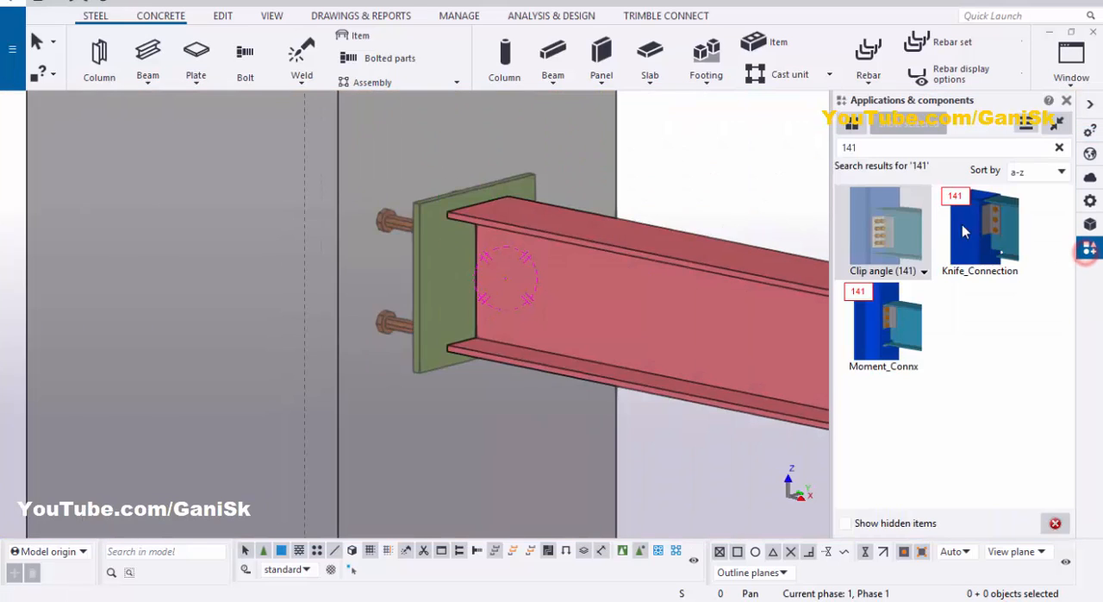
double_click(872, 150)
type("146")
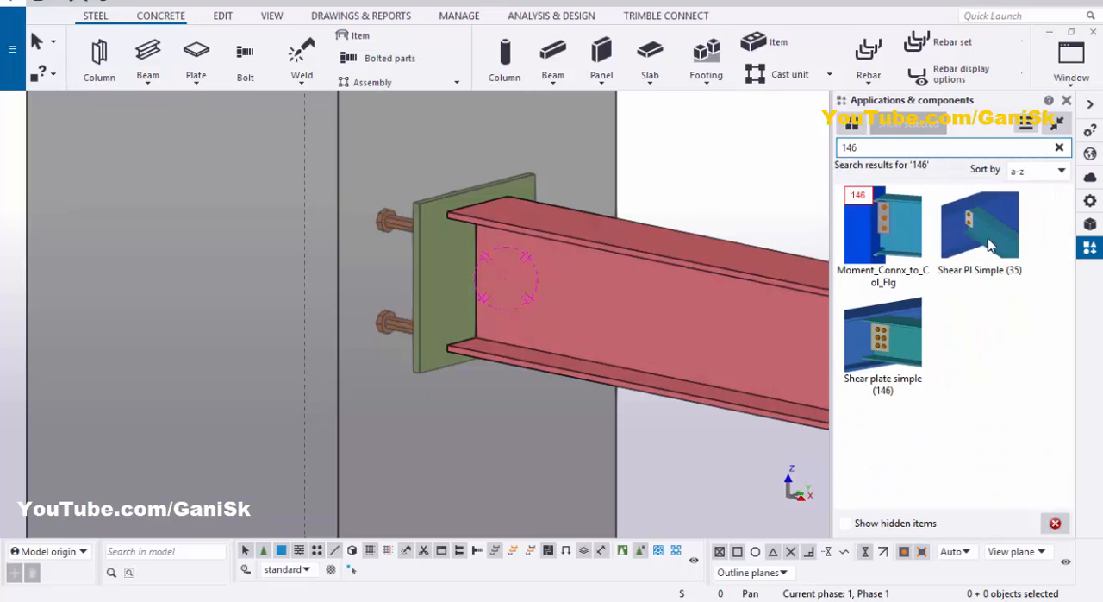
Step: Apply Shear Pl Simple (35) with the embed plate as main part and the steel beam as secondary part, then close the catalog and end the command
left_click(996, 254)
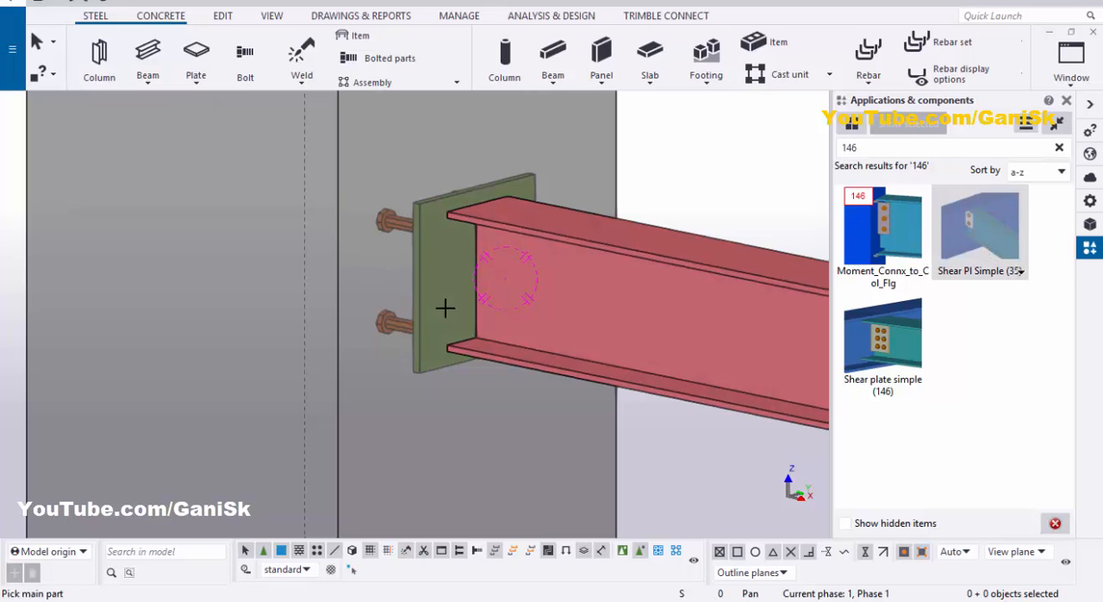
scroll(428, 284, "up", 2)
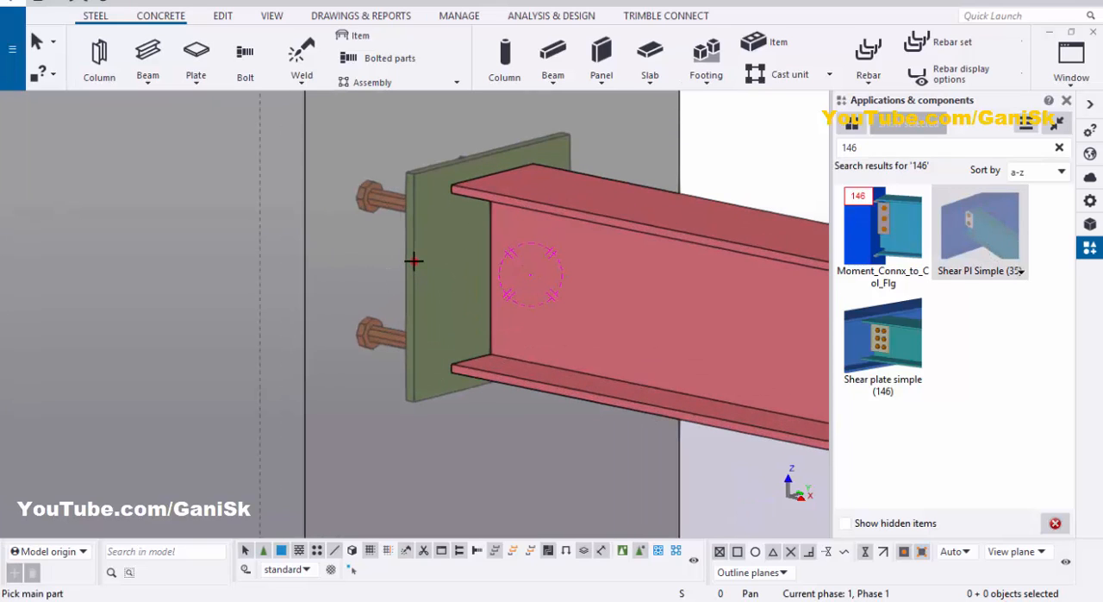
left_click(439, 269)
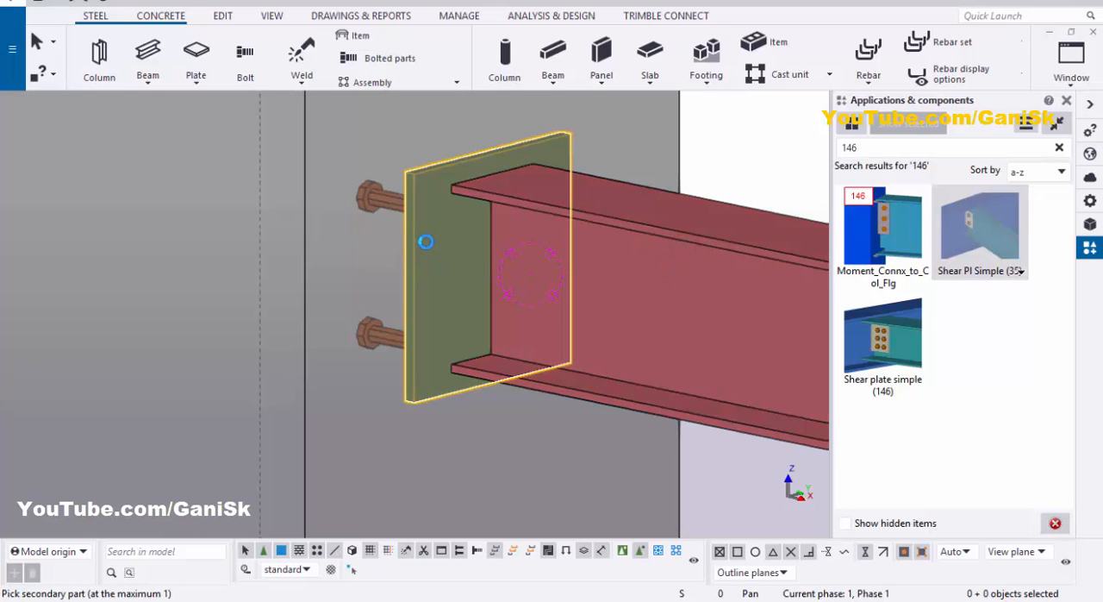
left_click(1066, 101)
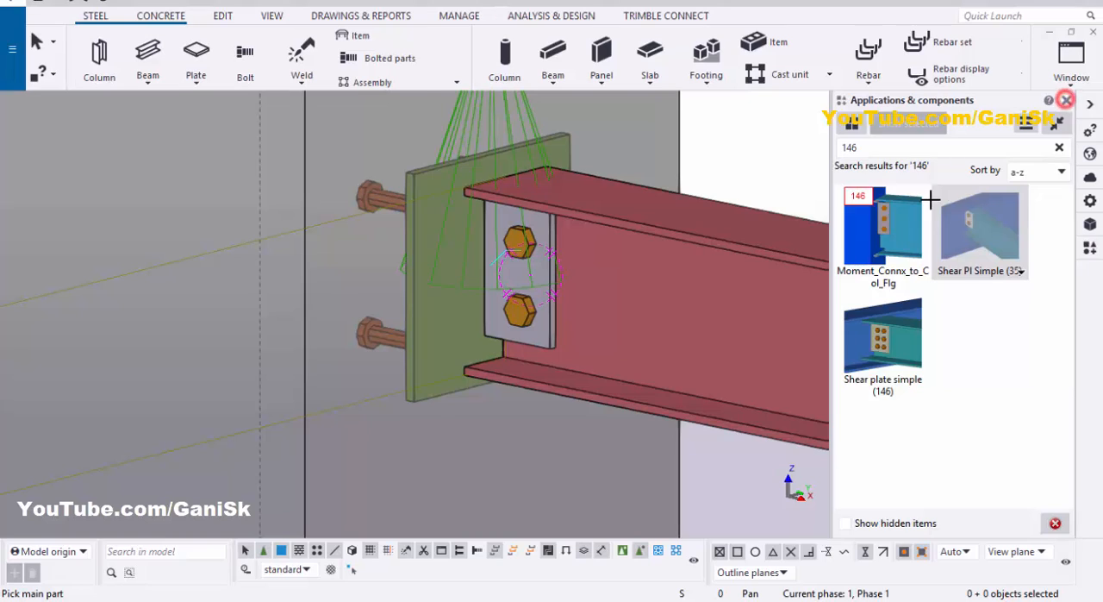
right_click(877, 139)
left_click(895, 147)
right_click(901, 118)
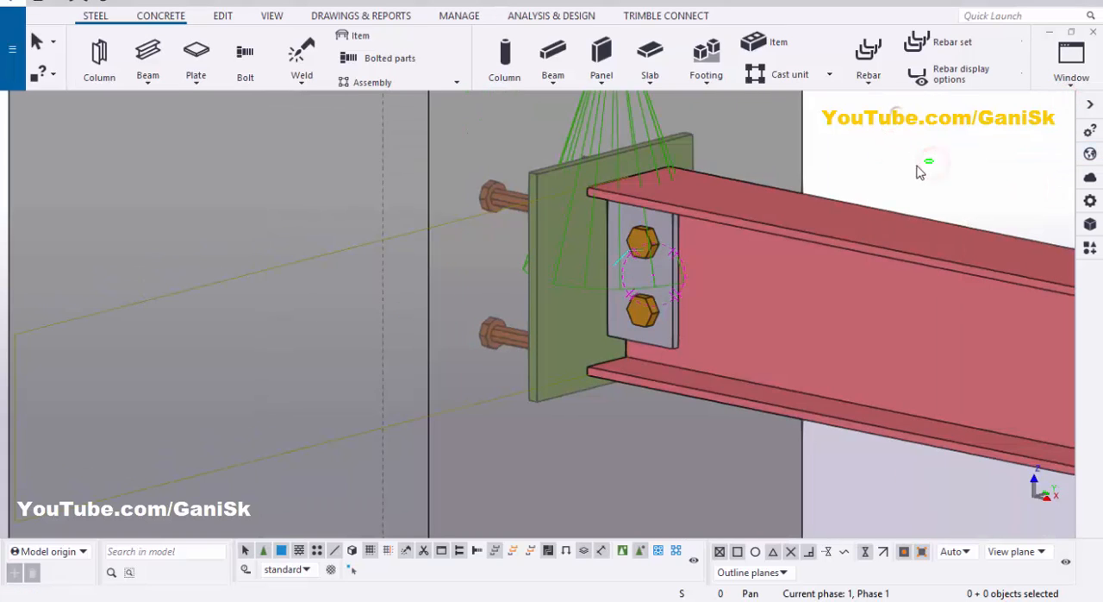
left_click(920, 207)
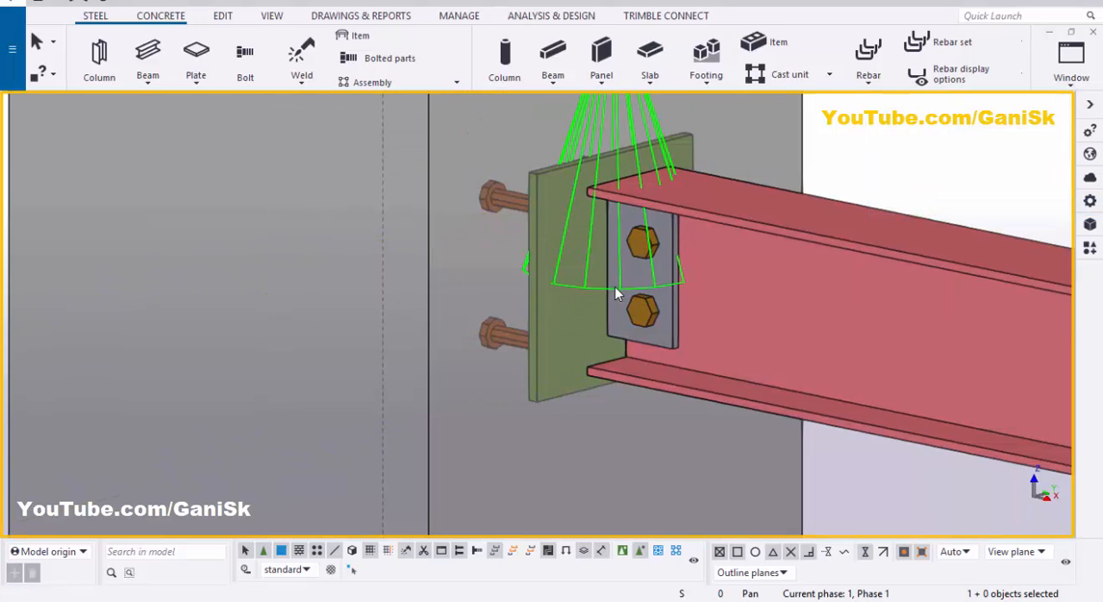
Step: End the running command, open the Shear Pl Simple (35) connection's settings and set its bolt size to 1/2
scroll(614, 284, "up", 3)
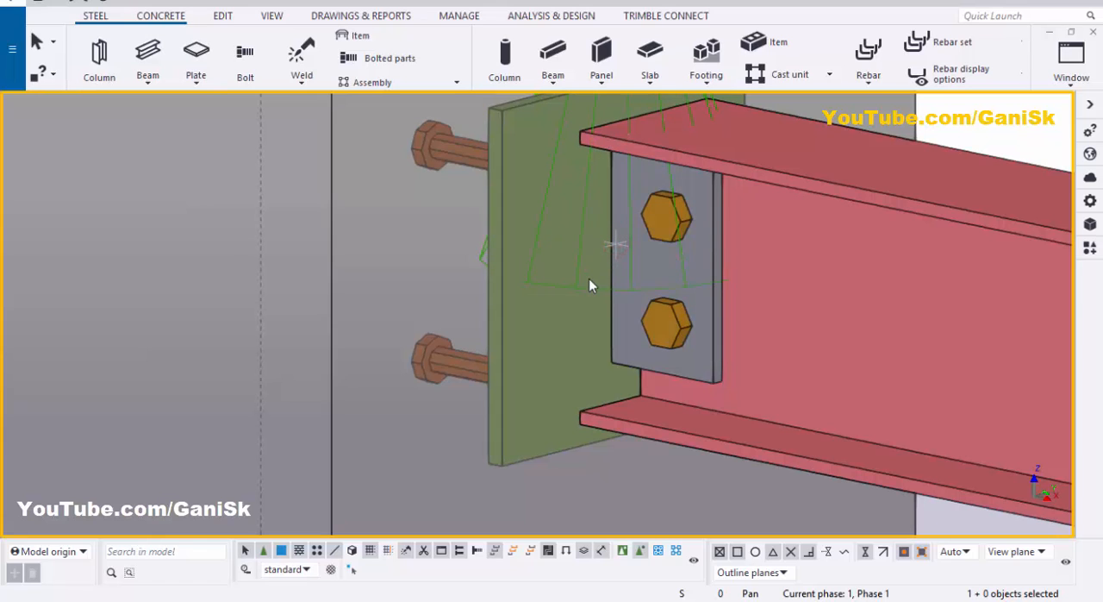
scroll(655, 258, "down", 2)
right_click(849, 127)
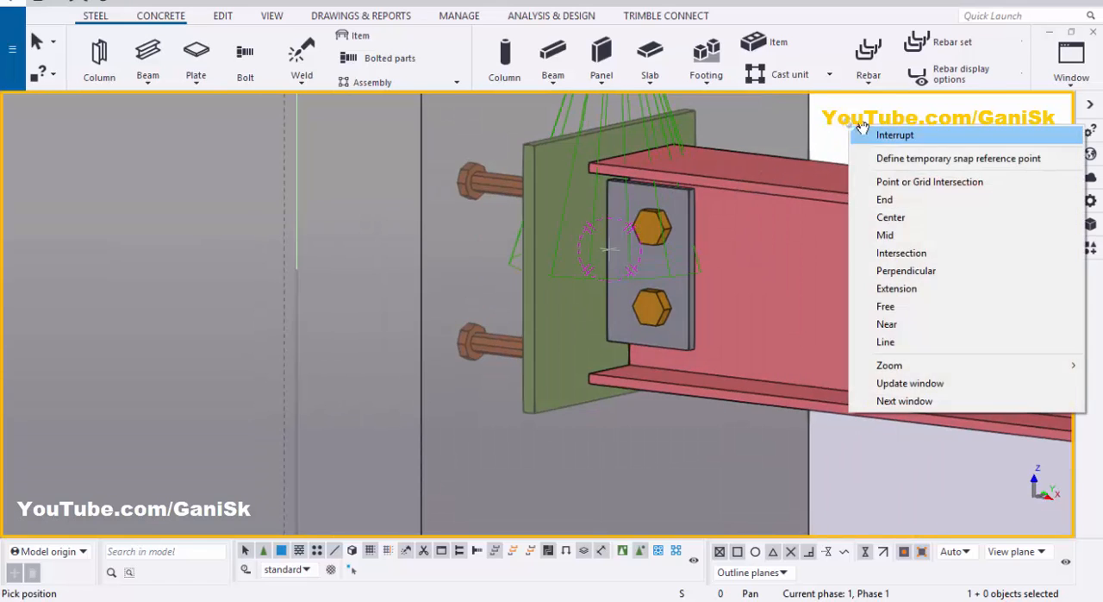
left_click(879, 138)
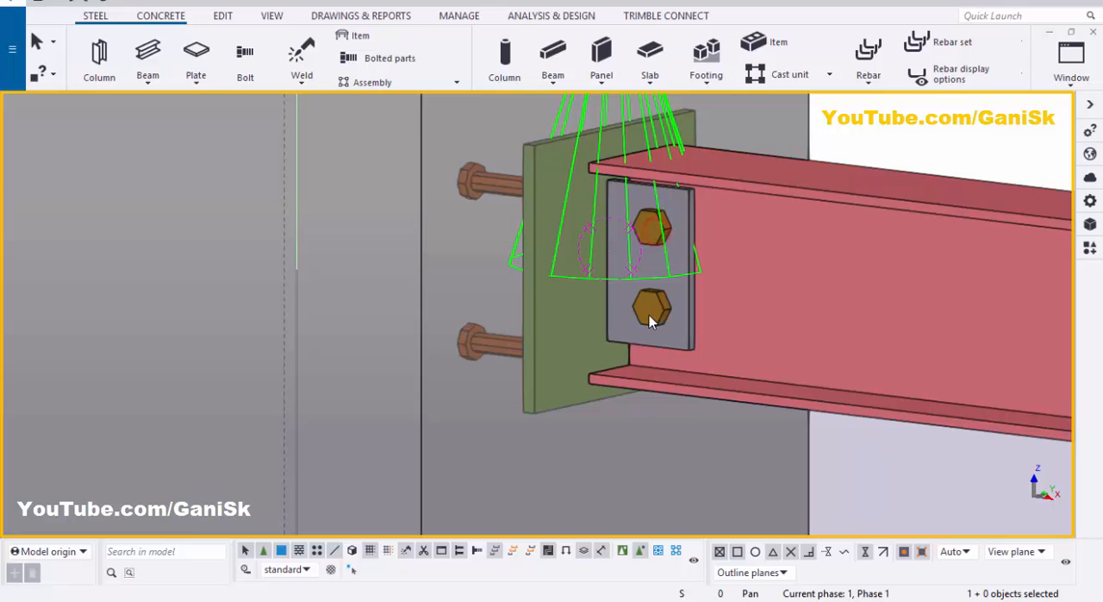
double_click(668, 301)
left_click(388, 100)
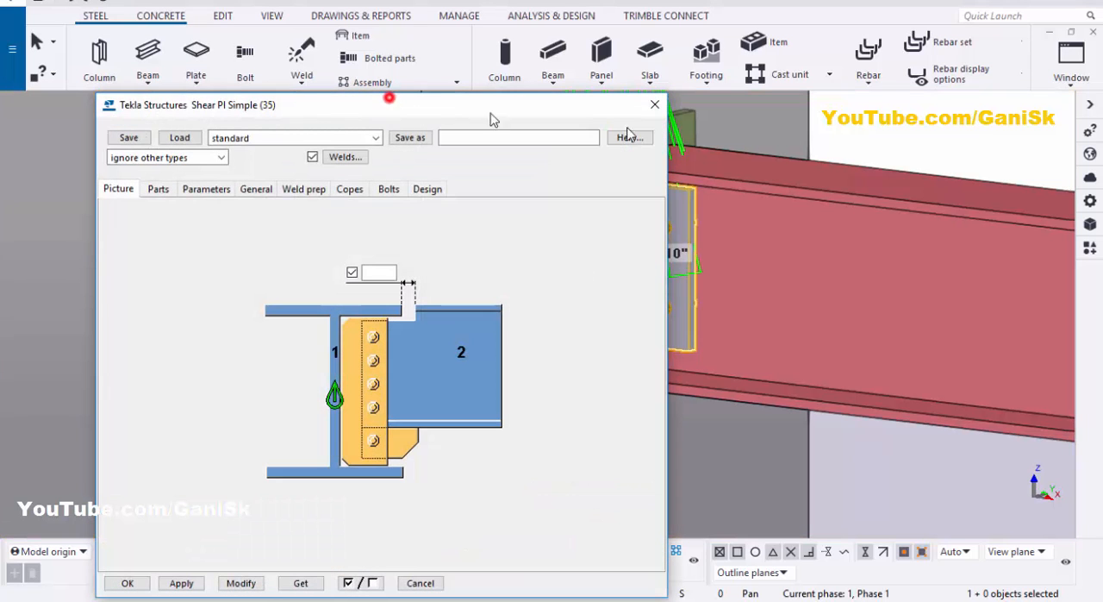
mouse_move(500, 105)
left_mouse_down()
mouse_move(833, 108)
mouse_move(968, 44)
left_mouse_up()
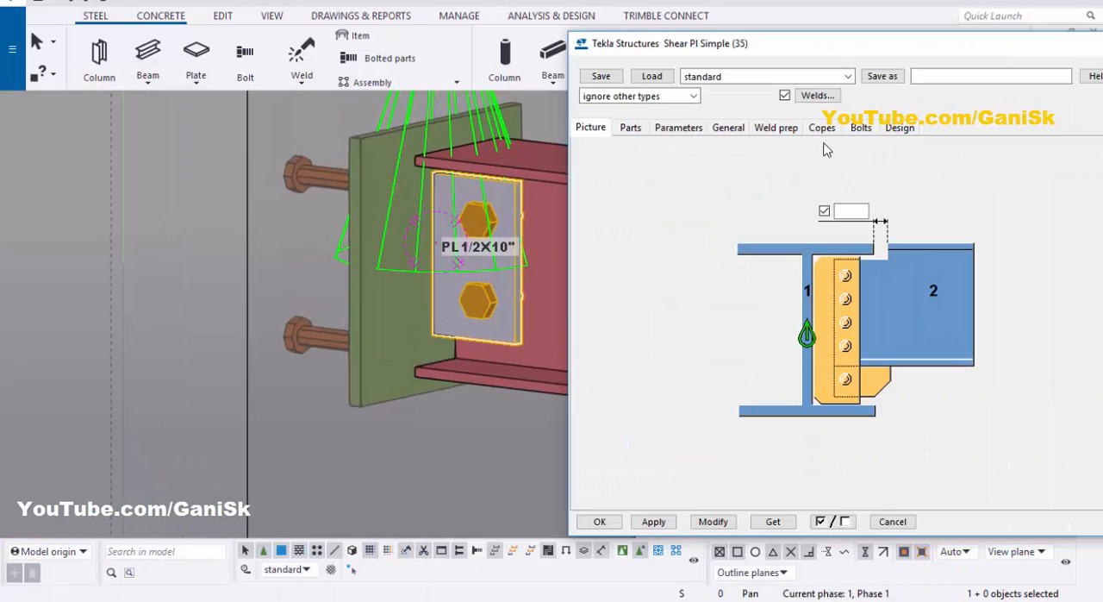
left_click(861, 127)
left_click(696, 154)
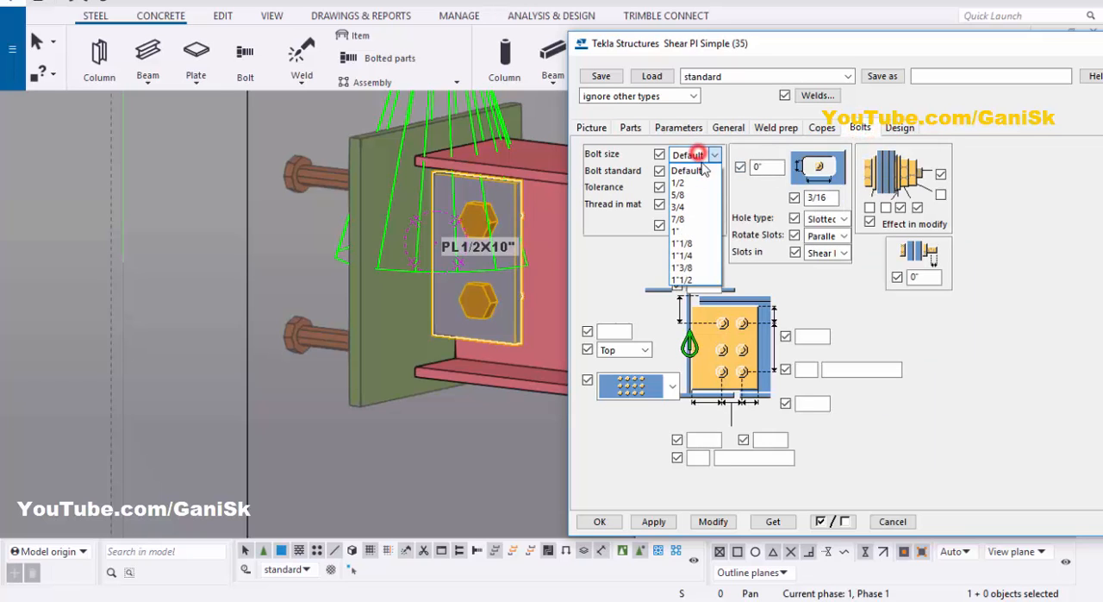
left_click(698, 182)
Step: Set 2 vertical bolts at 2"1/2 spacing with 1"1/2 top and bottom edge distances, positioned from Middle, and apply the modification
left_click(808, 338)
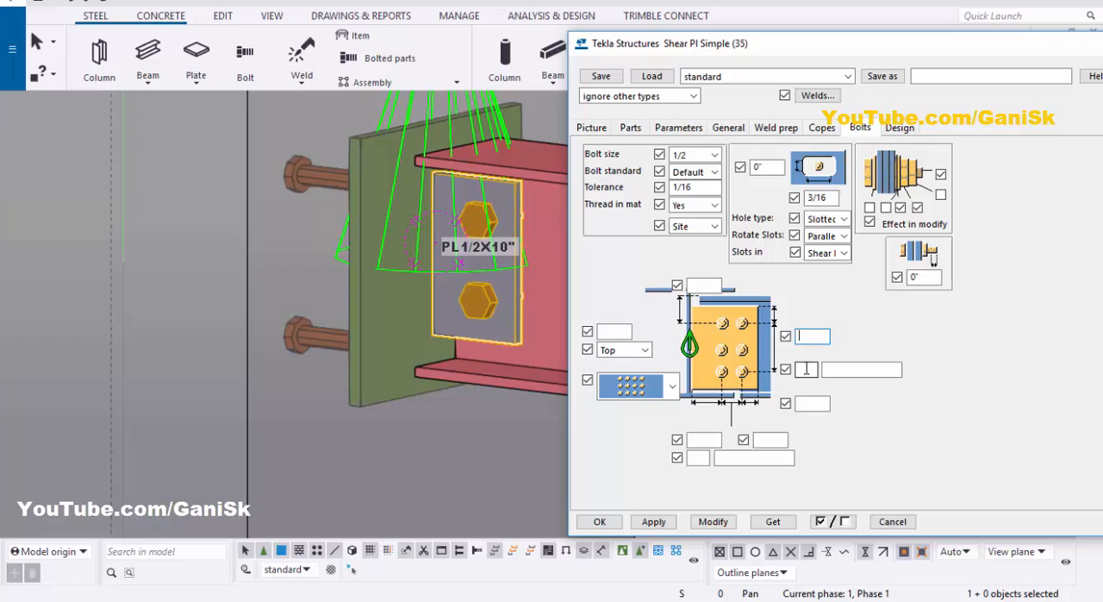
type("1\"1/2")
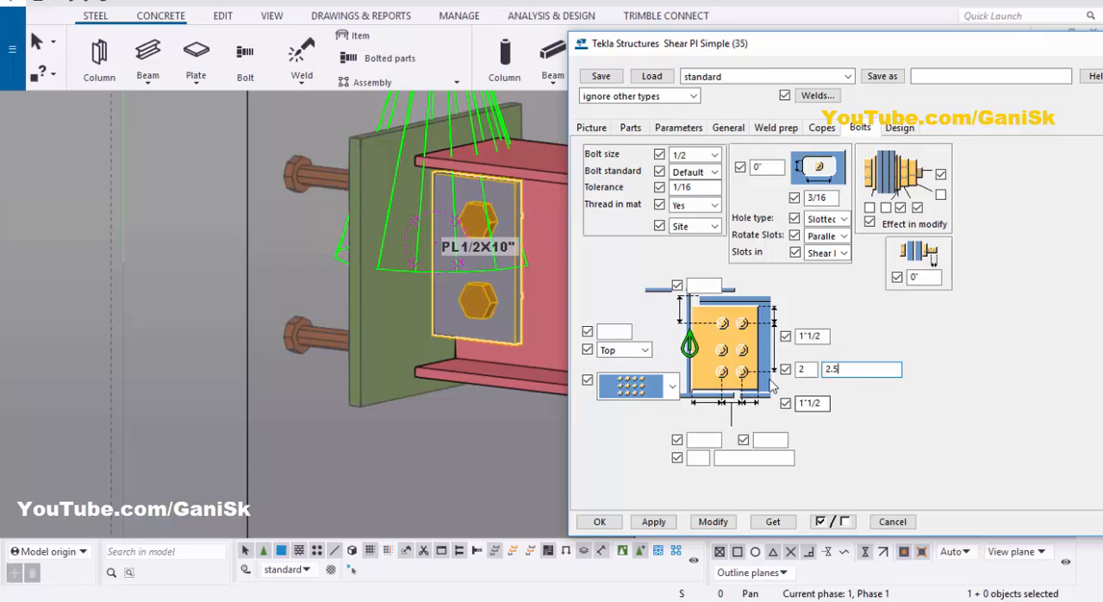
left_click(635, 358)
left_click(621, 404)
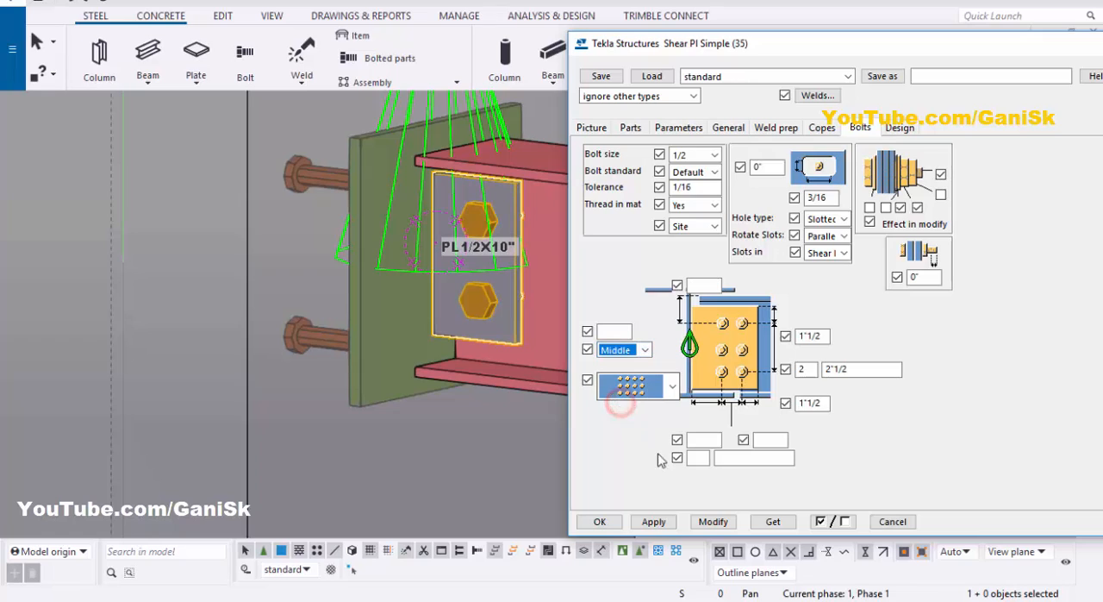
left_click(704, 521)
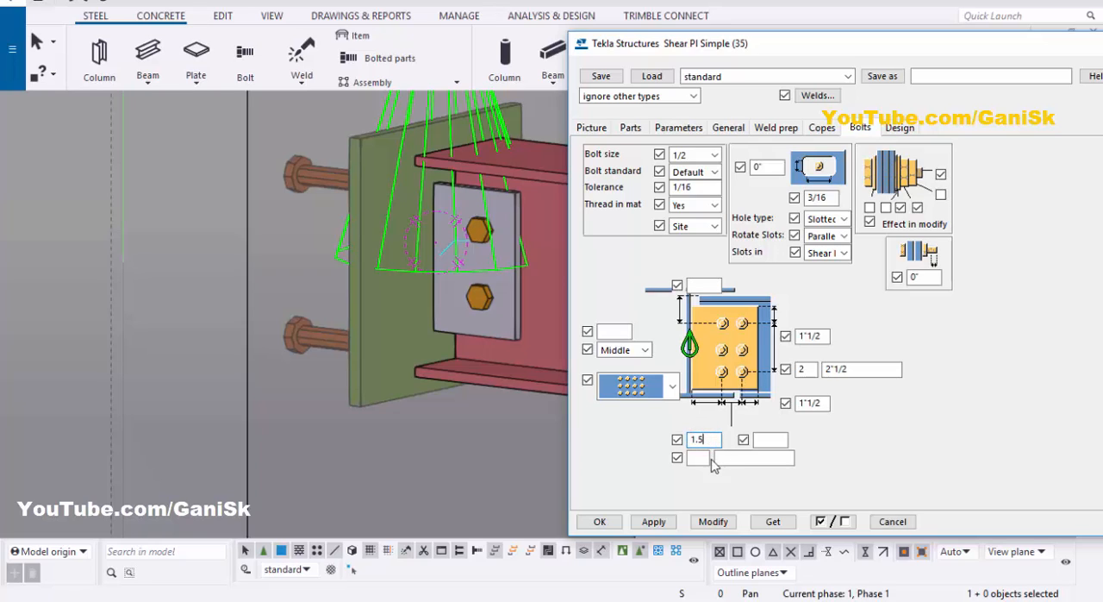
Step: Set 1 bolt column with horizontal edge distances of 2" and 1"1/2, apply the modification and close the connection settings
type("2'")
type("1")
left_click(729, 459)
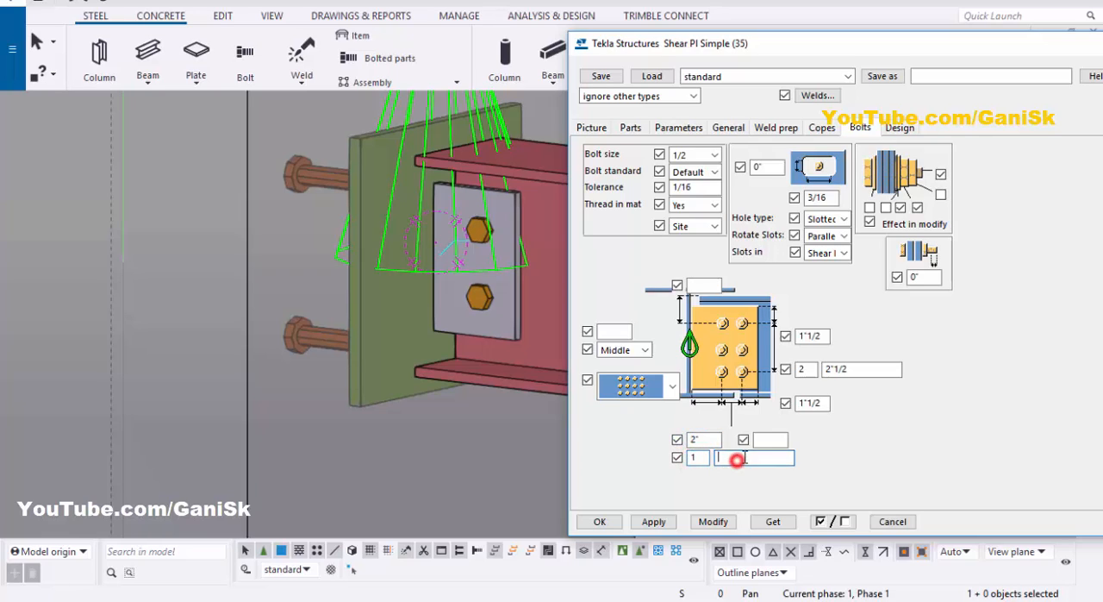
left_click(767, 440)
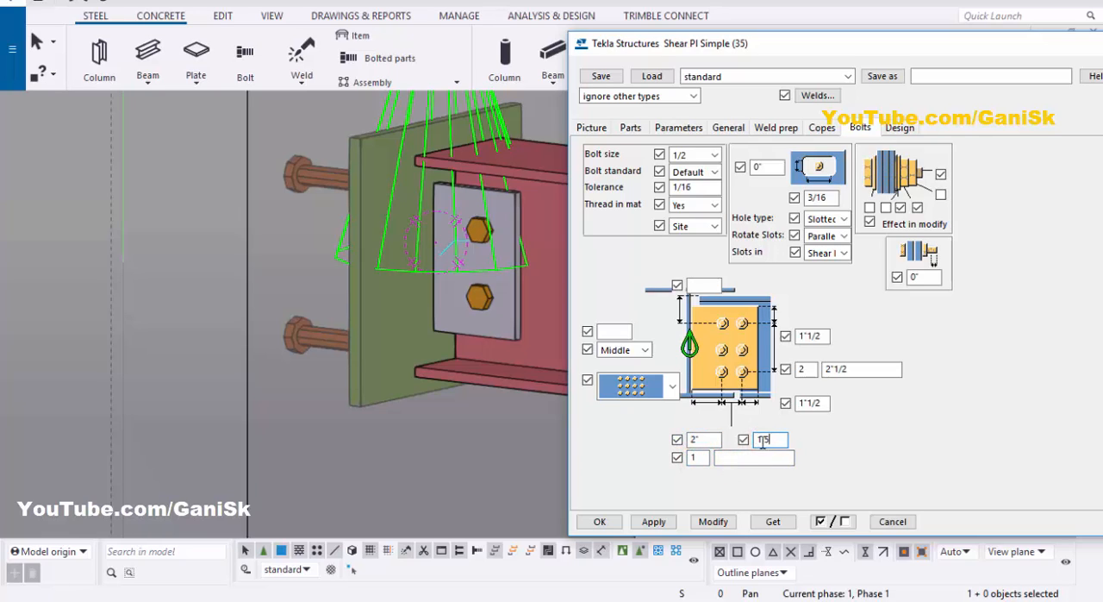
left_click(713, 521)
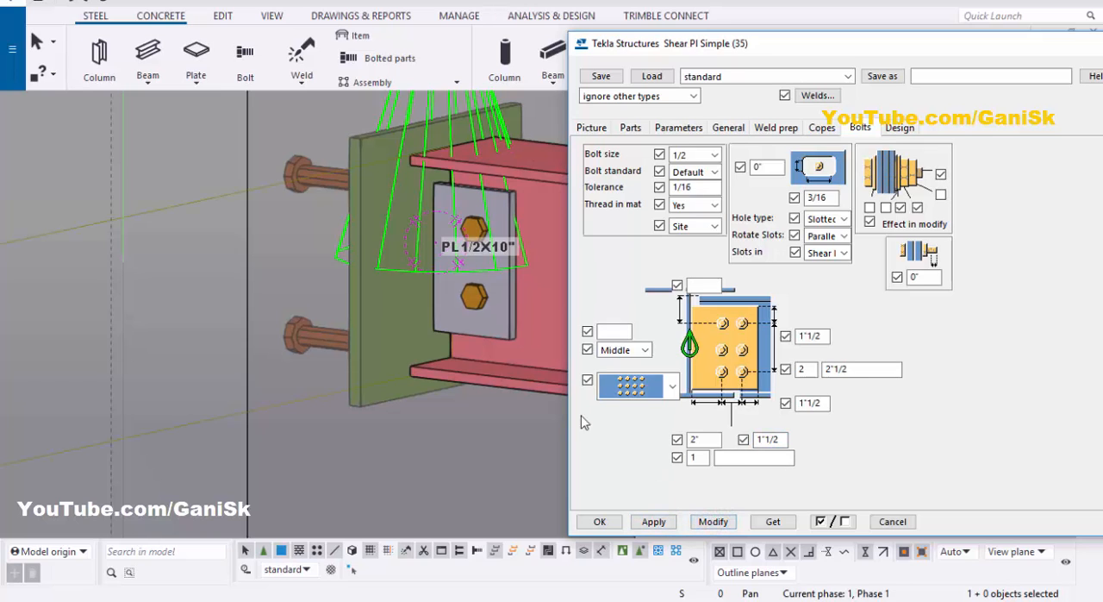
scroll(464, 236, "down", 3)
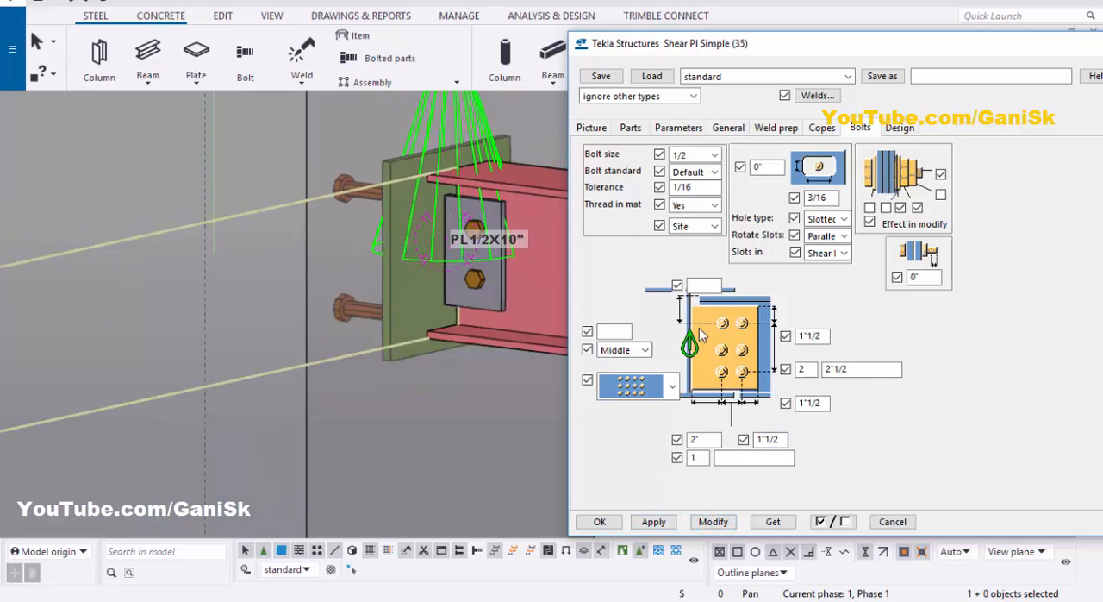
left_click(712, 521)
left_click(600, 522)
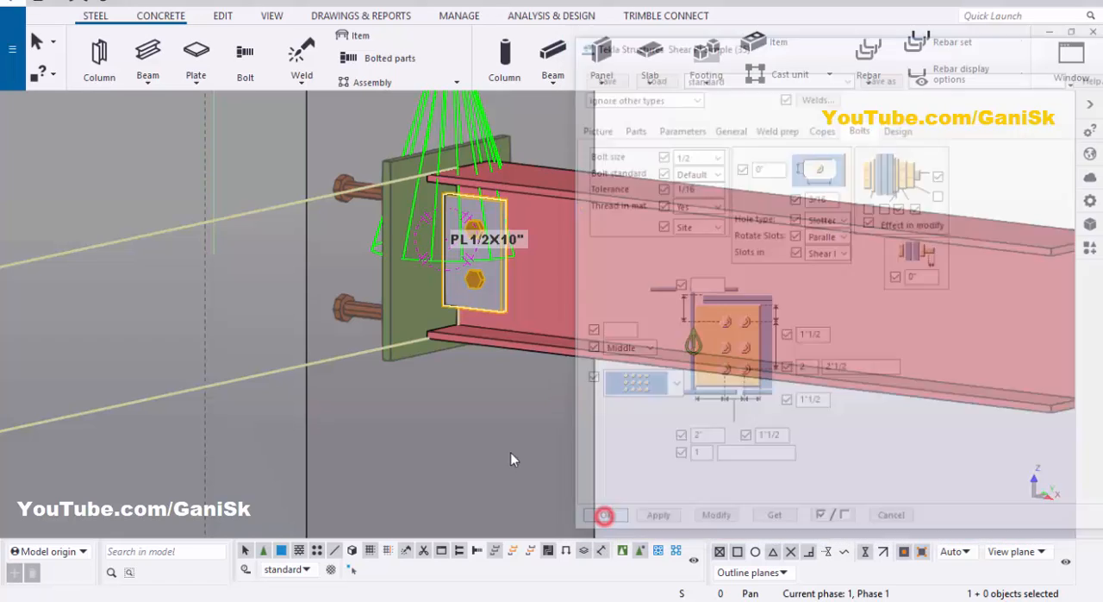
Step: Redraw the view and examine the modified shear plate and its bolts between the embed plate and the beam web
scroll(561, 390, "down", 3)
right_click(688, 253)
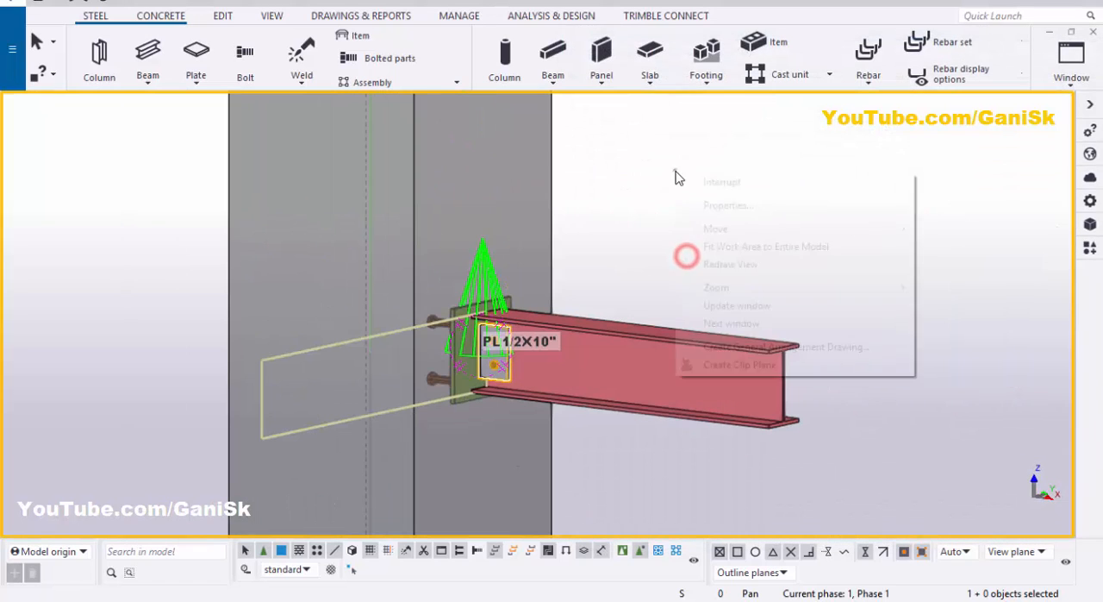
left_click(718, 266)
scroll(483, 354, "up", 5)
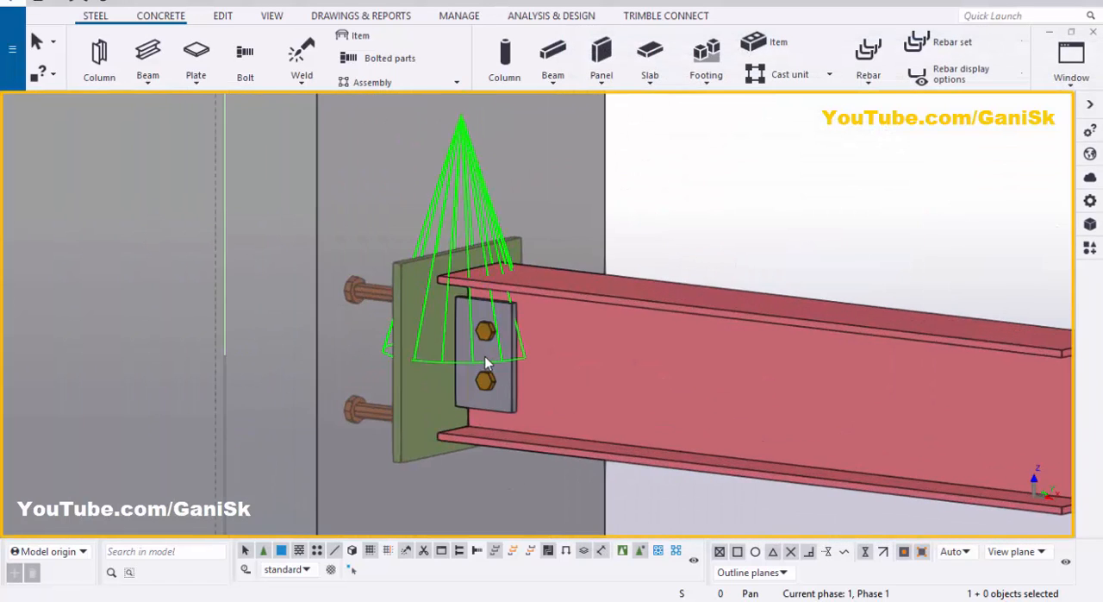
middle_click_drag(472, 323, 542, 164, "ctrl")
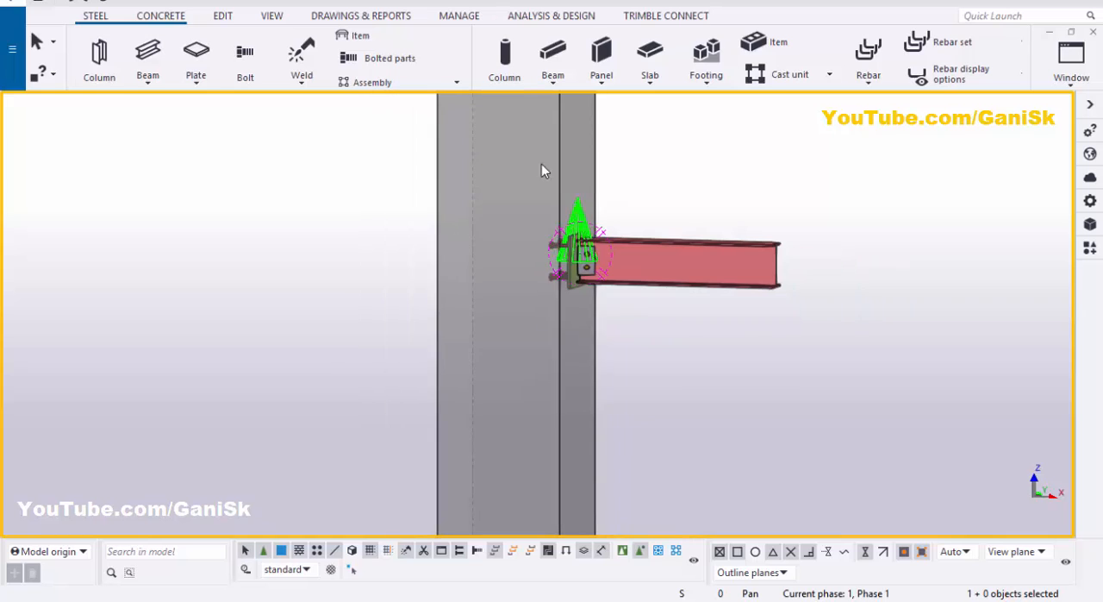
Step: Search the applications and components catalog for 57 and include hidden items in the results
left_click(1092, 248)
double_click(872, 150)
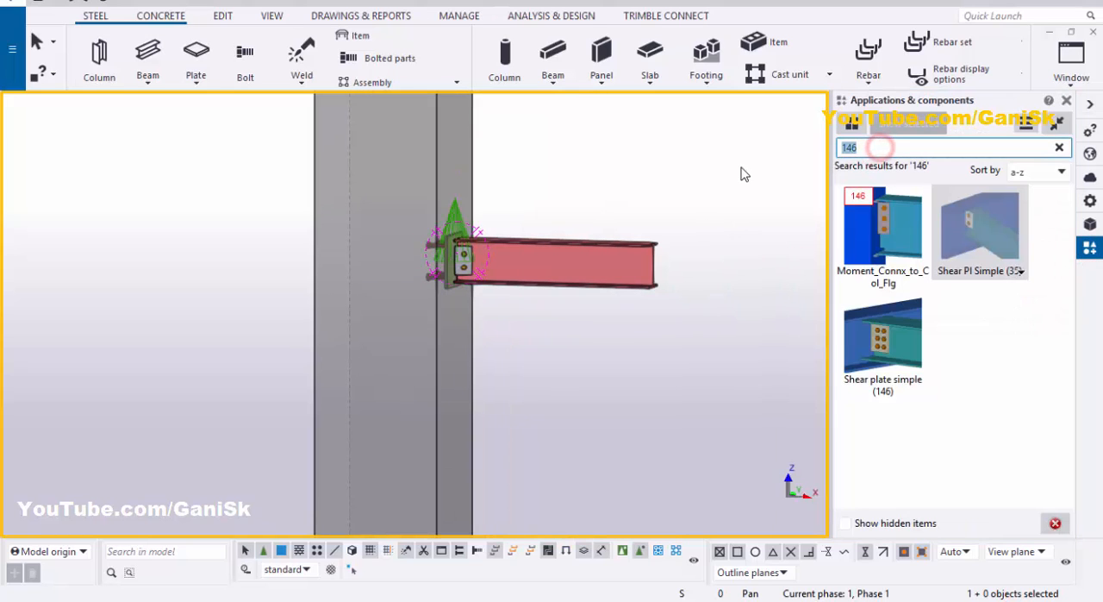
type("57")
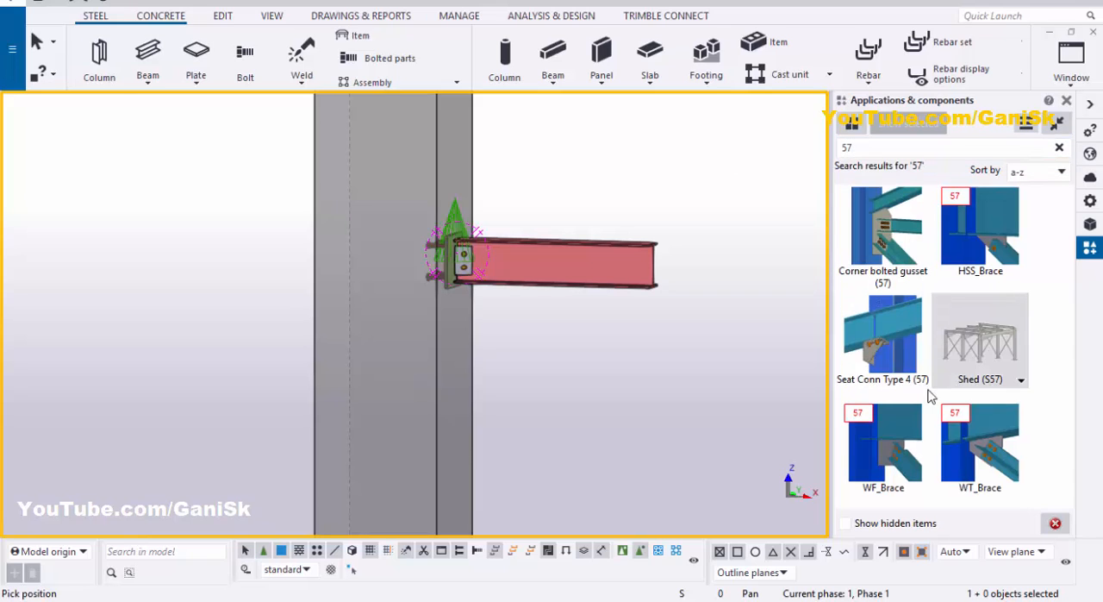
left_click(845, 523)
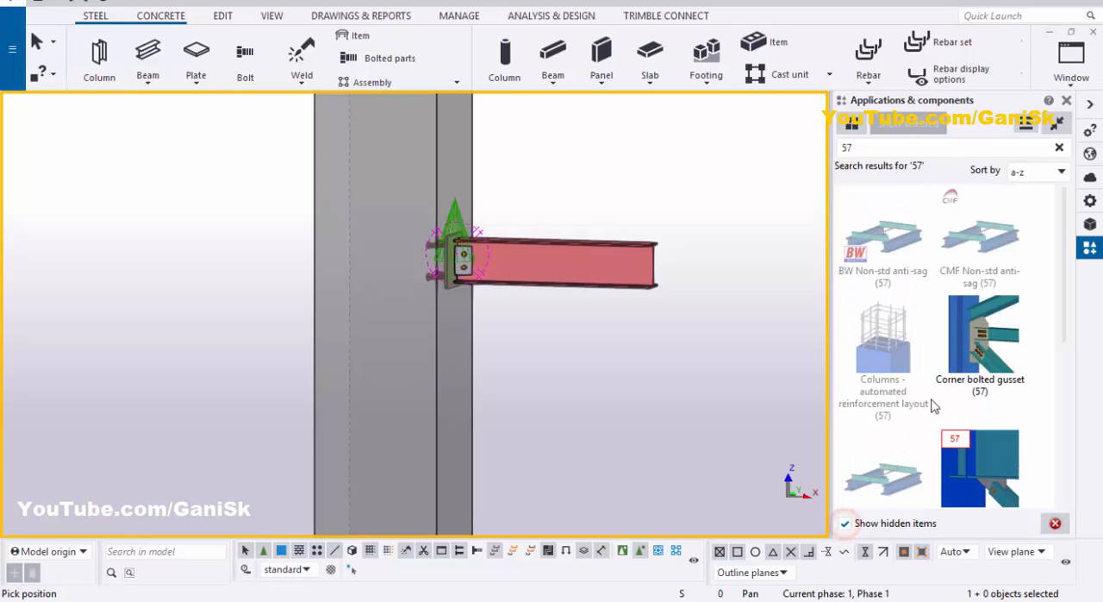
Step: Apply Columns - automated reinforcement layout (57) to the concrete column, then end the command and close the catalog
left_click(890, 343)
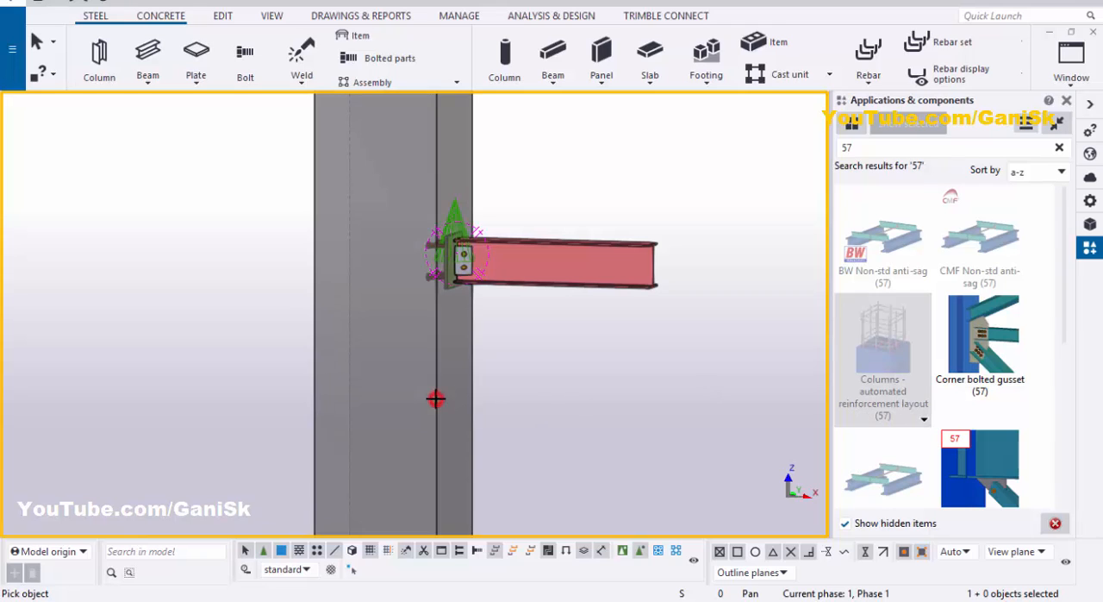
left_click(464, 408)
scroll(466, 404, "down", 3)
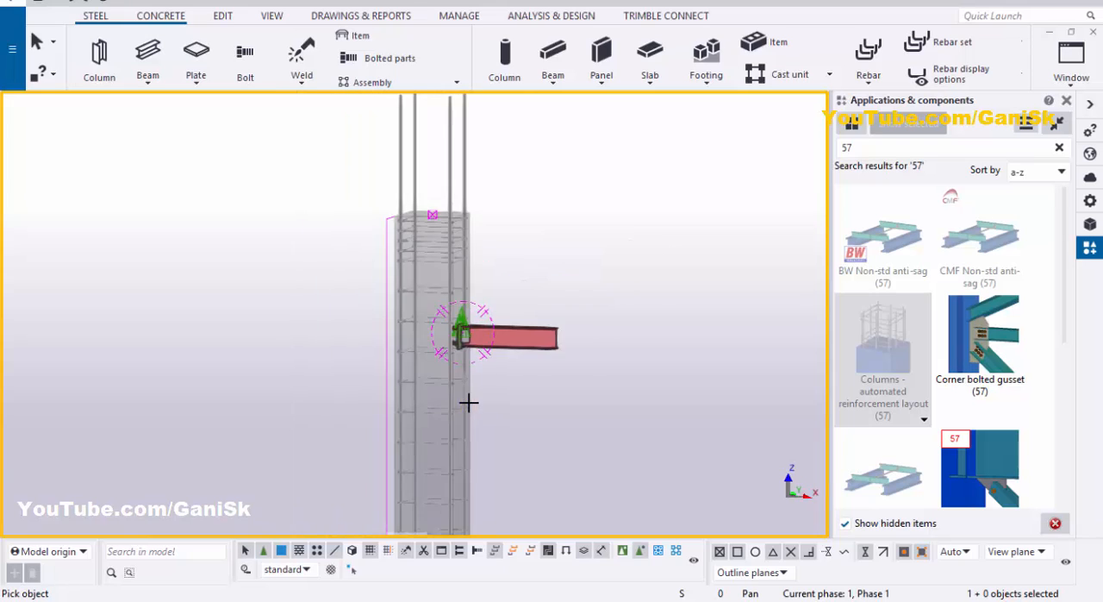
right_click(541, 174)
left_click(559, 179)
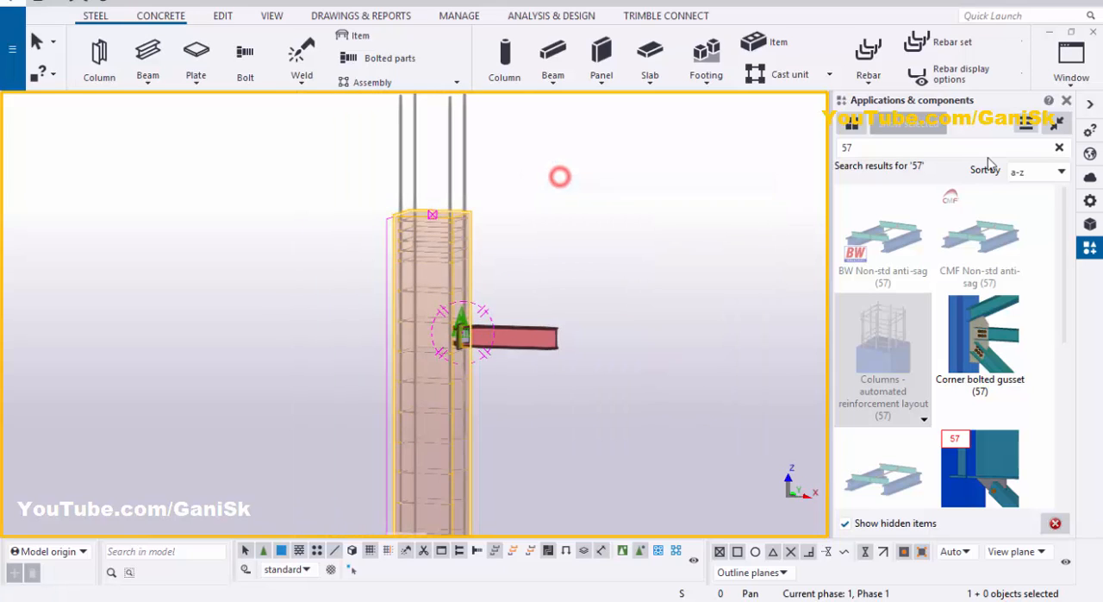
left_click(1066, 100)
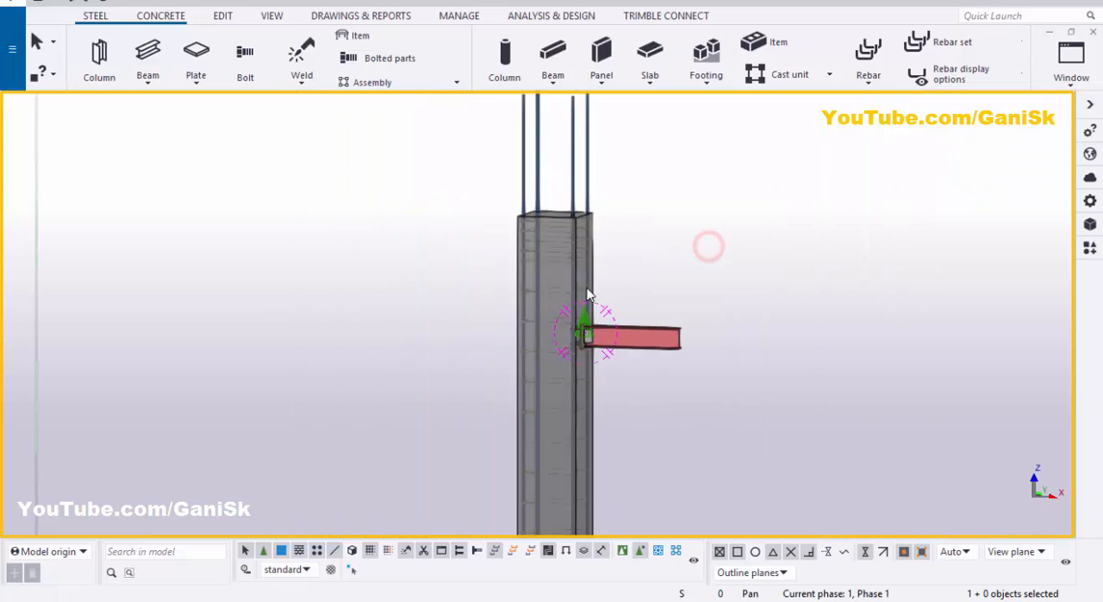
Step: Switch to component selection and review the column reinforcement's strand, longitudinal rebar, tie, secondary and circular column settings, then close them
scroll(587, 293, "up", 5)
scroll(556, 418, "down", 4)
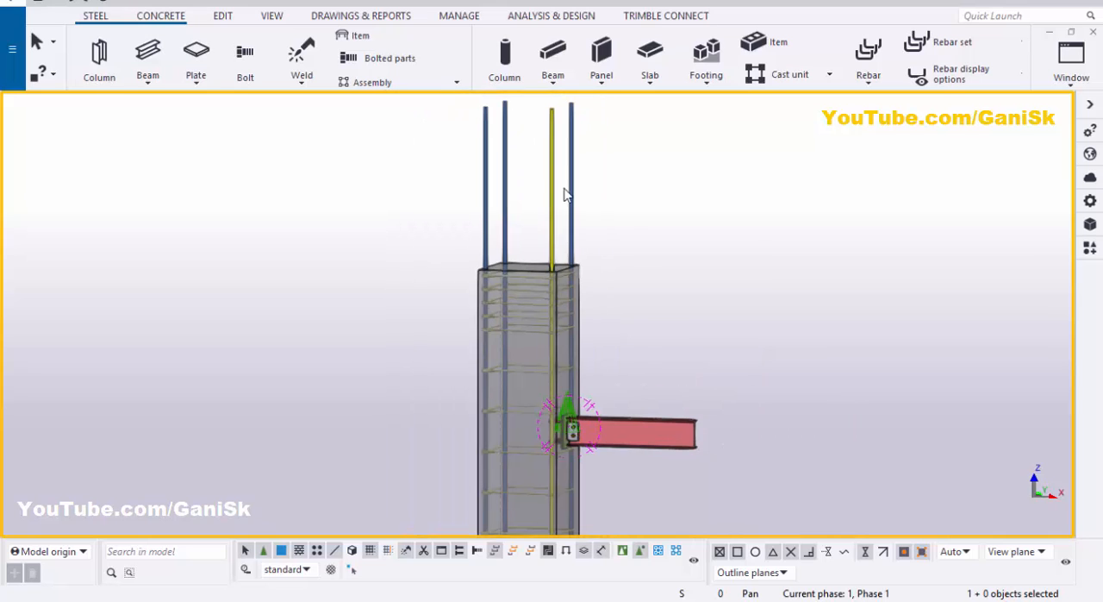
left_click(624, 556)
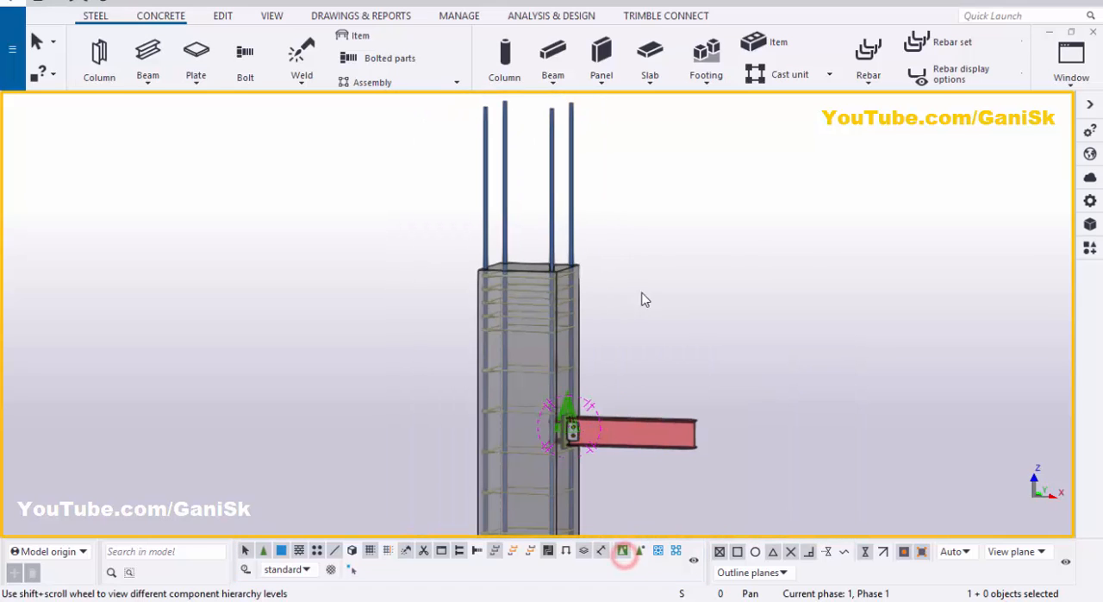
double_click(572, 216)
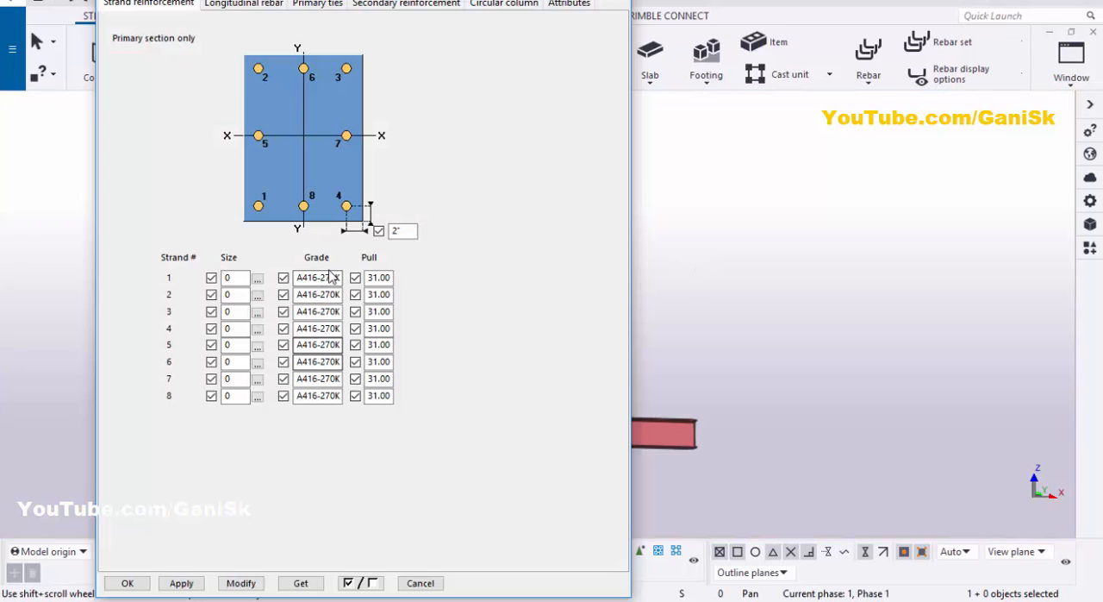
left_click(243, 3)
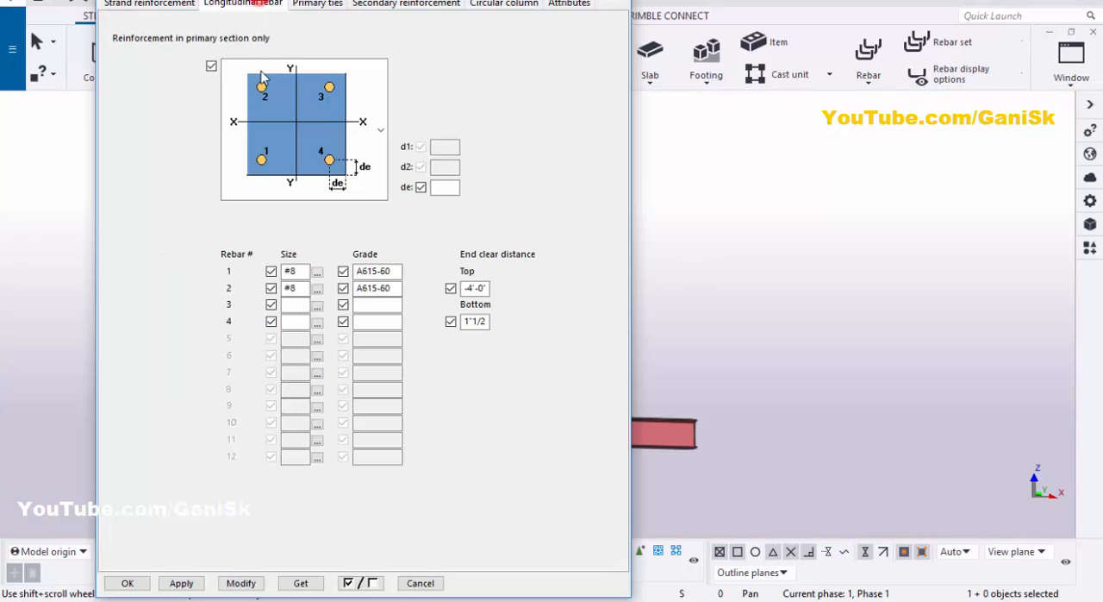
left_click(316, 3)
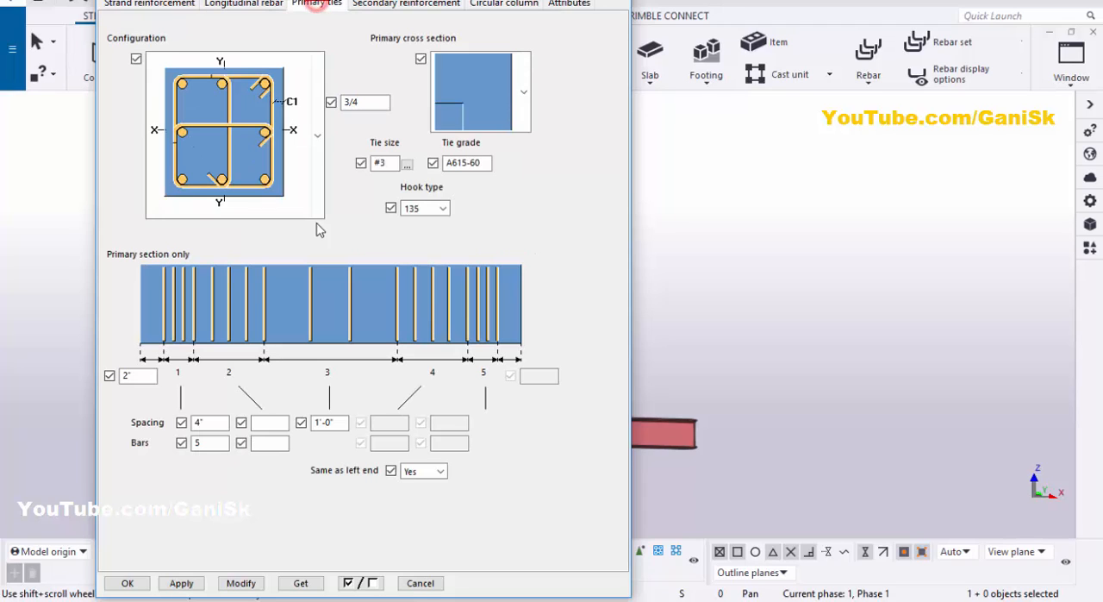
left_click(396, 5)
left_click(506, 5)
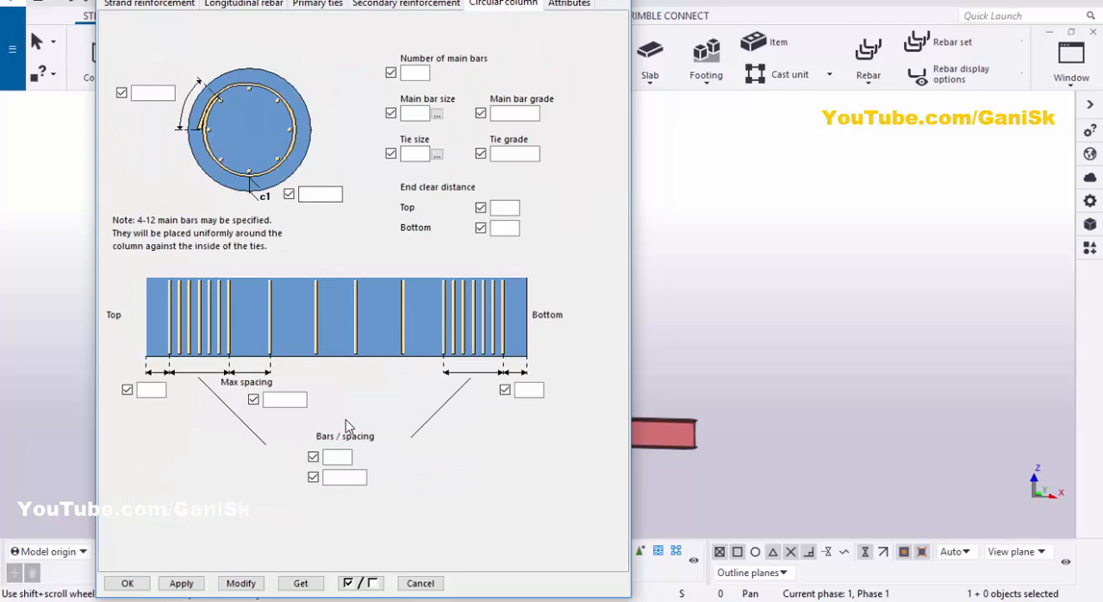
left_click(129, 583)
Step: Examine how the embed plate's studs sit among the vertical bars and ties inside the concrete column
scroll(642, 426, "up", 5)
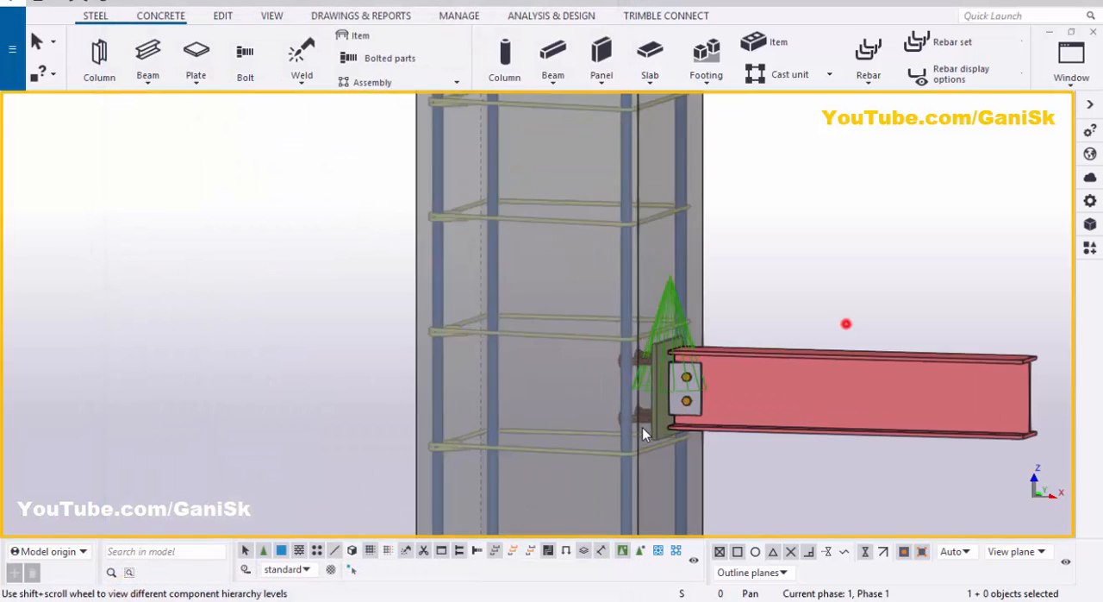
left_click(654, 392)
middle_click_drag(655, 393, 698, 391, "ctrl")
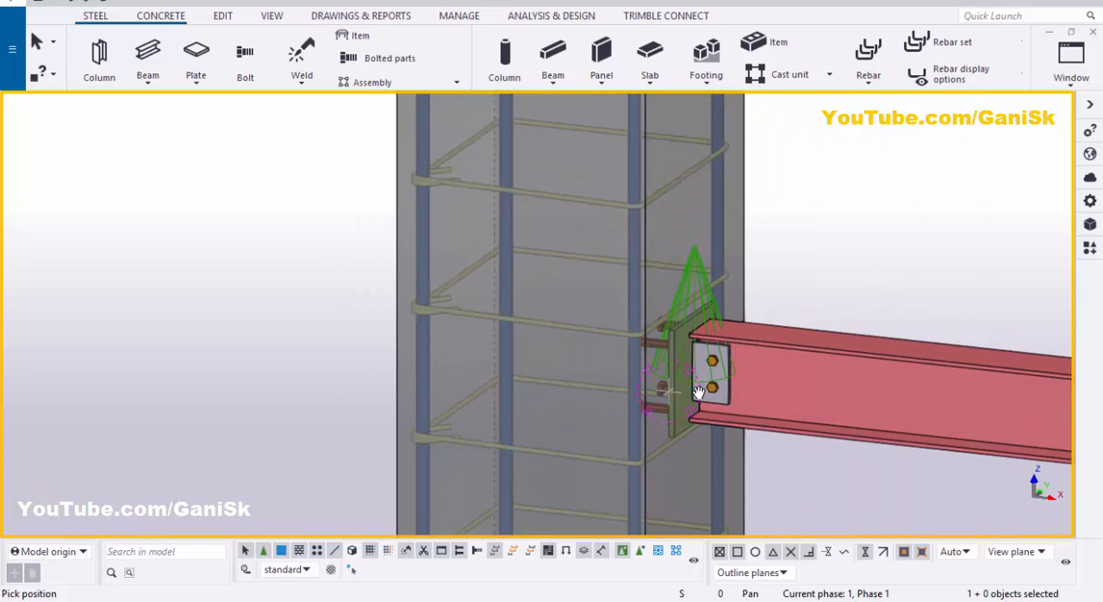
scroll(667, 388, "up", 5)
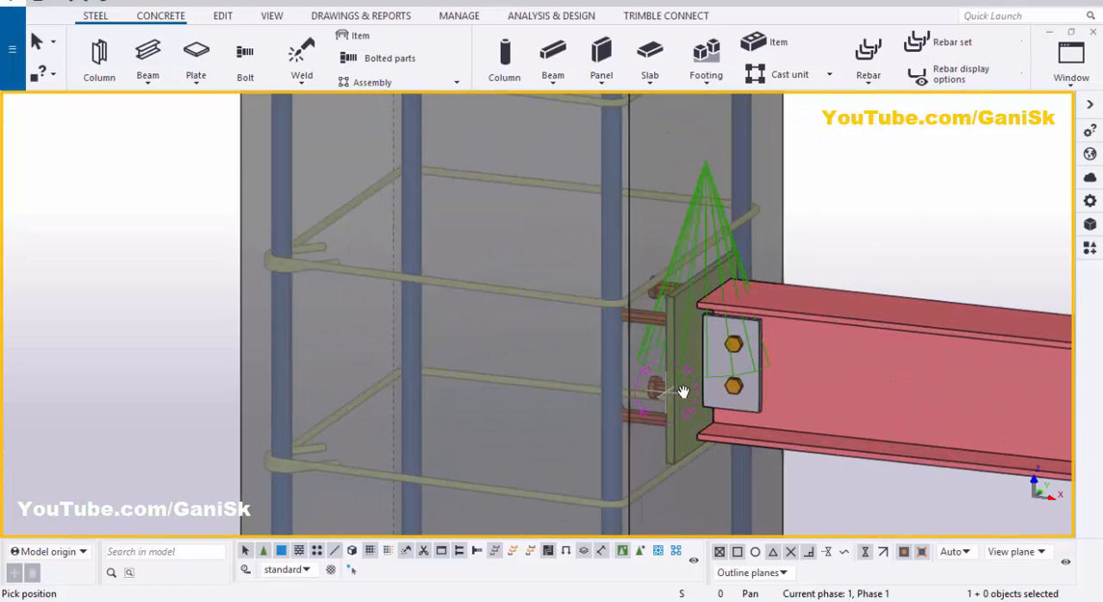
scroll(754, 380, "down", 3)
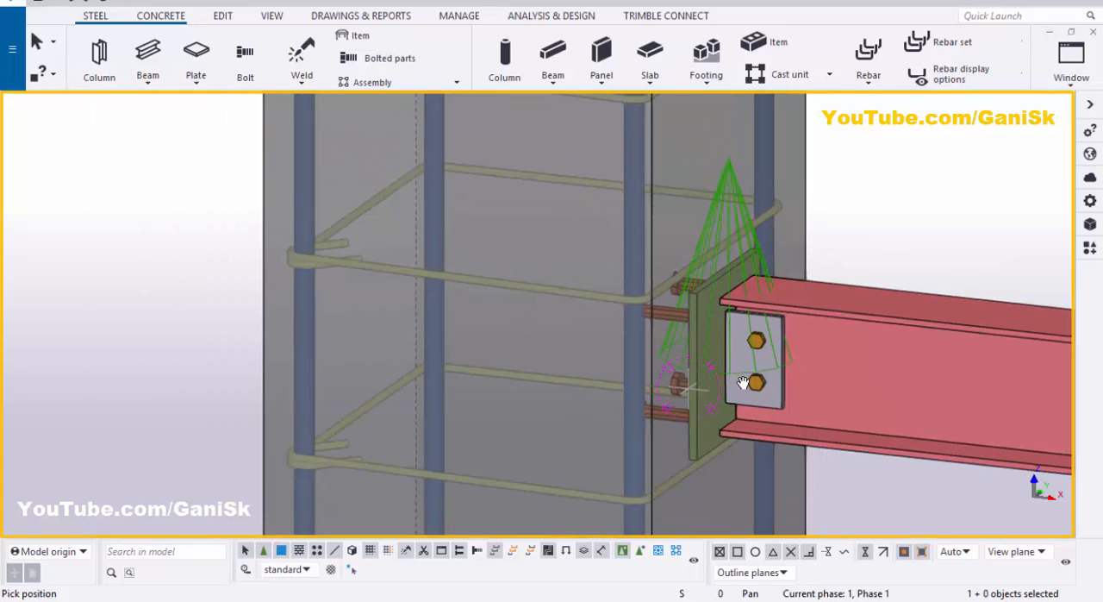
scroll(734, 382, "up", 3)
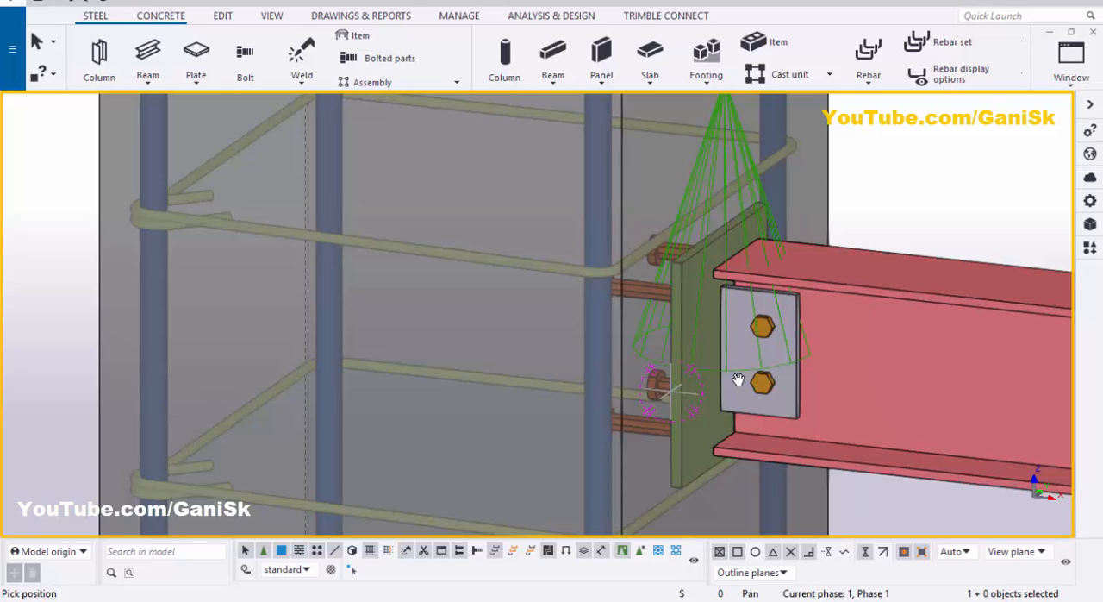
scroll(739, 380, "down", 2)
scroll(739, 379, "down", 2)
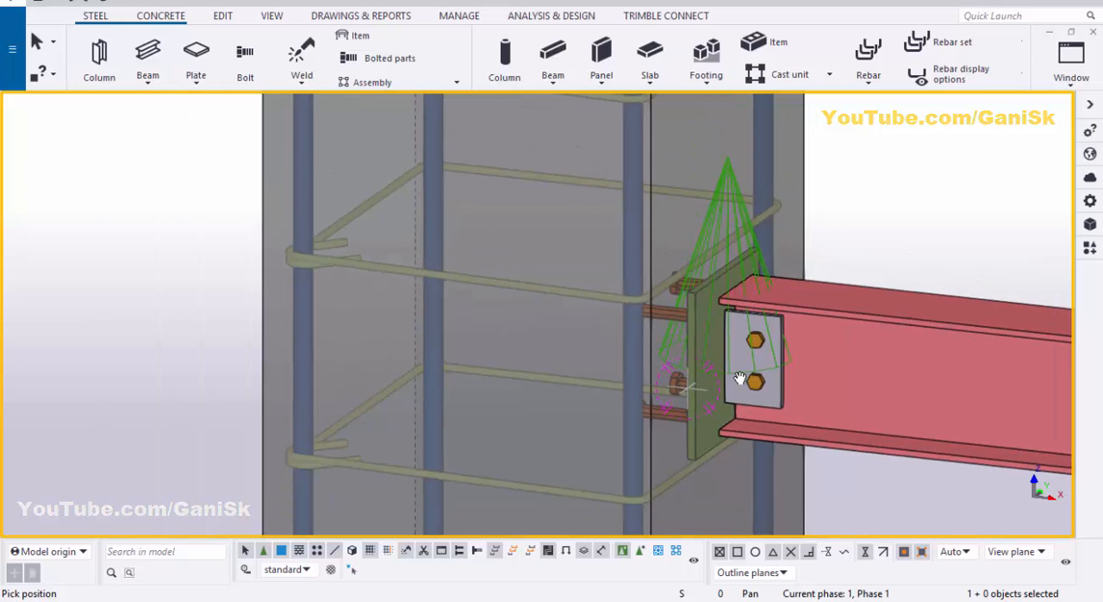